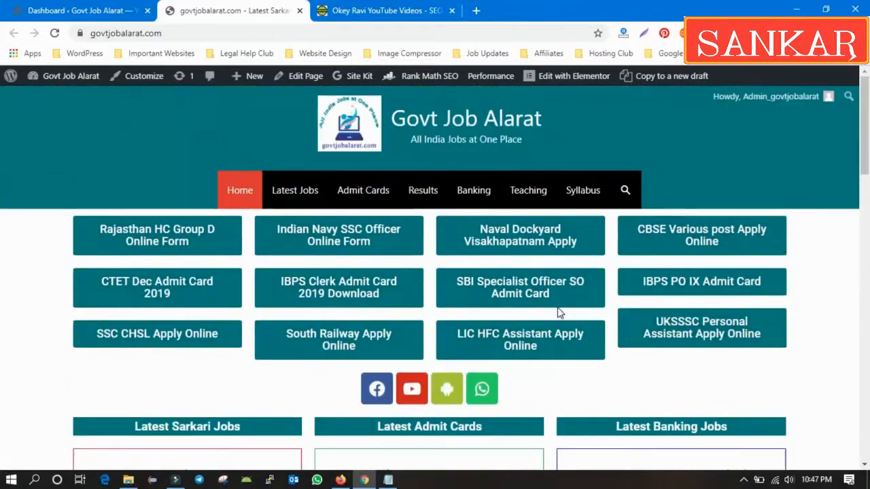
- Check the AdSense account home page in Firefox, and open the IOCL Pipeline Apprentice Admit Card 2019 post from the site homepage in Chrome
click(340, 480)
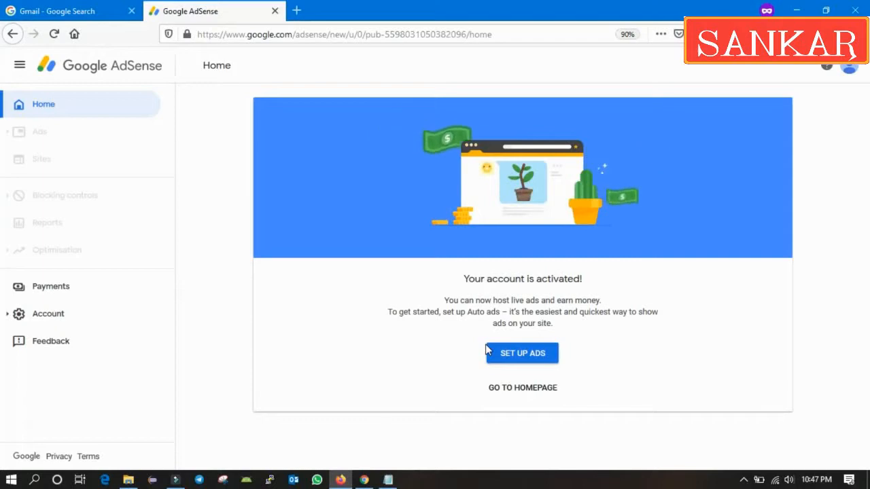
click(365, 480)
scroll(369, 263, down, 3)
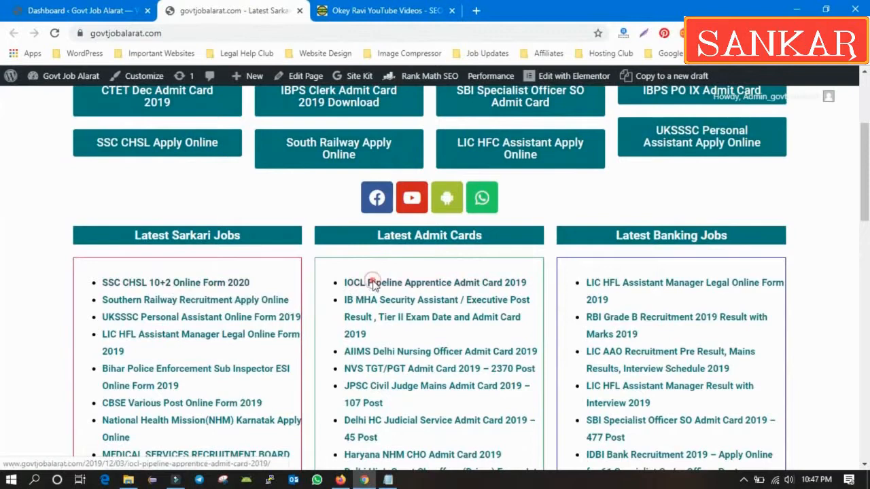
click(372, 284)
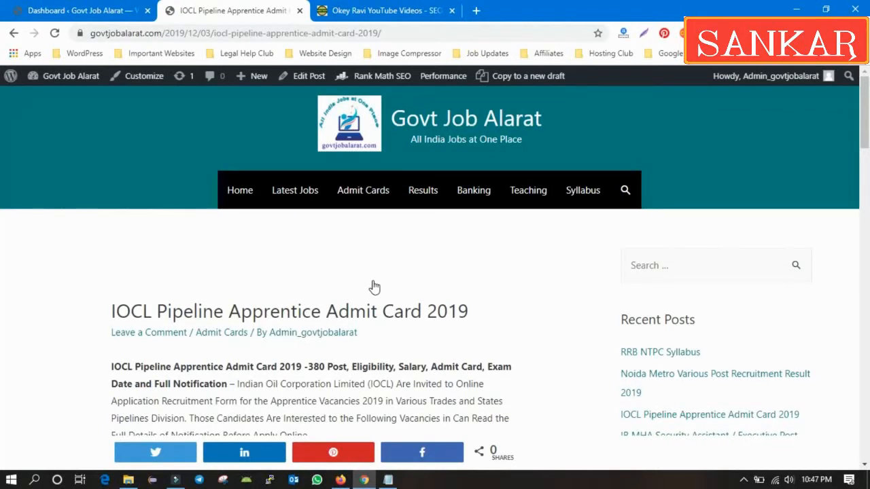
- Examine the post from its title down to the Important Links table for possible ad positions
scroll(404, 286, down, 2)
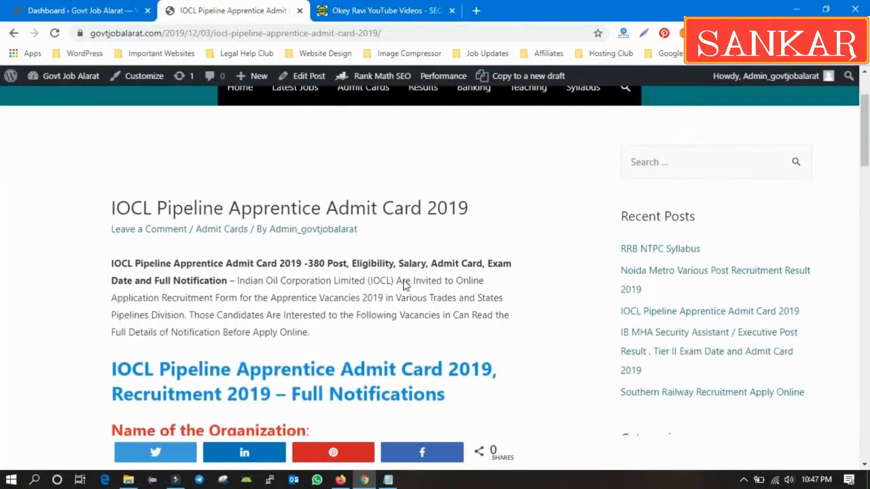
scroll(404, 286, up, 2)
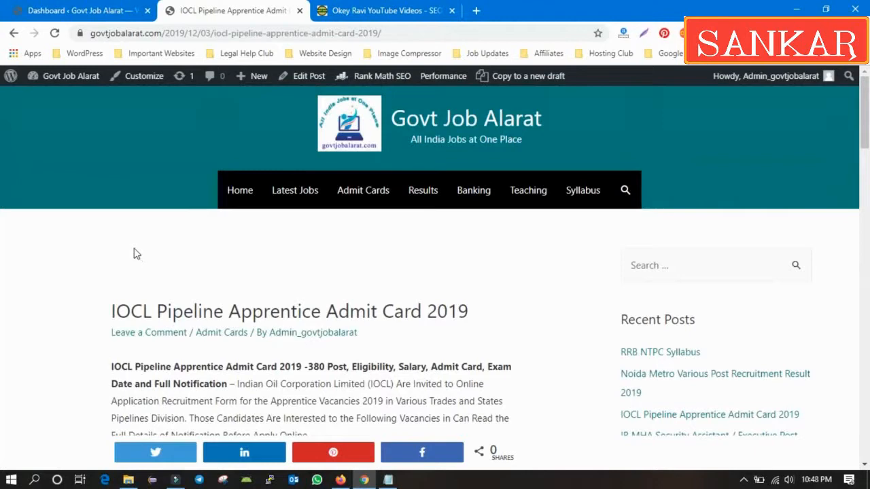
drag(130, 311, 507, 258)
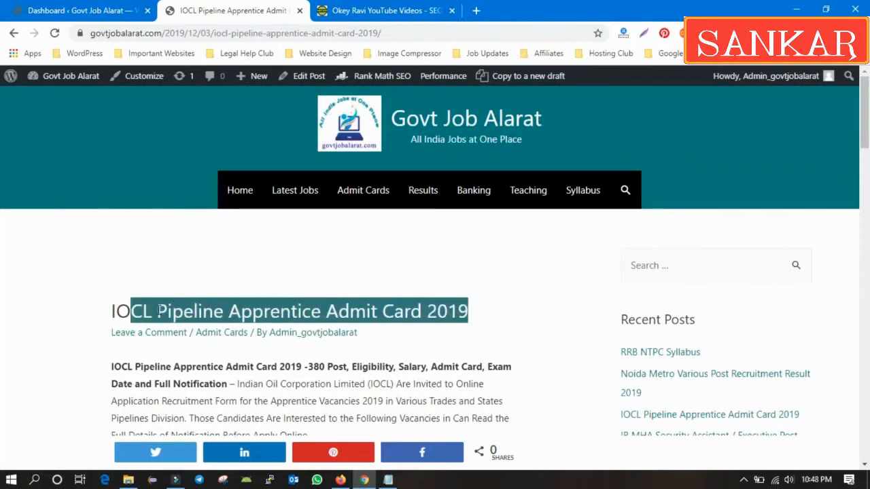
click(103, 310)
drag(107, 311, 567, 267)
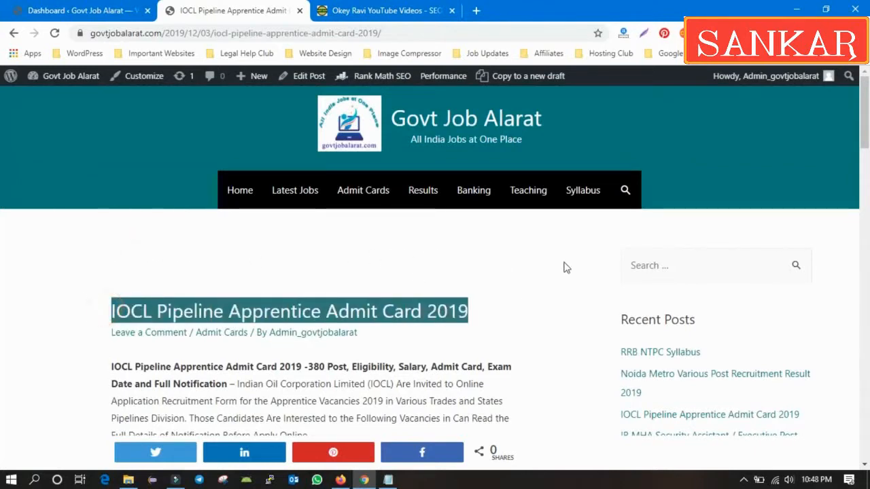
scroll(500, 299, down, 2)
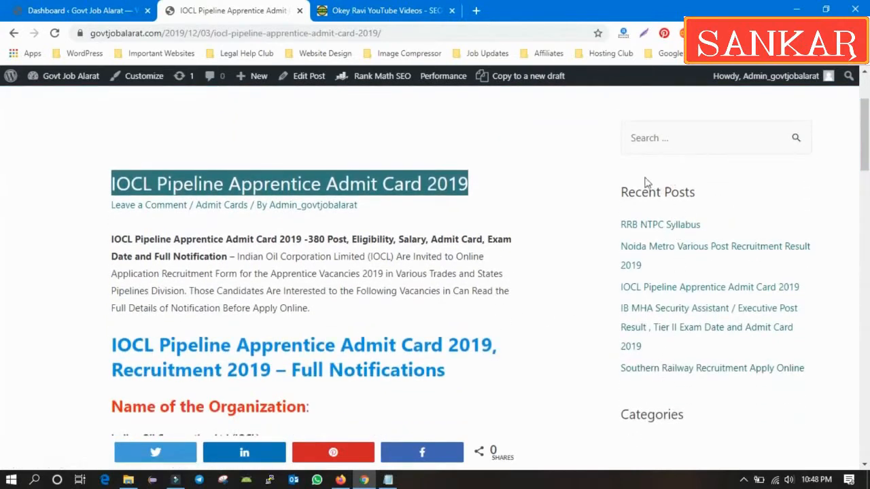
scroll(651, 262, down, 12)
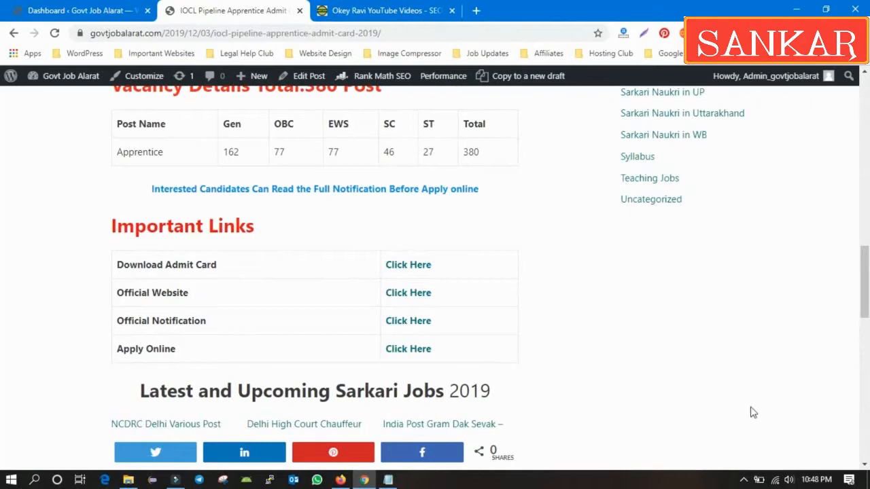
scroll(462, 297, up, 5)
scroll(462, 298, up, 6)
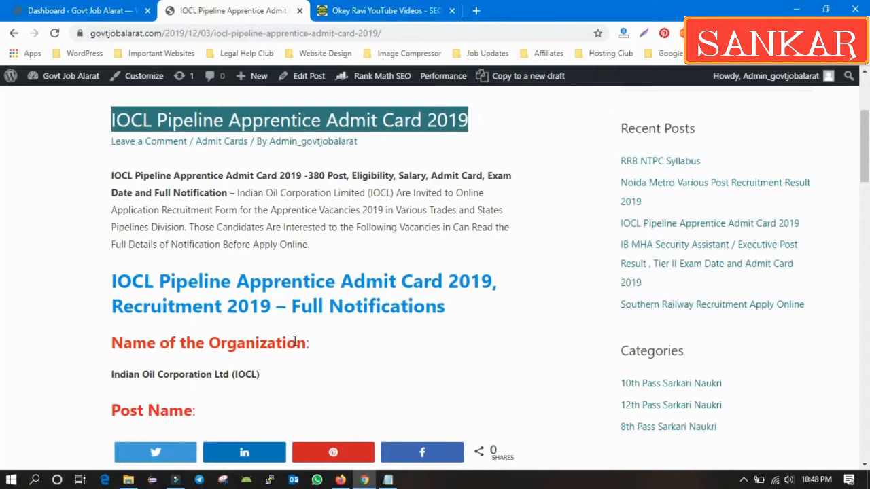
scroll(313, 313, up, 3)
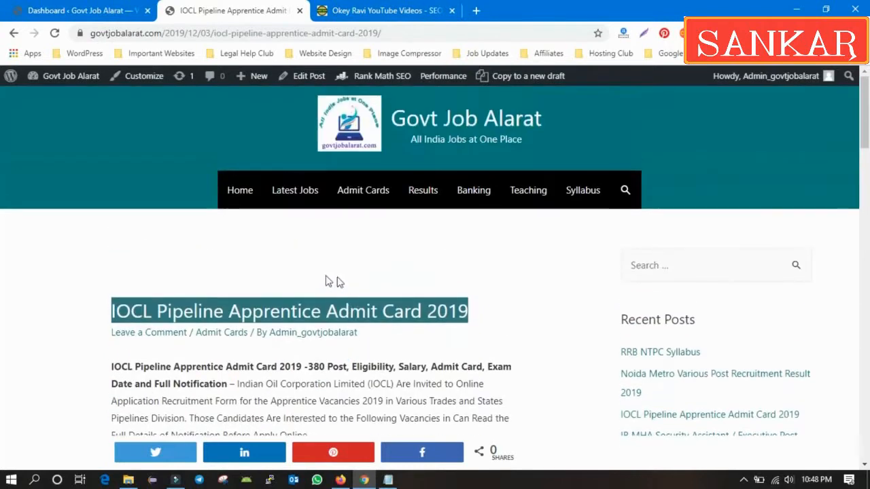
click(115, 308)
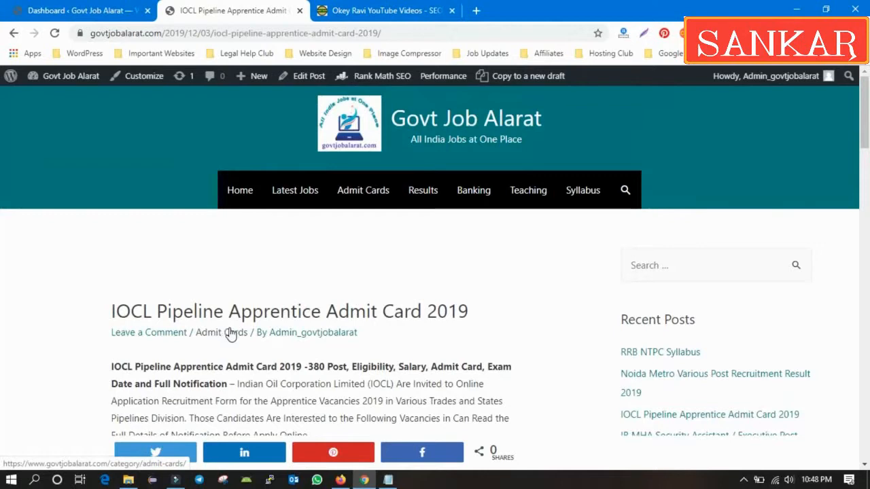
- Review the whole post down to the related jobs, comment form and footer, and return to its title
scroll(231, 333, down, 9)
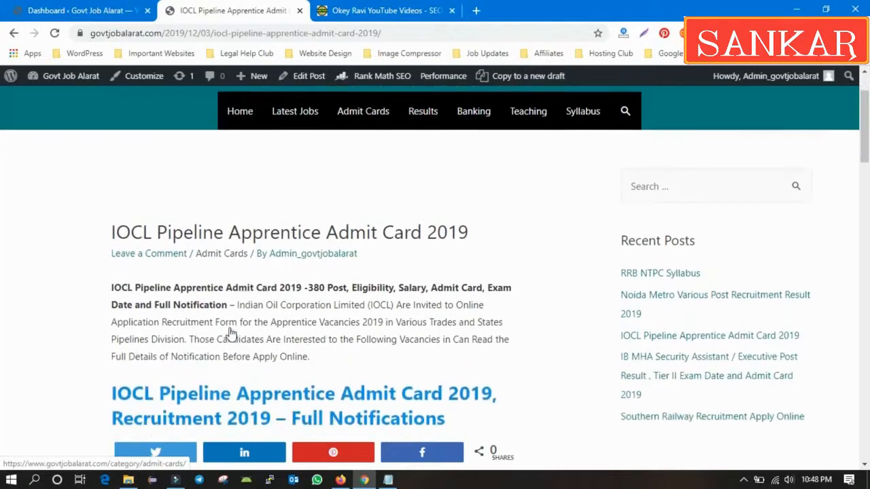
scroll(258, 319, down, 7)
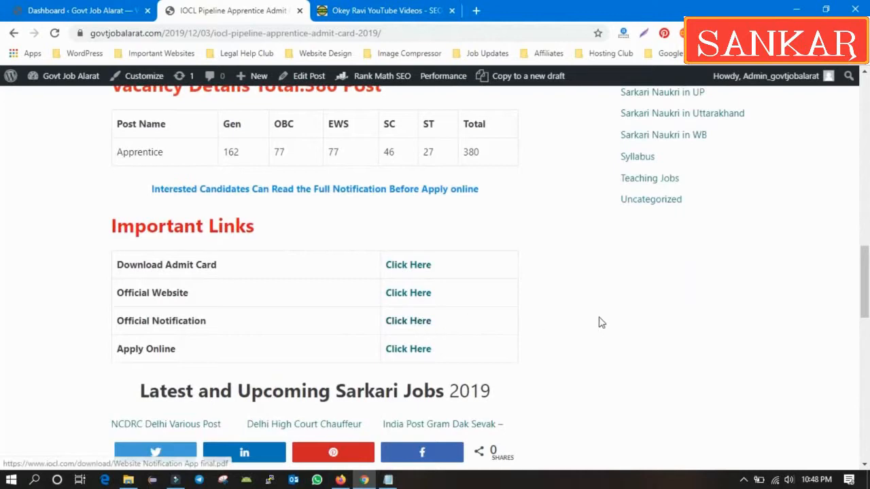
scroll(599, 322, down, 5)
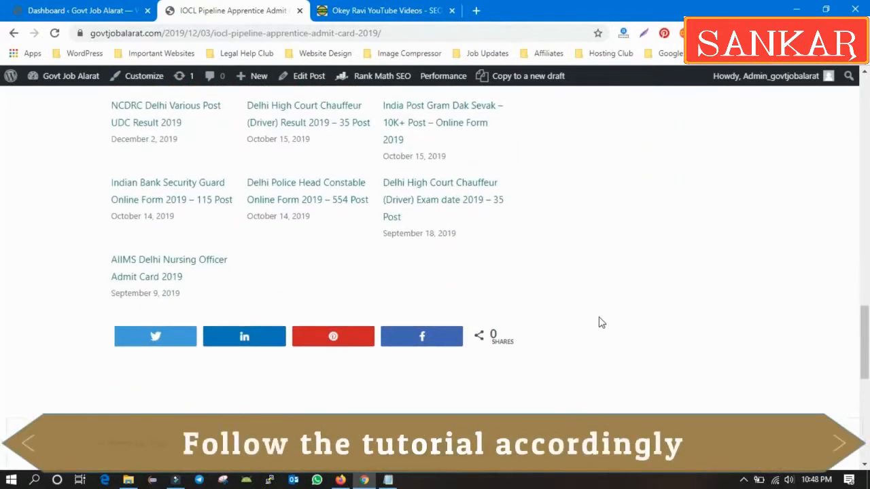
scroll(573, 313, down, 4)
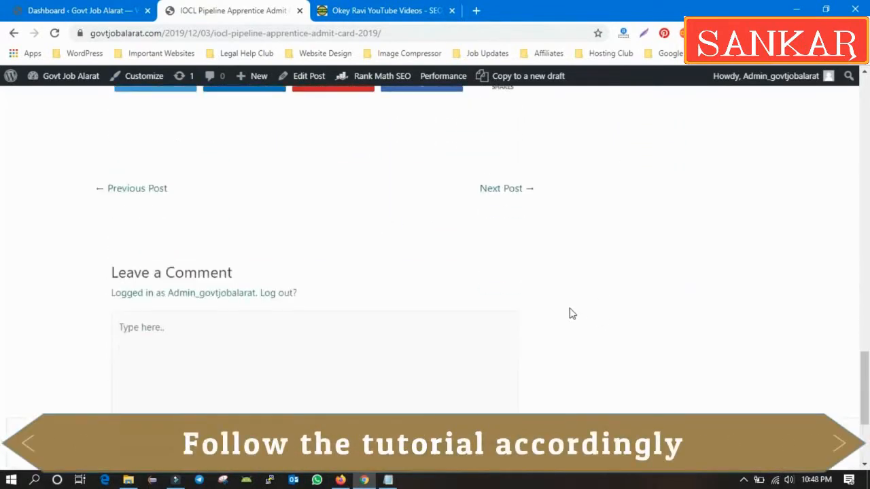
scroll(572, 314, down, 3)
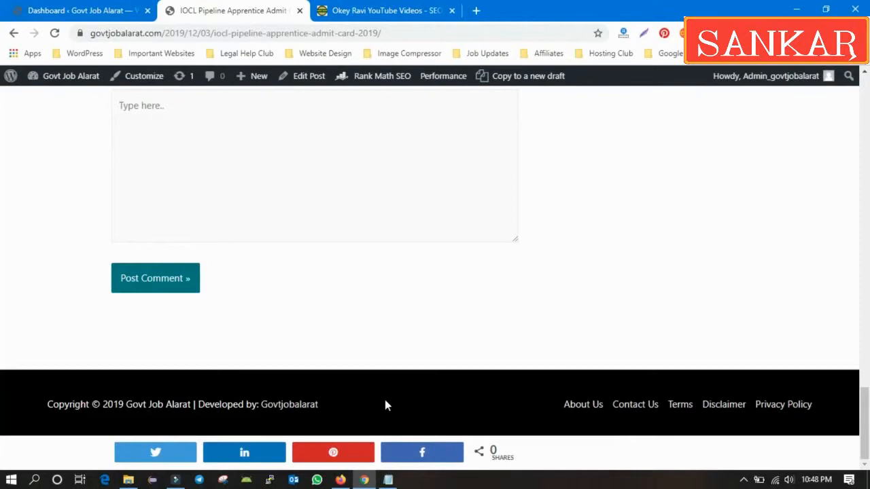
scroll(385, 405, up, 15)
scroll(388, 397, up, 9)
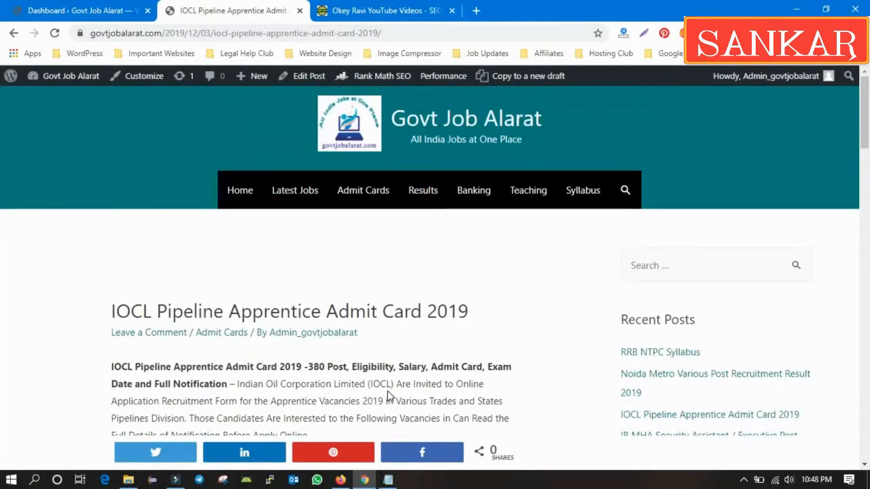
- Examine the areas around the post title, the Recent Posts heading and the Categories sidebar as ad positions
scroll(276, 360, down, 5)
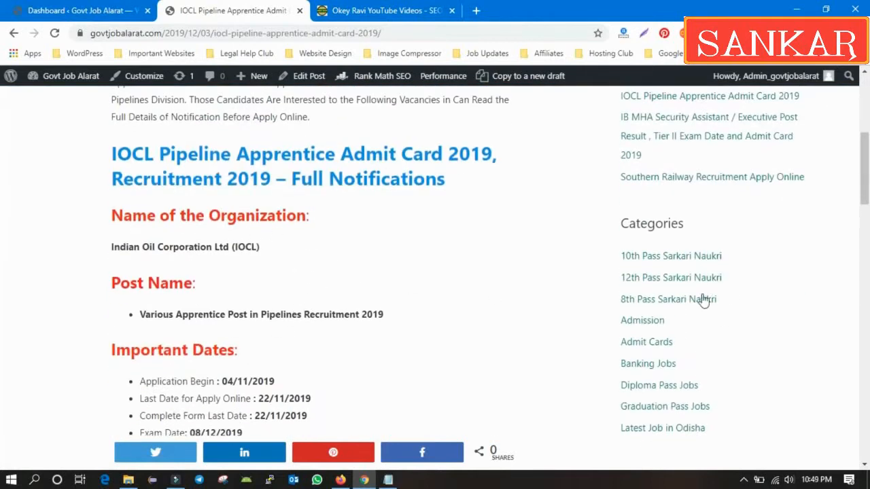
scroll(707, 299, up, 4)
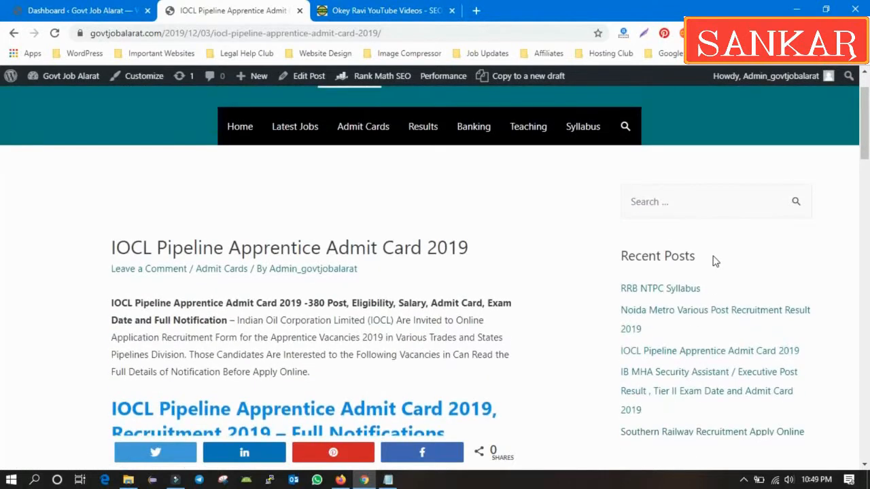
scroll(269, 281, down, 3)
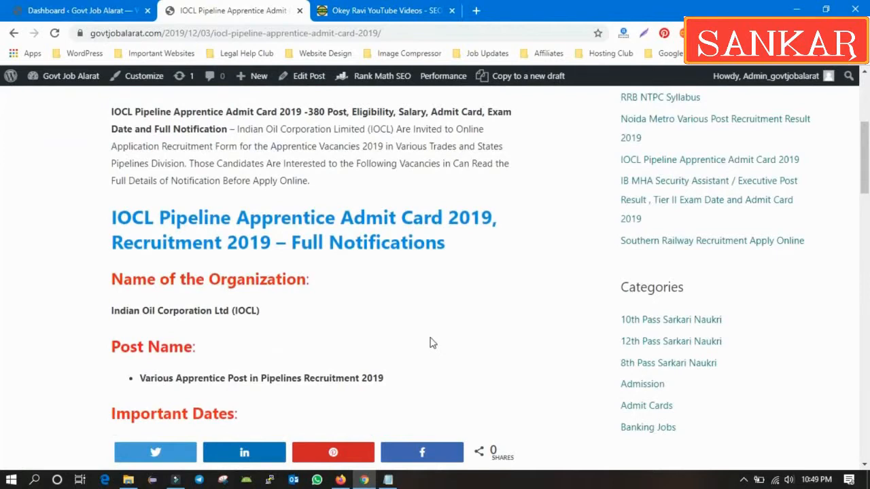
scroll(430, 343, up, 3)
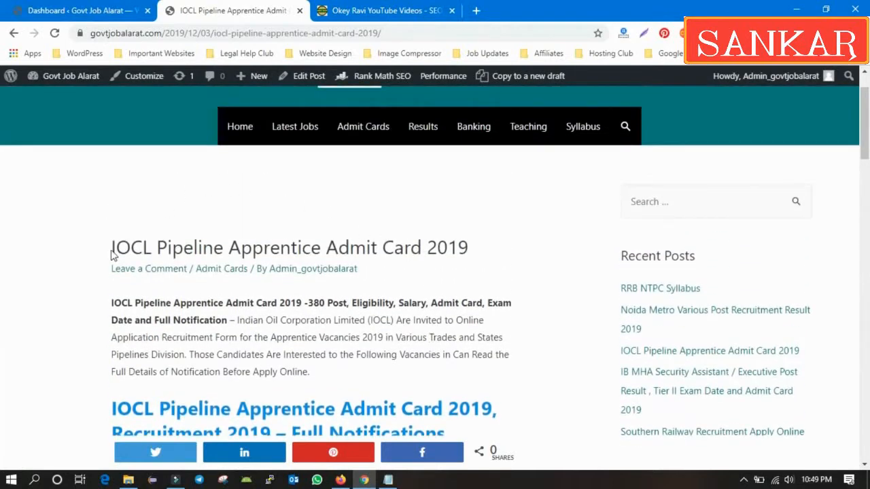
drag(107, 246, 555, 263)
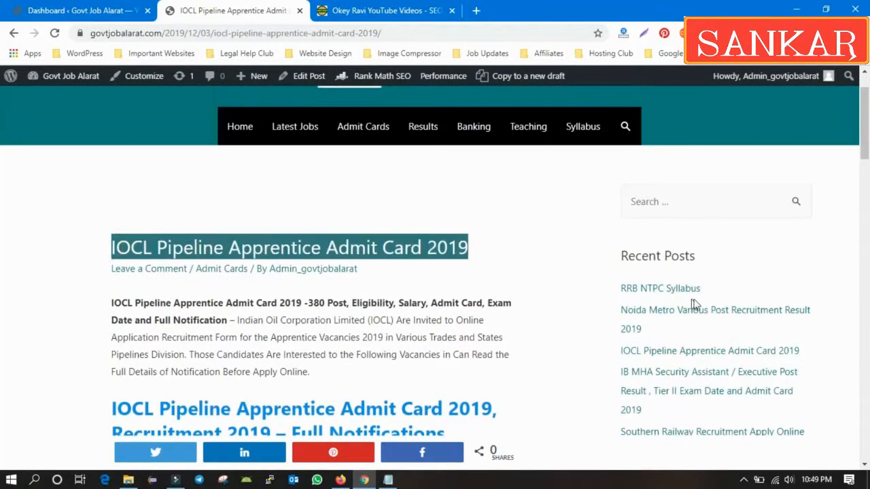
drag(713, 257, 609, 262)
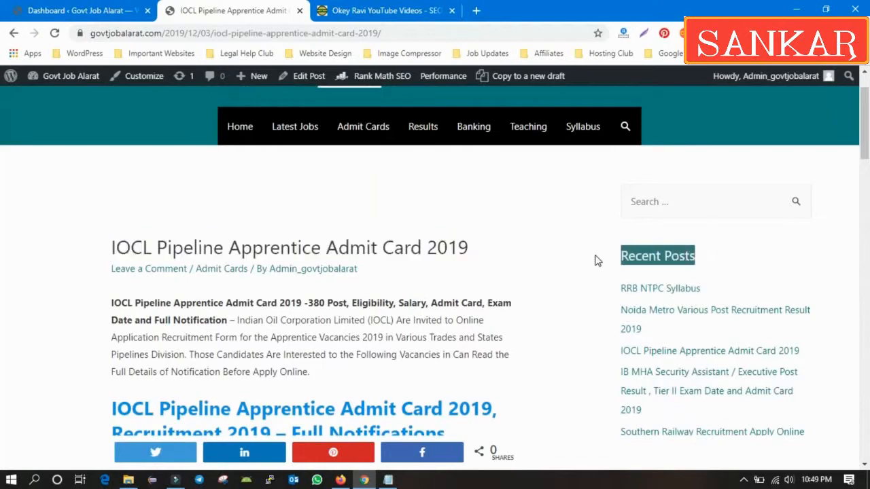
scroll(700, 299, down, 6)
scroll(695, 306, up, 4)
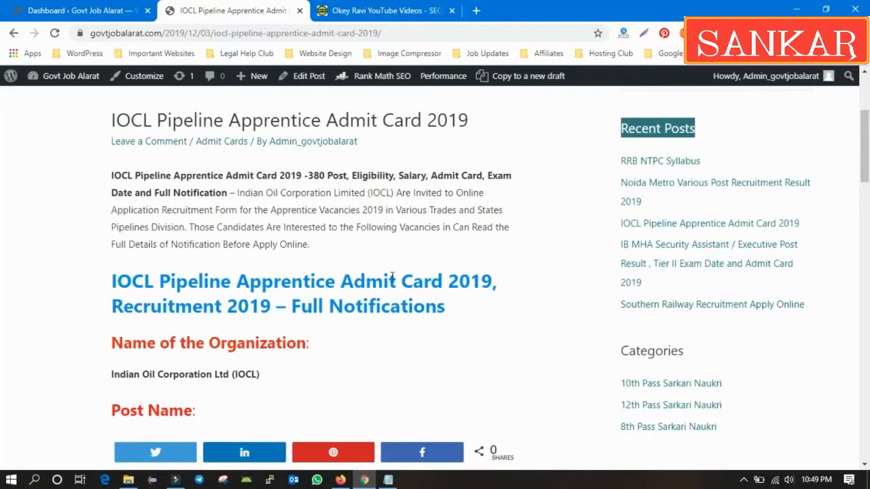
scroll(400, 278, up, 3)
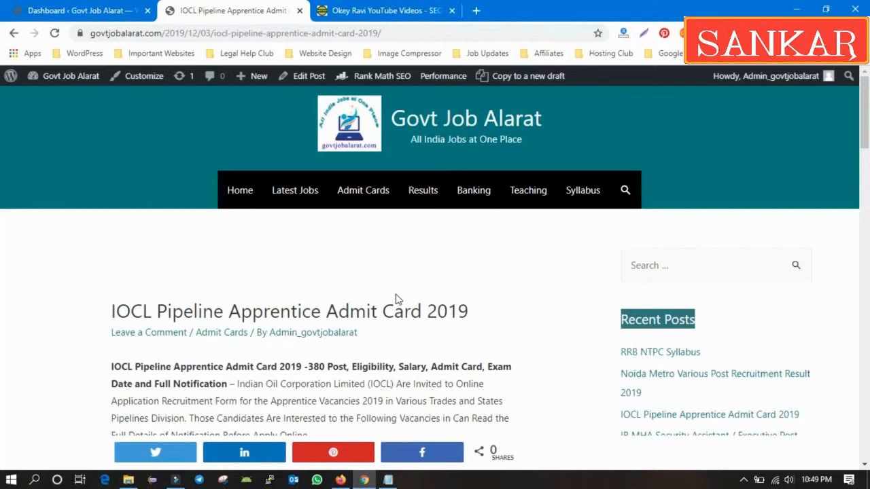
- Go to the WordPress admin dashboard and open the page for adding new plugins
click(70, 10)
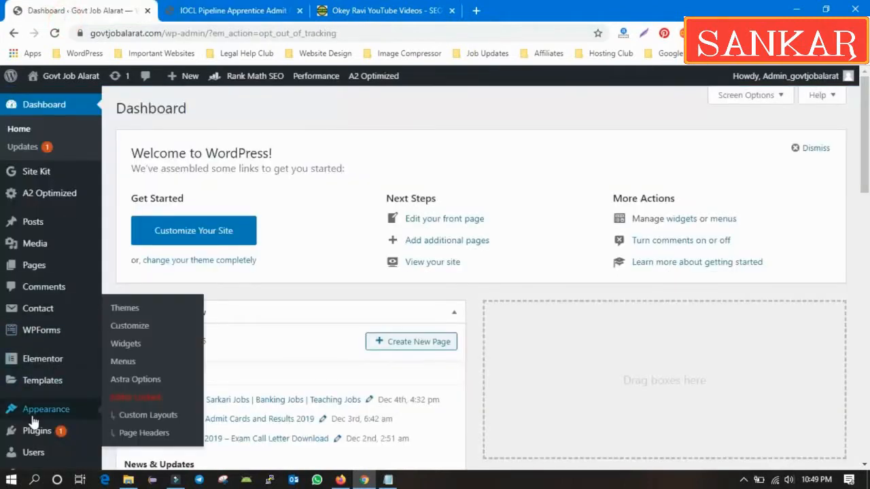
scroll(34, 422, down, 2)
click(40, 306)
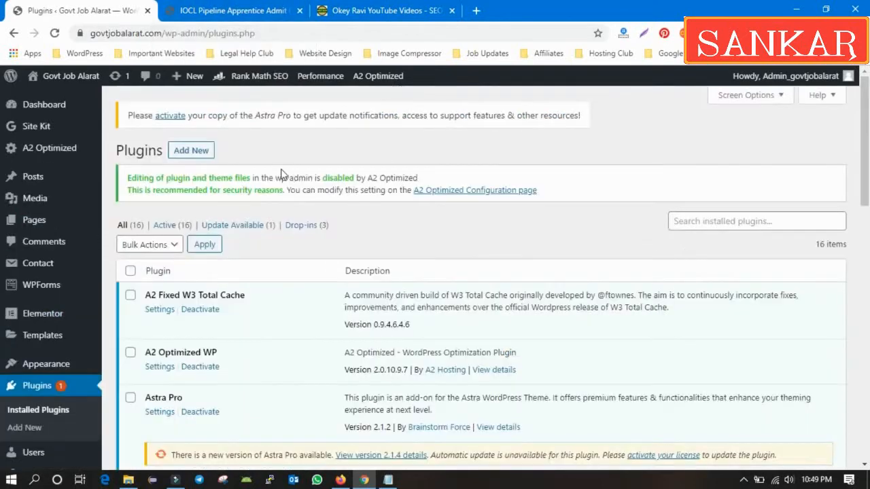
click(191, 150)
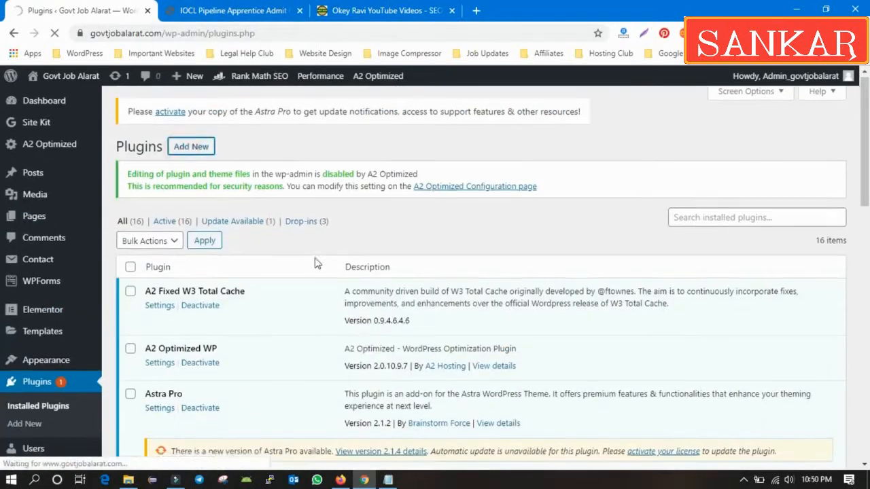
scroll(317, 263, down, 7)
scroll(314, 257, down, 2)
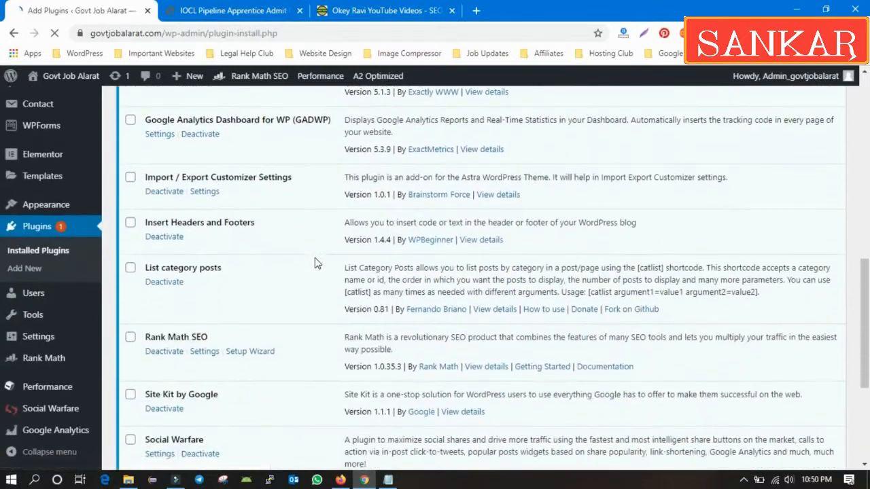
- Search the plugin directory for "ad inserter" and look over the matching plugins
click(727, 144)
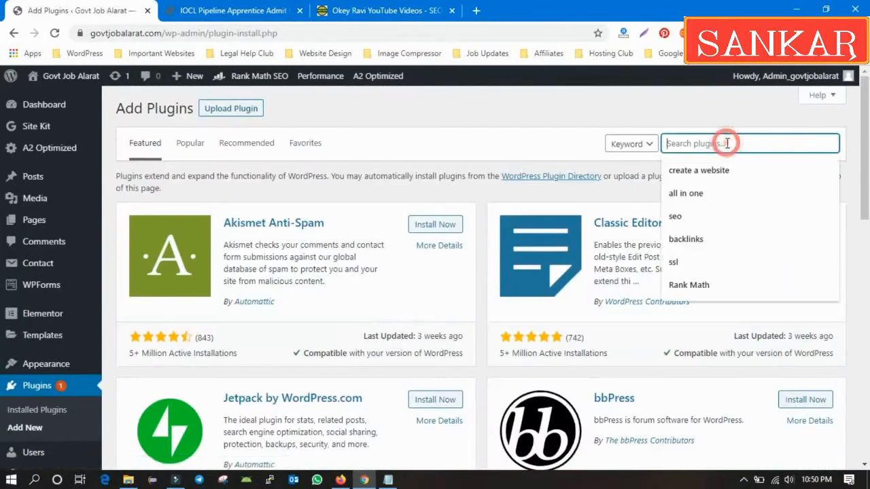
text(ad in)
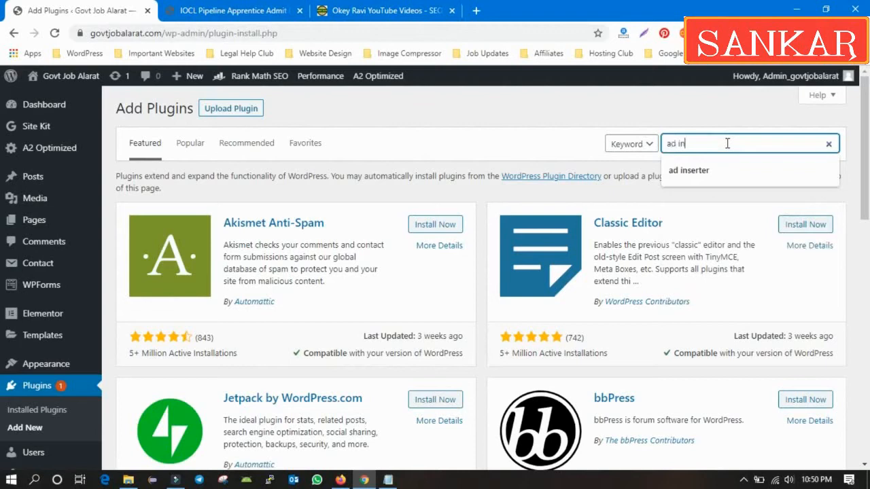
text(serter)
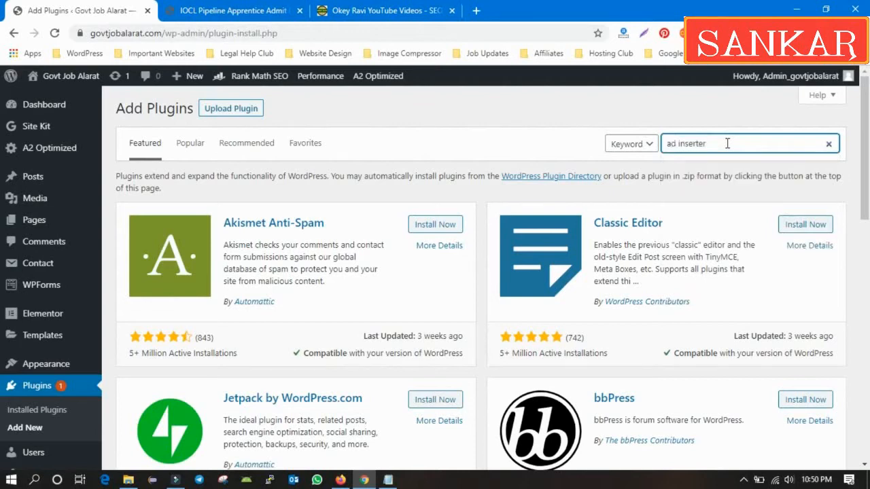
key(Return)
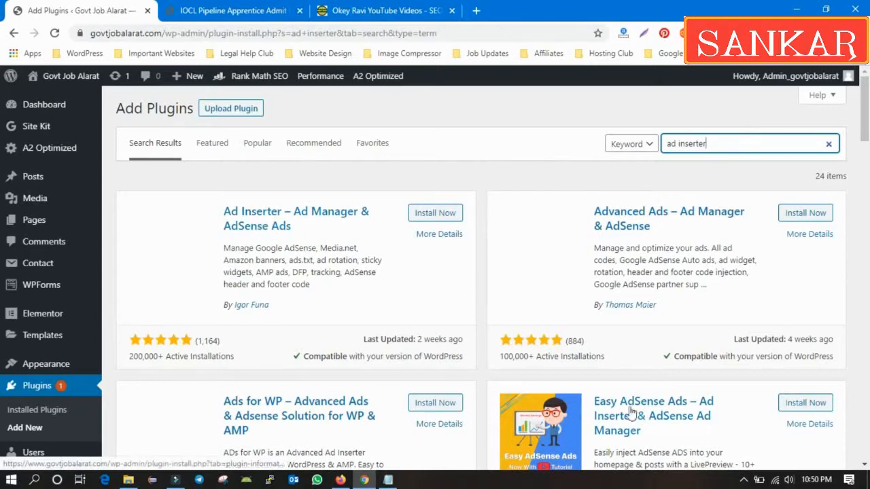
scroll(423, 307, down, 1)
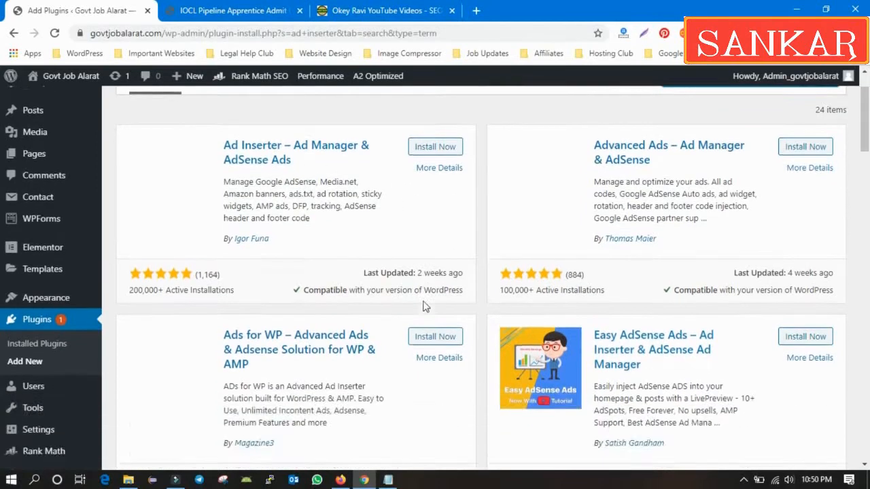
- Compare the ad plugins found and install "Ad Inserter – Ad Manager & AdSense Ads"
scroll(423, 306, down, 2)
scroll(393, 246, down, 2)
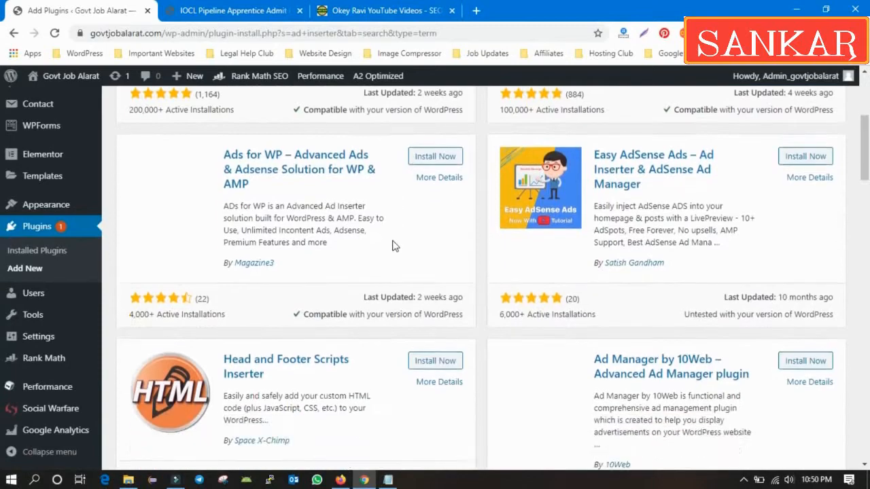
scroll(398, 262, up, 4)
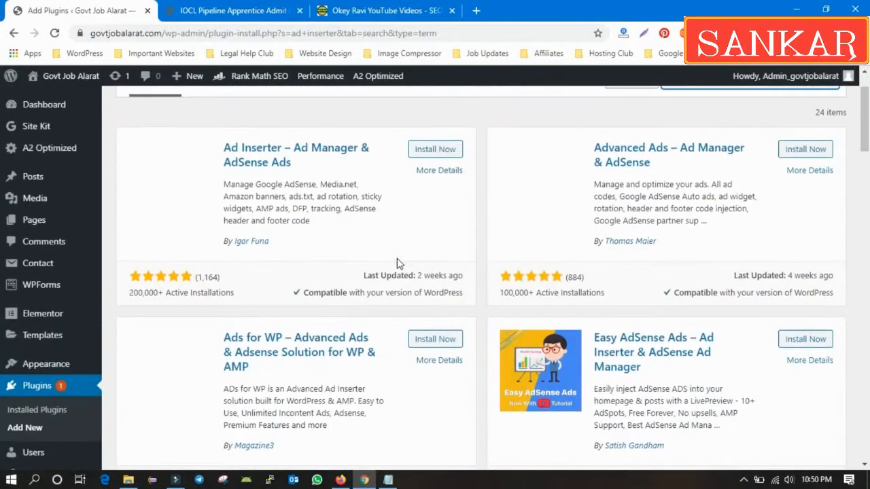
scroll(398, 263, up, 1)
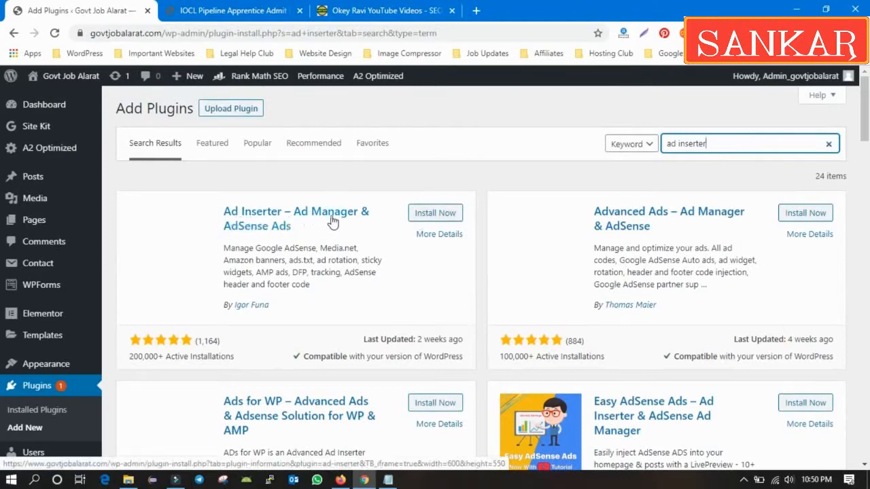
click(441, 213)
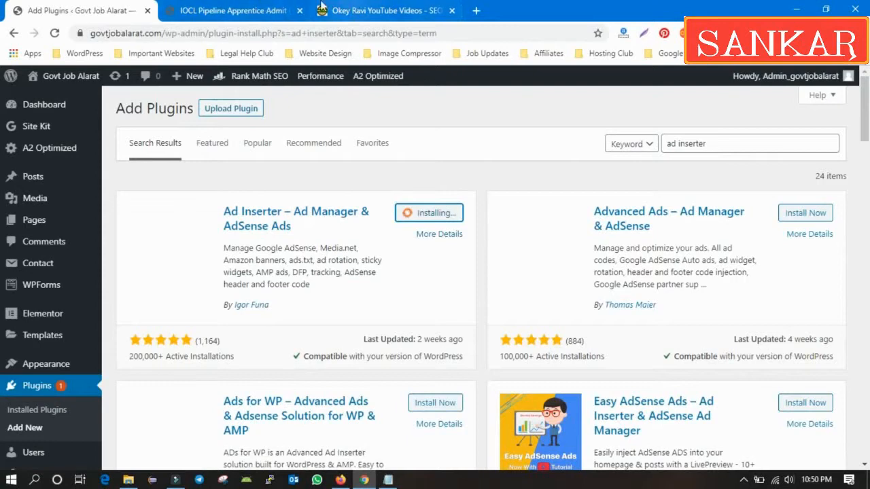
- Open the Govt Job Alarat homepage and examine its job, admit card, results and syllabus sections down to the footer
click(262, 11)
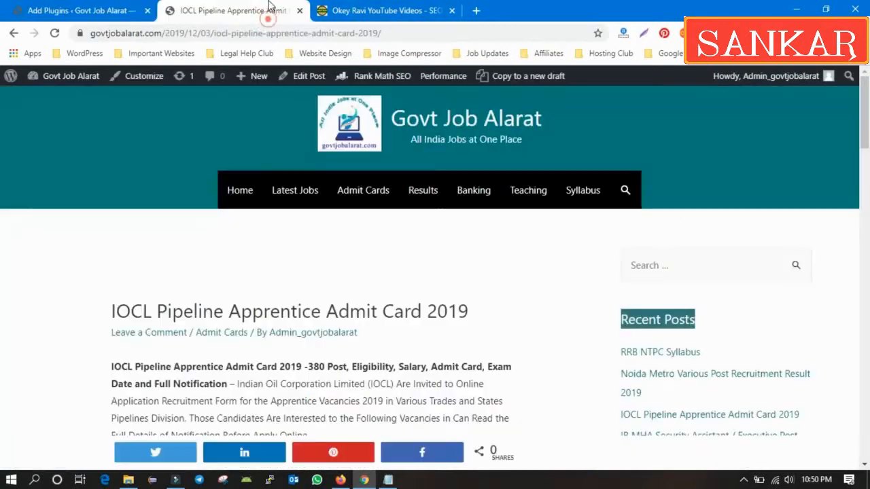
click(450, 119)
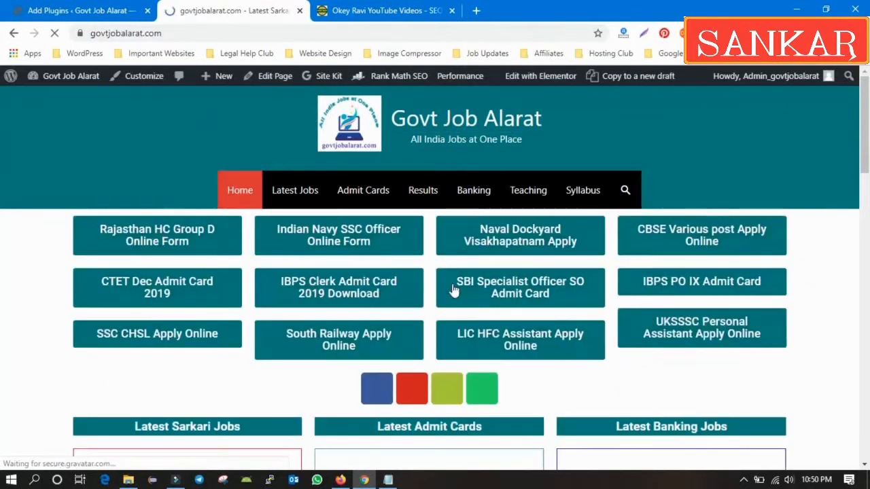
scroll(454, 291, down, 5)
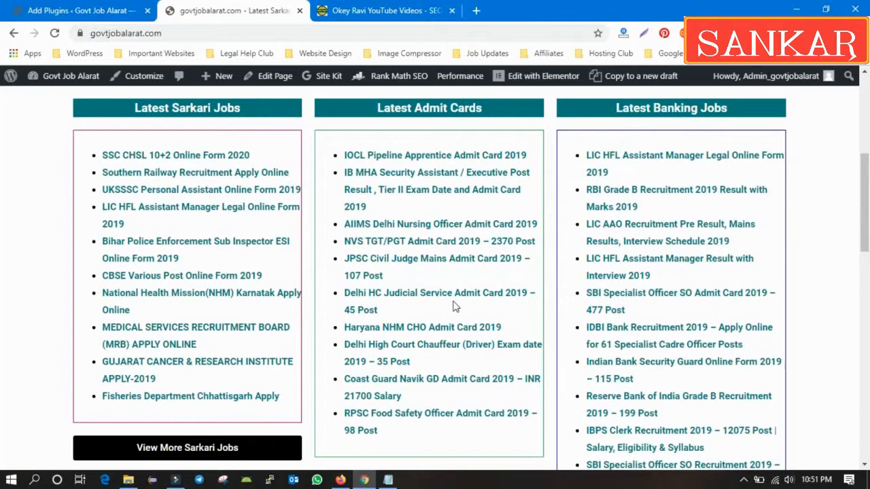
scroll(454, 307, up, 3)
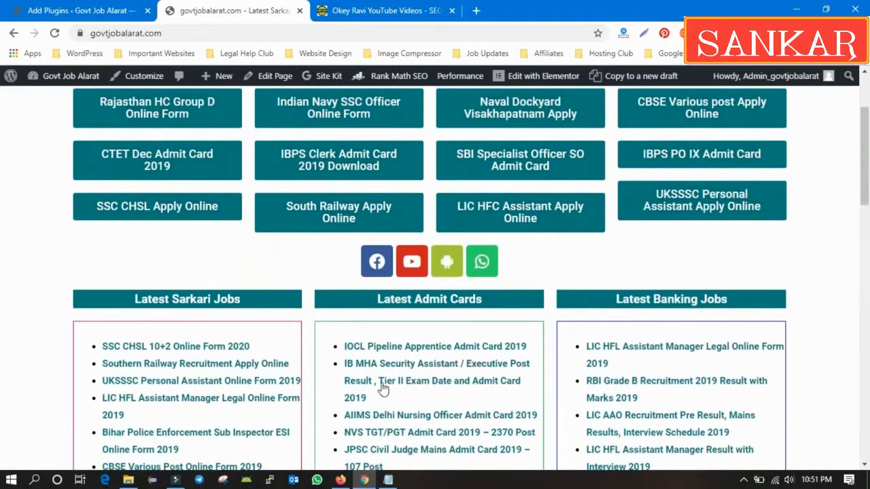
scroll(384, 385, up, 2)
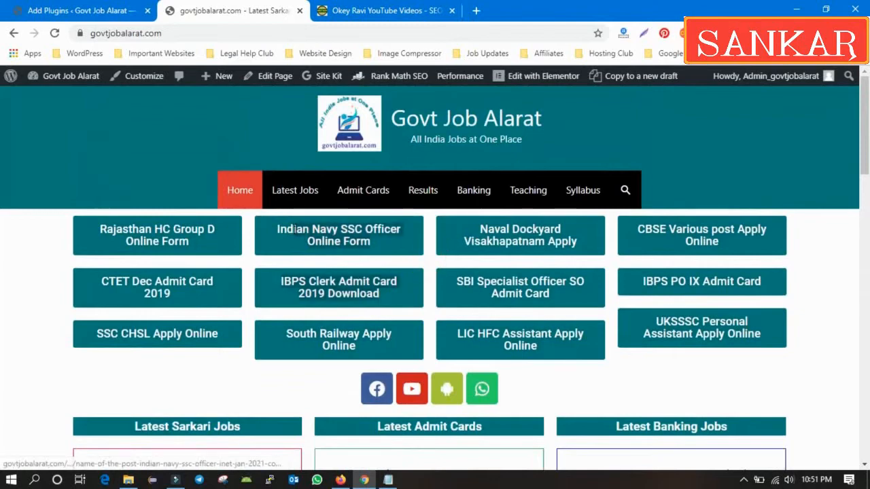
scroll(359, 306, down, 1)
scroll(359, 306, down, 5)
drag(432, 380, 352, 360)
scroll(353, 360, down, 5)
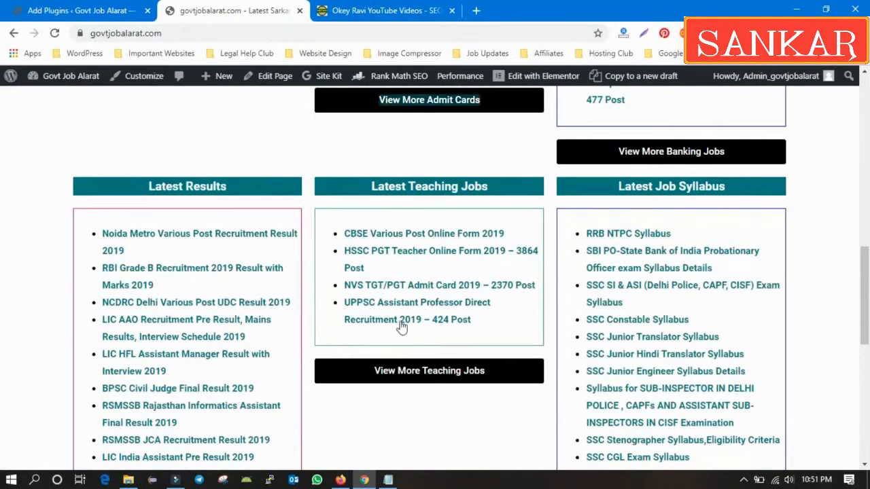
scroll(401, 330, down, 4)
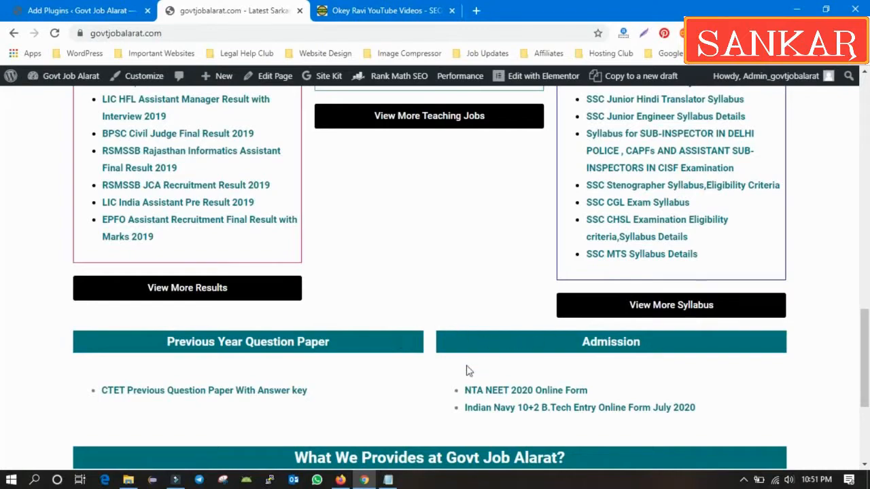
scroll(448, 354, down, 1)
scroll(447, 353, down, 3)
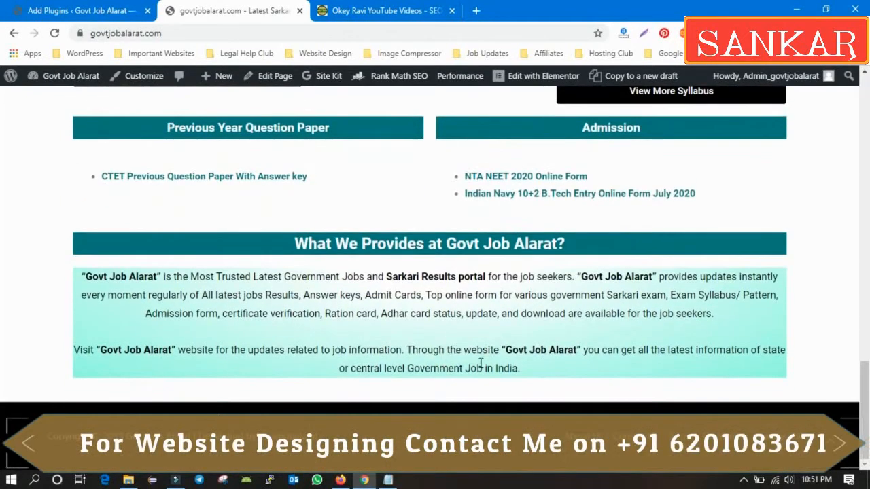
- Go over the homepage again from the social icons to the footer links, ending at the Latest Sarkari Jobs section
scroll(480, 365, up, 18)
scroll(480, 367, down, 2)
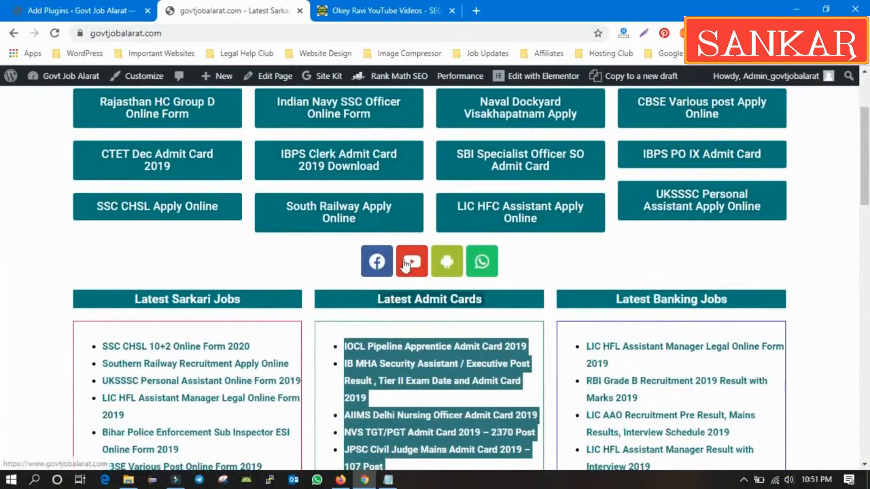
scroll(501, 259, down, 5)
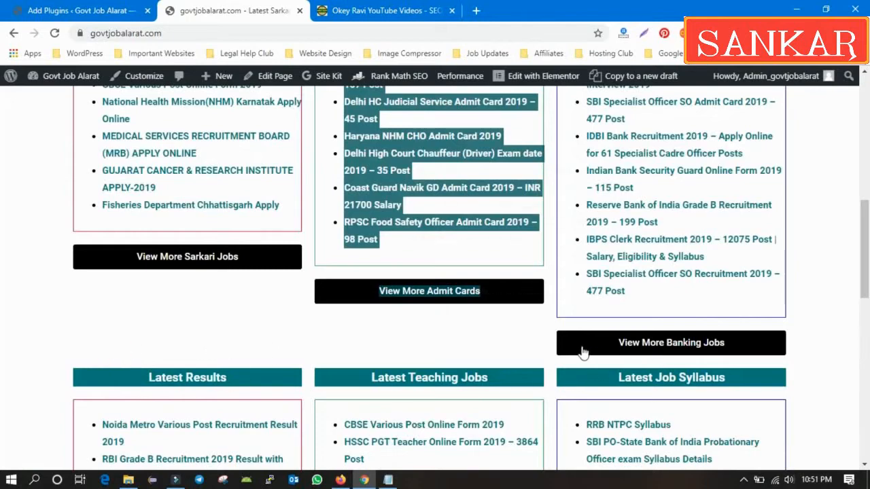
scroll(439, 385, down, 3)
scroll(439, 386, down, 3)
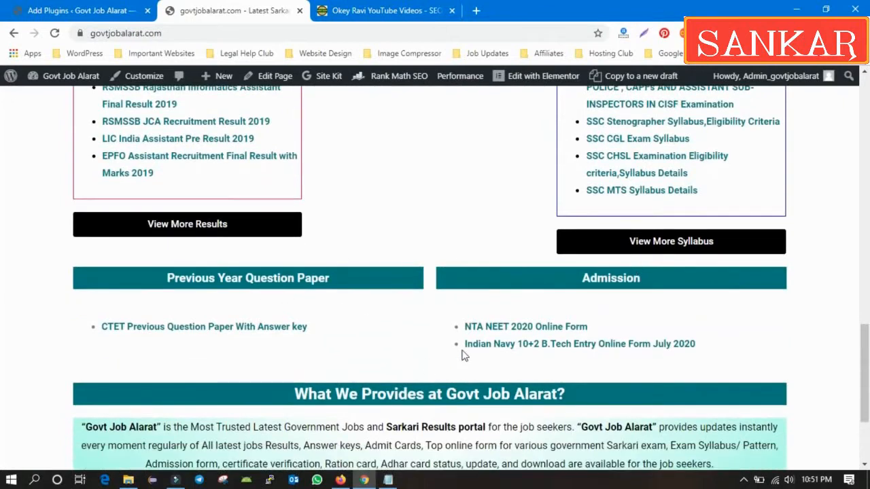
scroll(462, 354, down, 2)
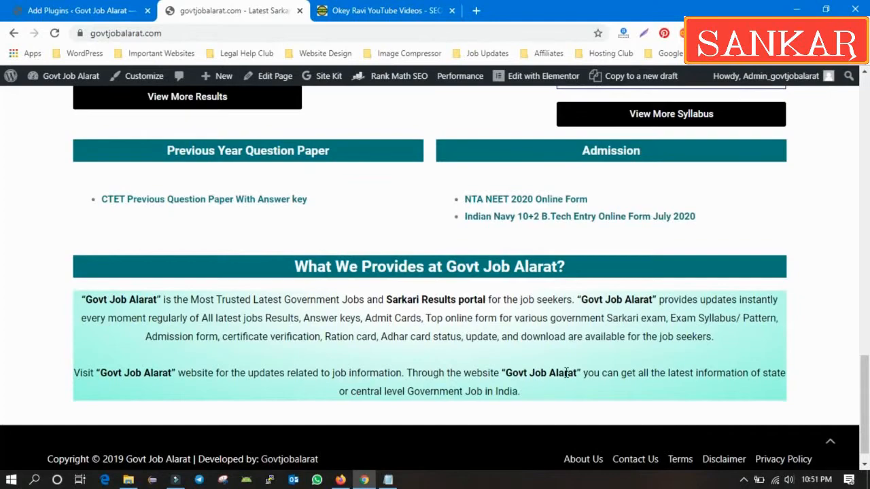
scroll(566, 372, up, 15)
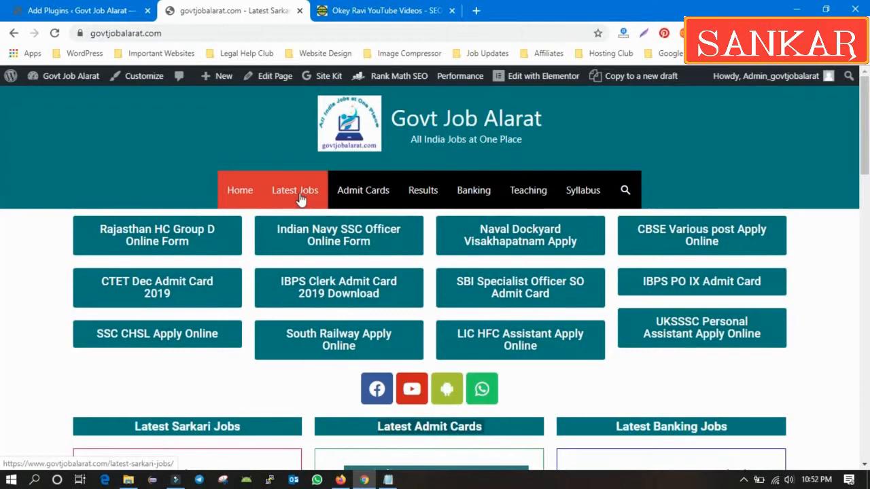
scroll(408, 244, down, 5)
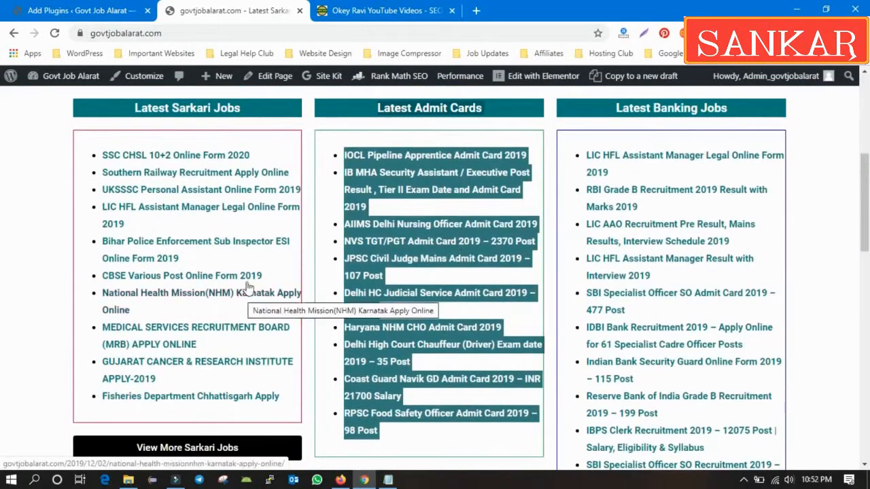
- Activate the Ad Inserter plugin, and allow its usage tracking from the page for adding new plugins
click(102, 7)
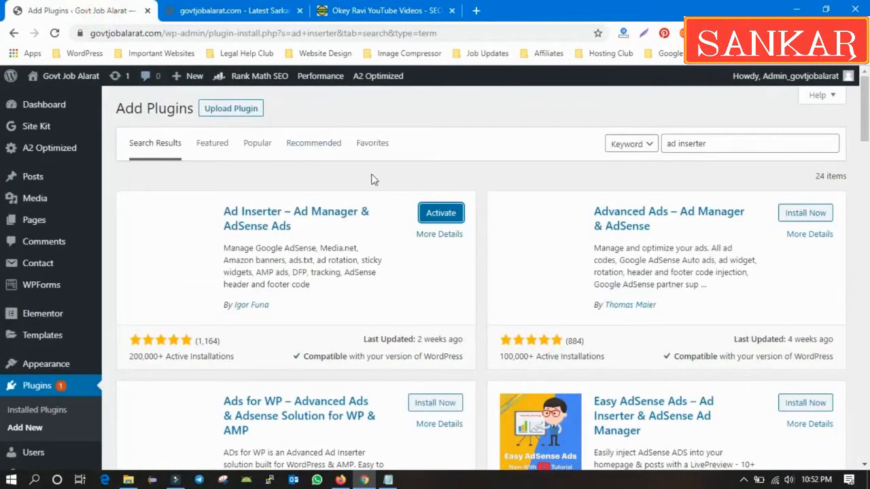
click(441, 215)
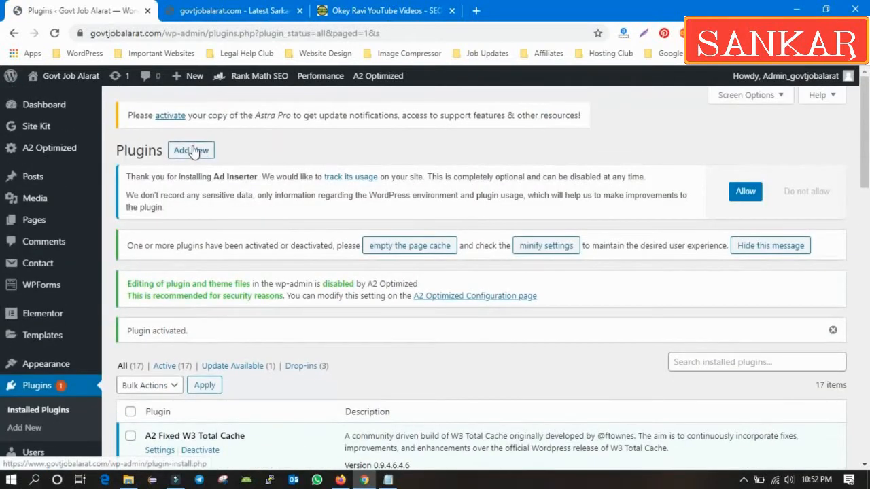
click(194, 151)
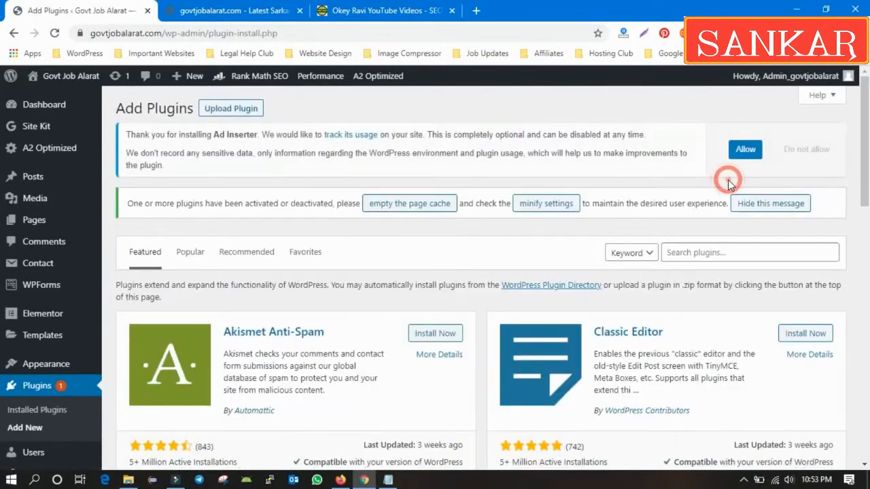
click(746, 151)
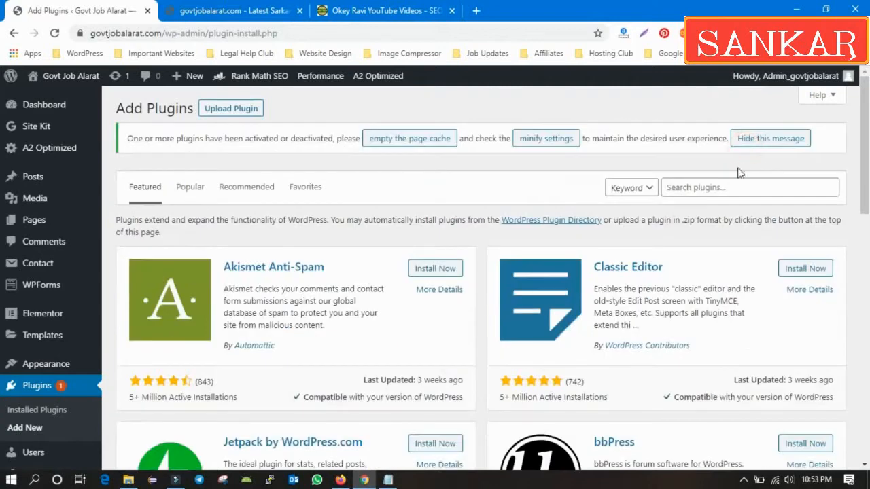
- Search the plugin directory for "ads.txt" and install the Ads.txt Manager plugin by 10up
click(724, 186)
text(ads)
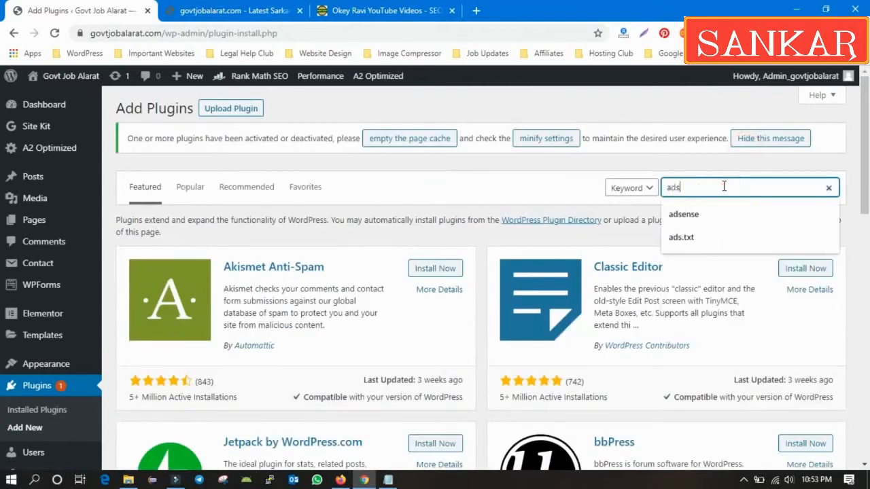
text(.txt)
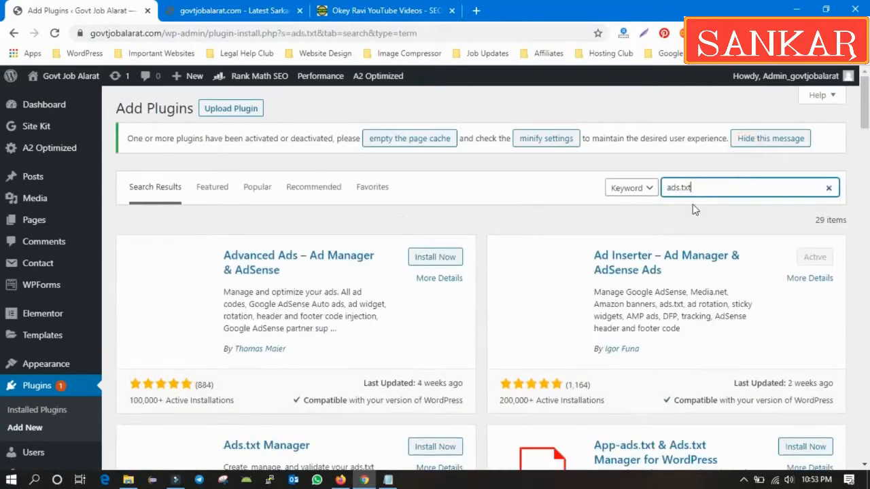
scroll(503, 275, down, 3)
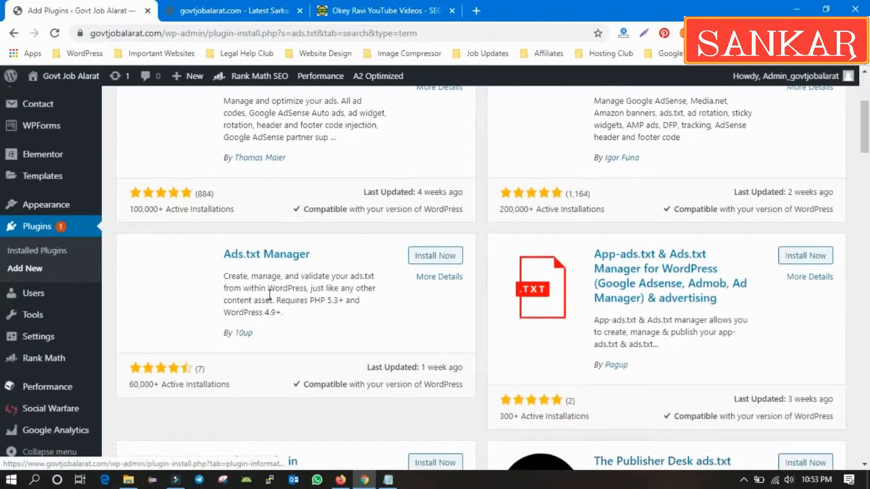
click(438, 256)
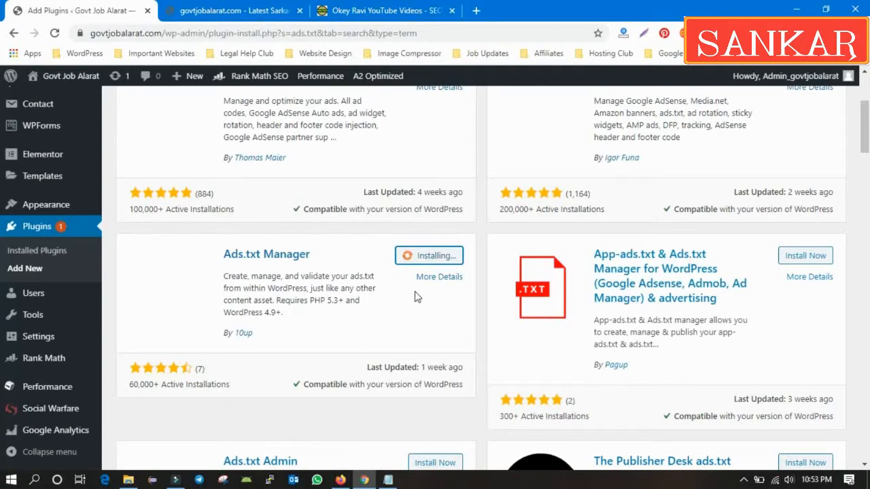
- Switch to Google AdSense in Firefox and start setting up ads for the activated account
click(365, 480)
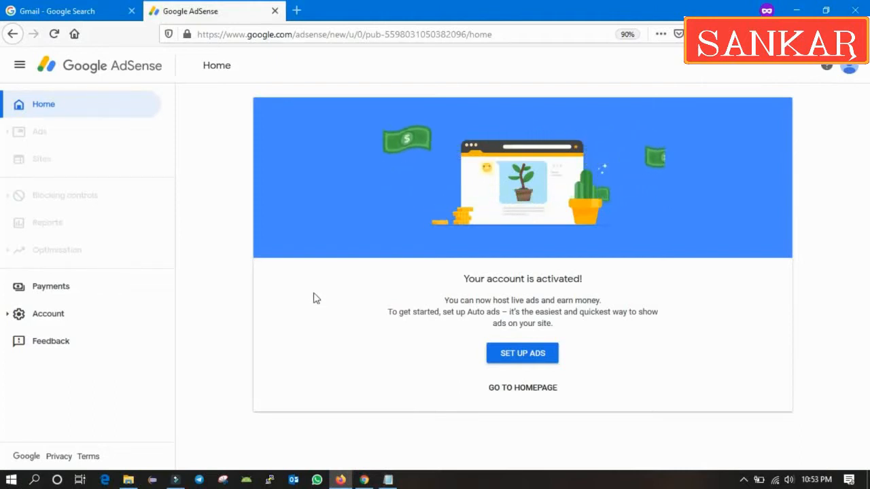
drag(456, 279, 632, 285)
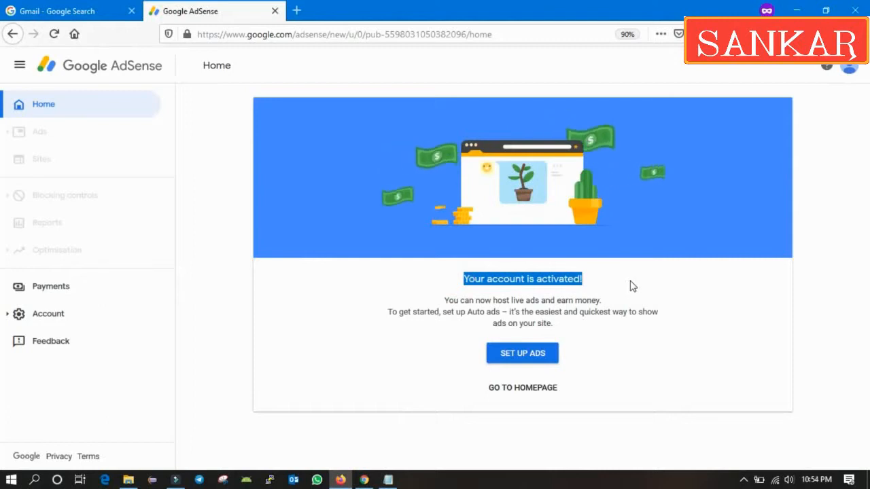
click(632, 360)
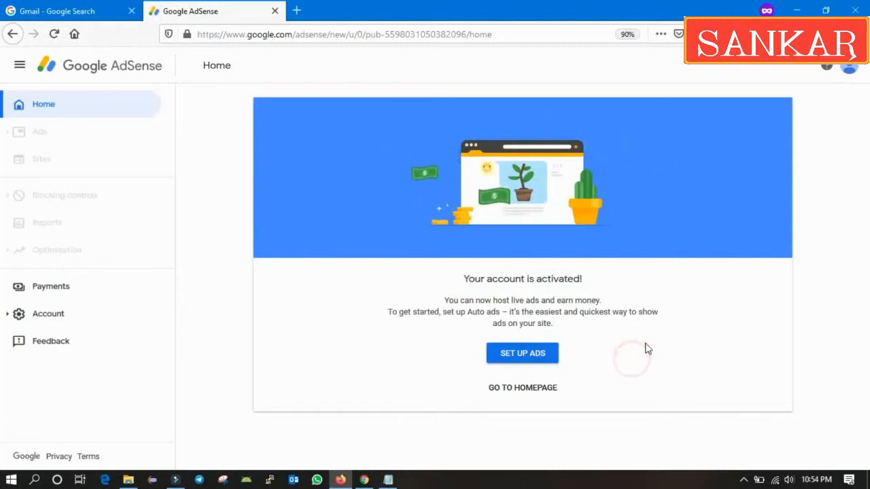
click(535, 357)
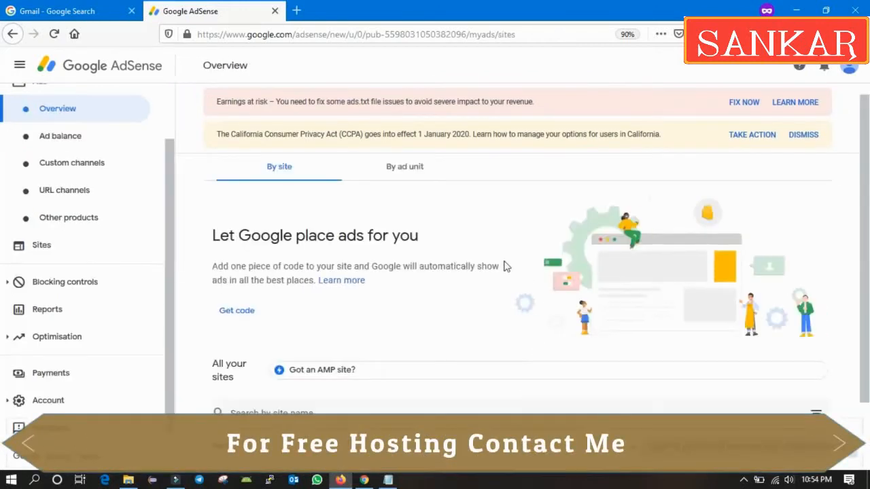
- Open the ad settings of govtjobalarat.com for editing and turn on Auto ads
scroll(462, 324, down, 2)
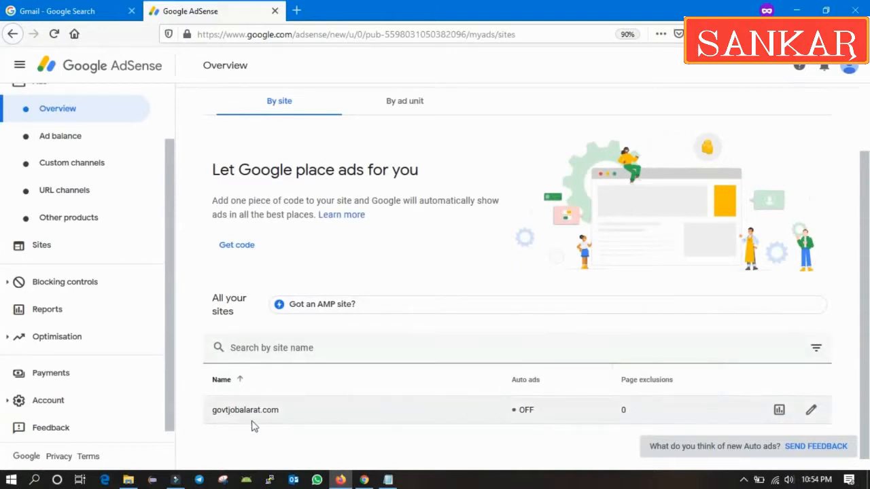
click(809, 411)
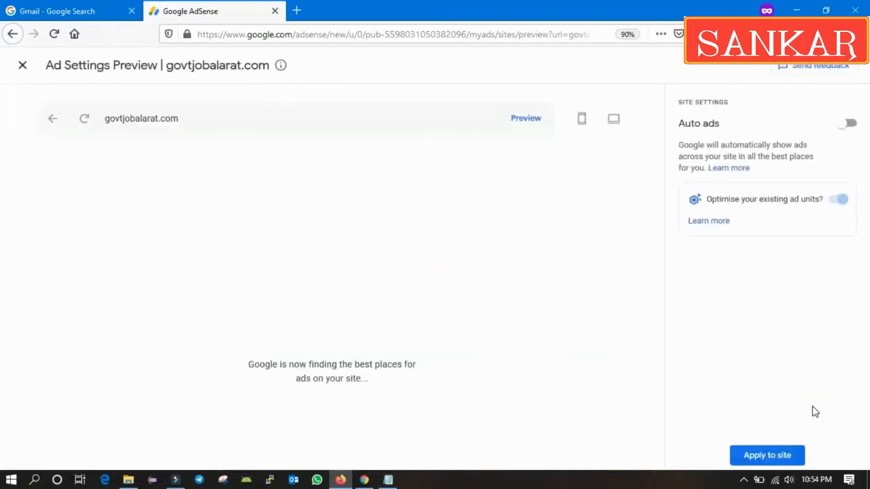
click(853, 129)
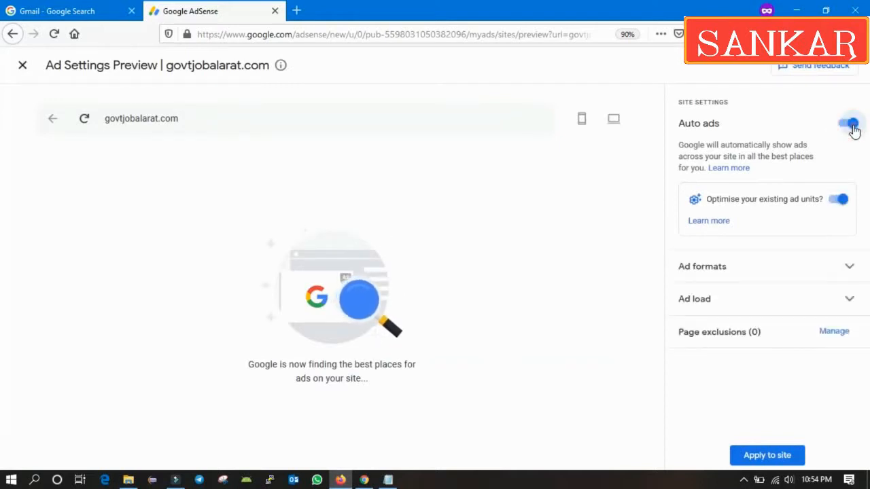
- Expand the ad formats for govtjobalarat.com and turn on Matched content
click(840, 259)
scroll(813, 275, down, 1)
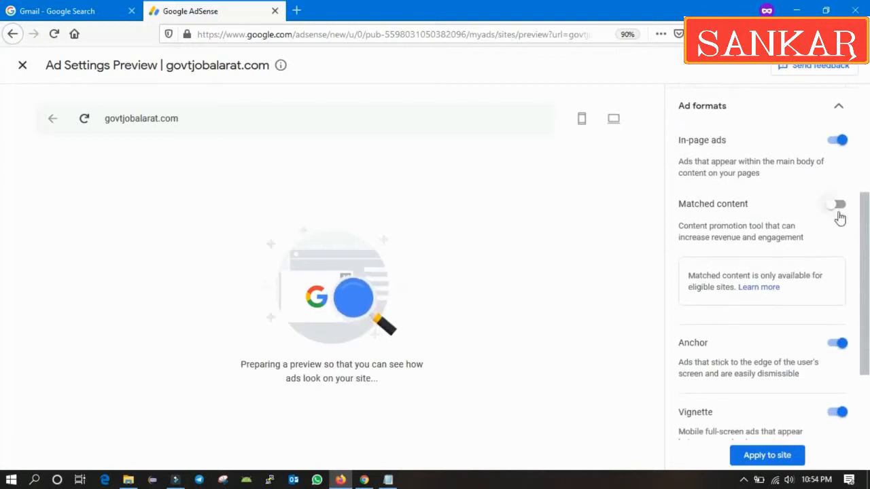
click(838, 207)
scroll(787, 274, down, 3)
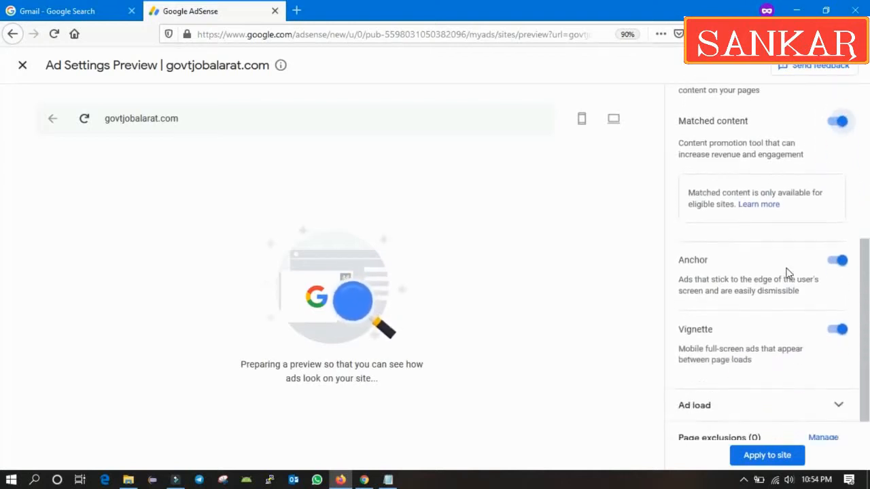
- Expand the ad load setting and review the ad formats, ad load and page exclusions for govtjobalarat.com
click(764, 392)
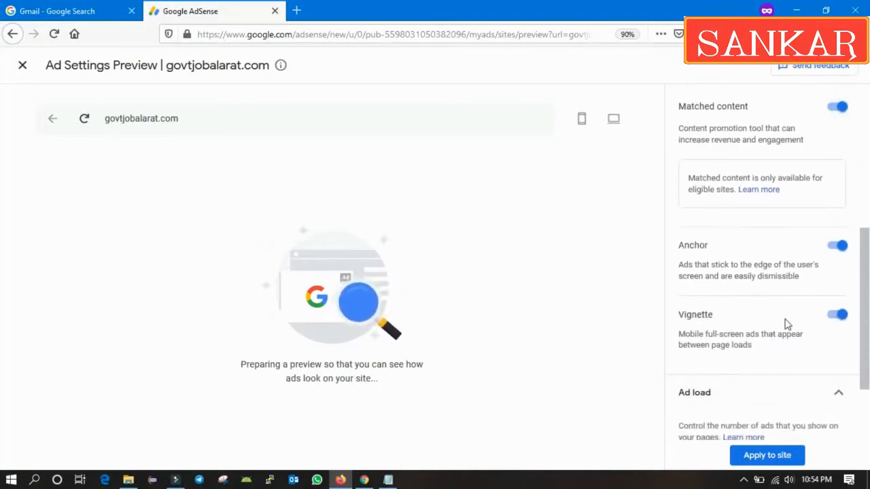
scroll(785, 325, down, 2)
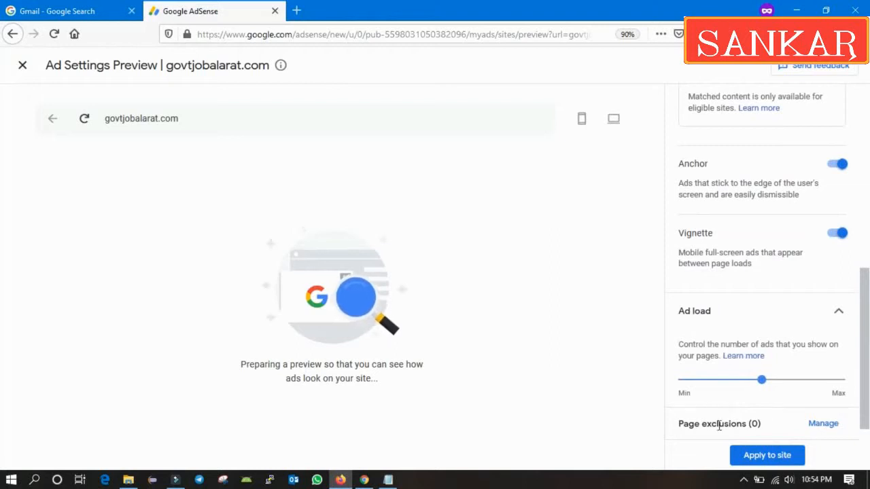
scroll(762, 330, up, 5)
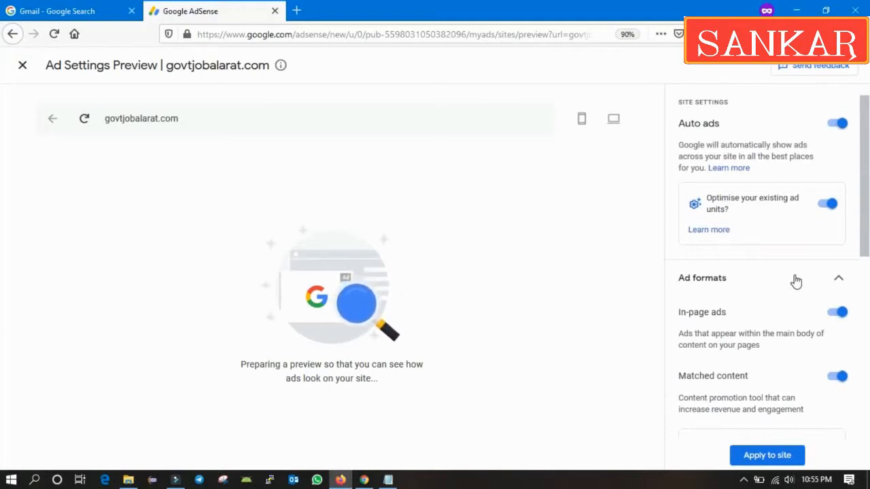
scroll(801, 289, down, 2)
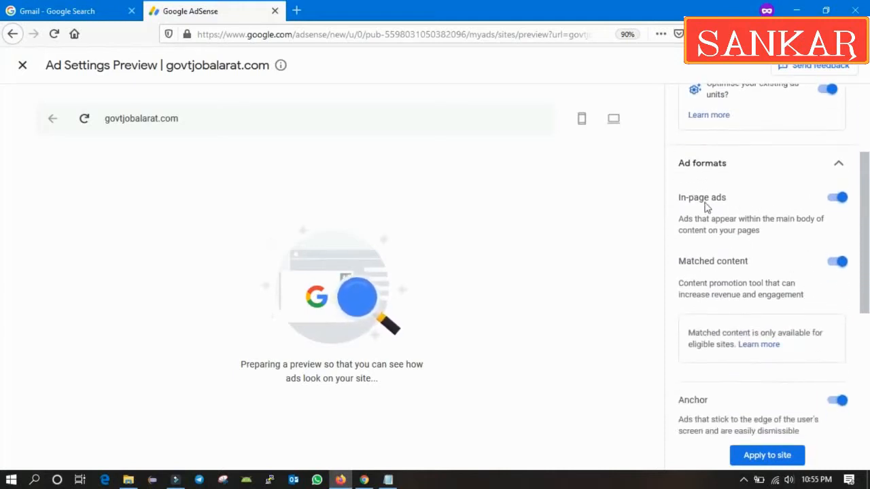
scroll(753, 315, down, 2)
scroll(752, 314, down, 3)
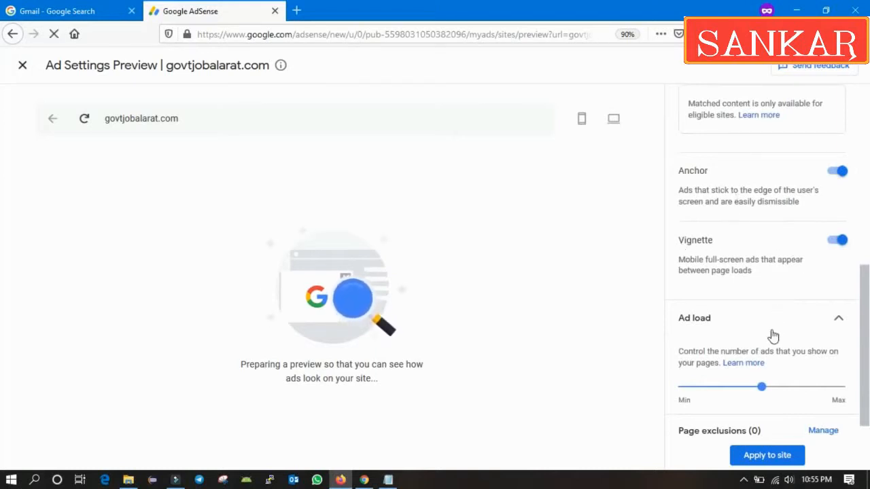
scroll(771, 334, down, 1)
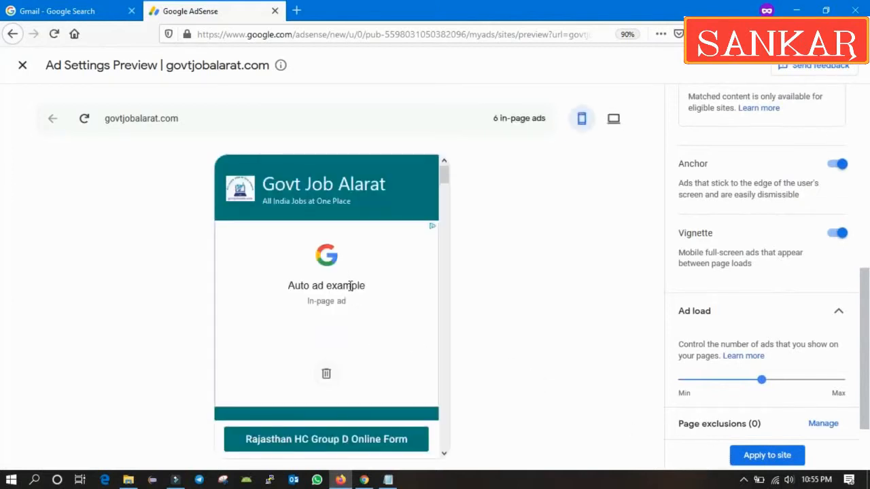
- Examine the example Auto ad placements in the mobile preview of govtjobalarat.com
scroll(333, 299, down, 5)
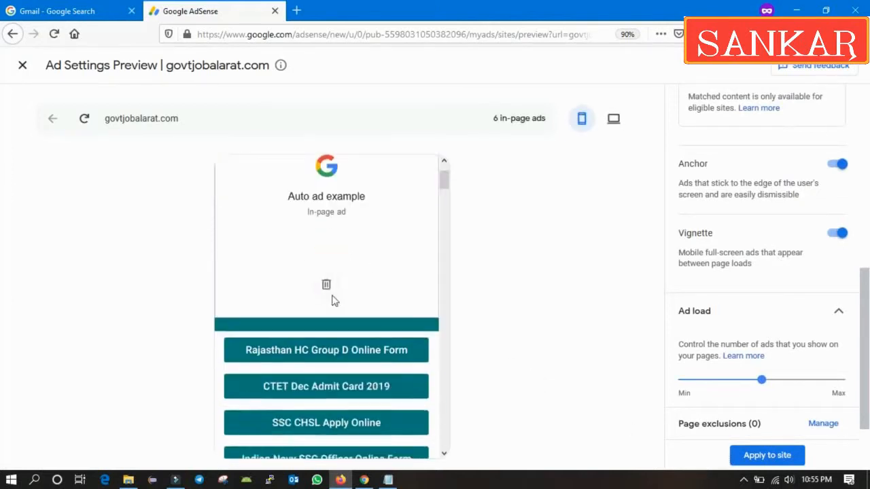
scroll(332, 299, down, 5)
scroll(325, 306, down, 5)
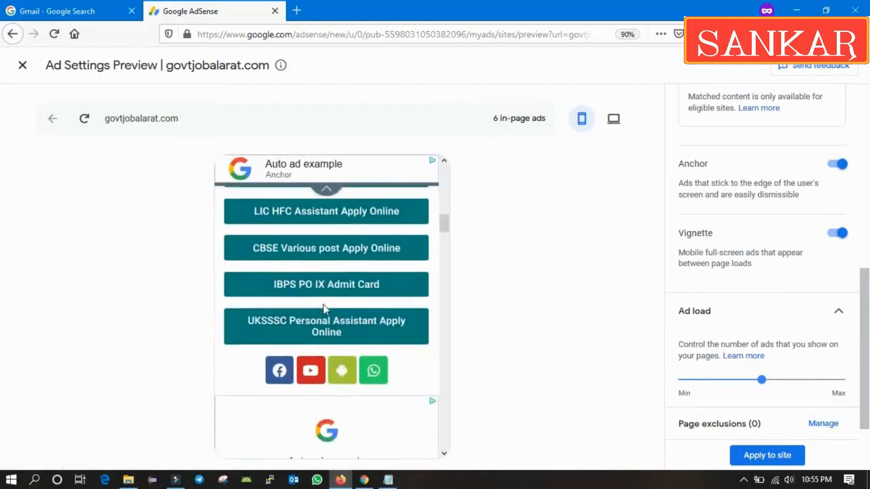
- Switch the ad preview to desktop and examine the in-page ad placements along the whole homepage
click(613, 121)
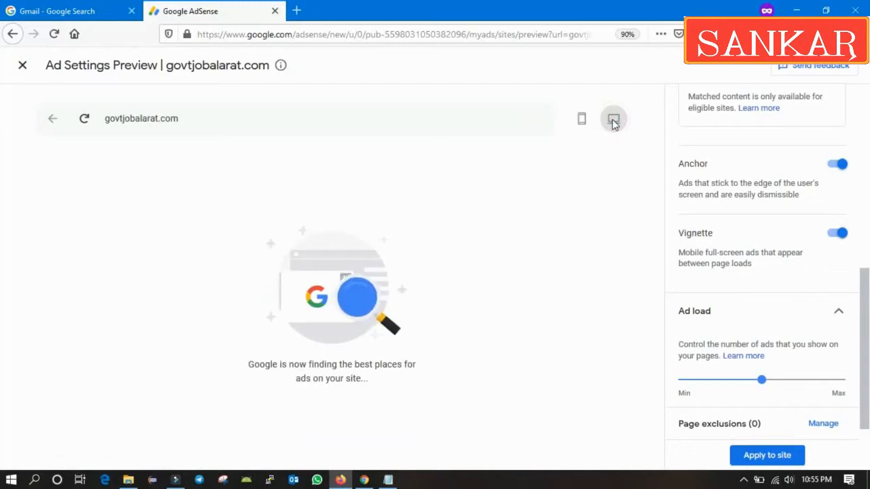
scroll(422, 344, down, 5)
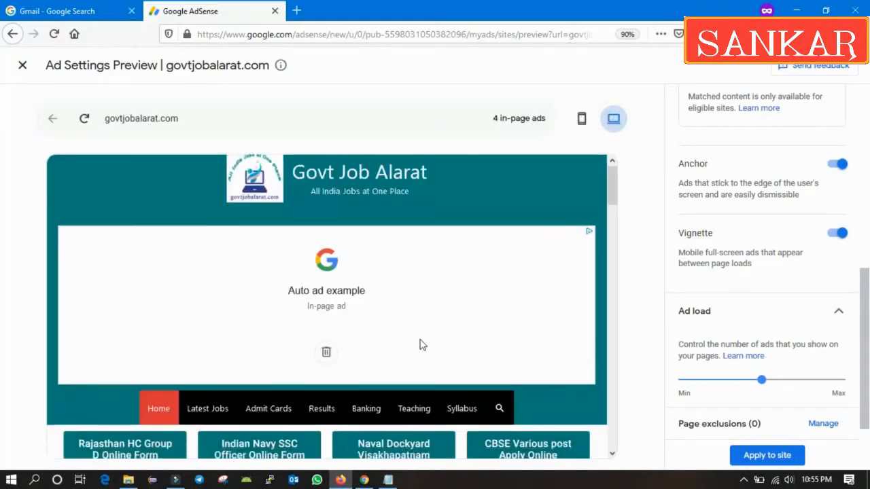
scroll(397, 318, down, 8)
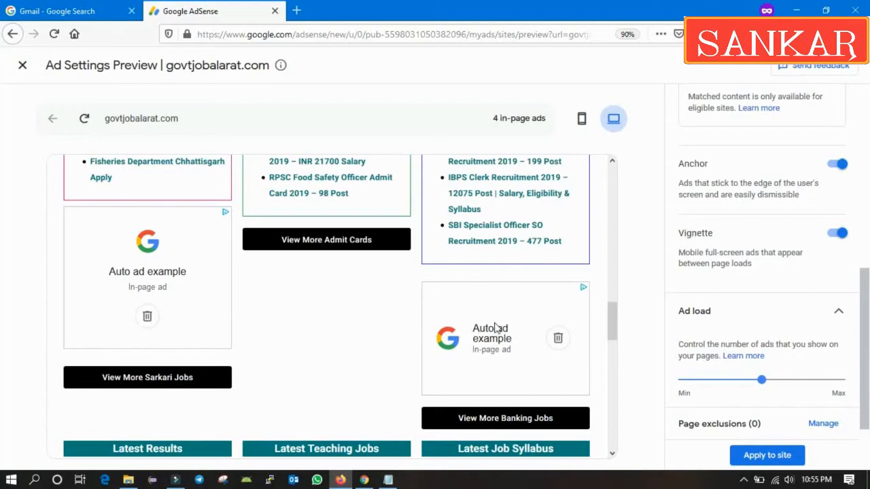
scroll(496, 331, down, 10)
scroll(497, 330, down, 3)
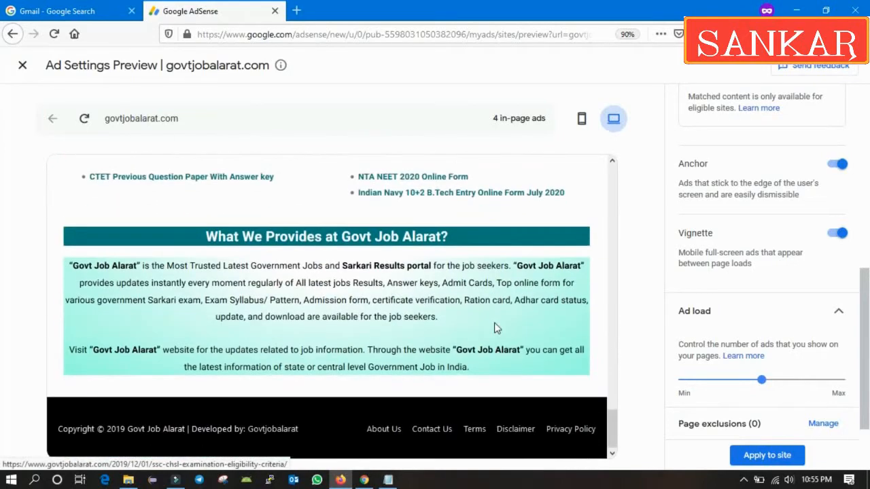
scroll(497, 330, up, 10)
scroll(495, 328, up, 10)
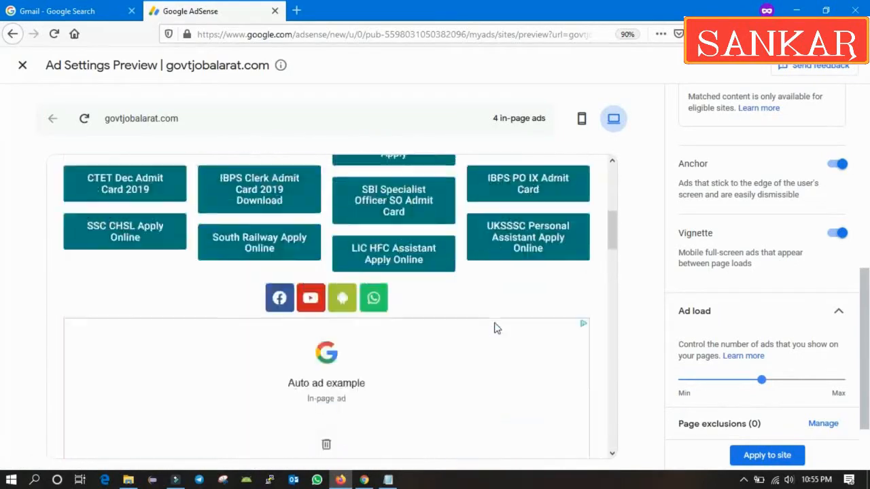
- Return the ad preview to mobile and inspect the anchor ad above the site header
click(581, 120)
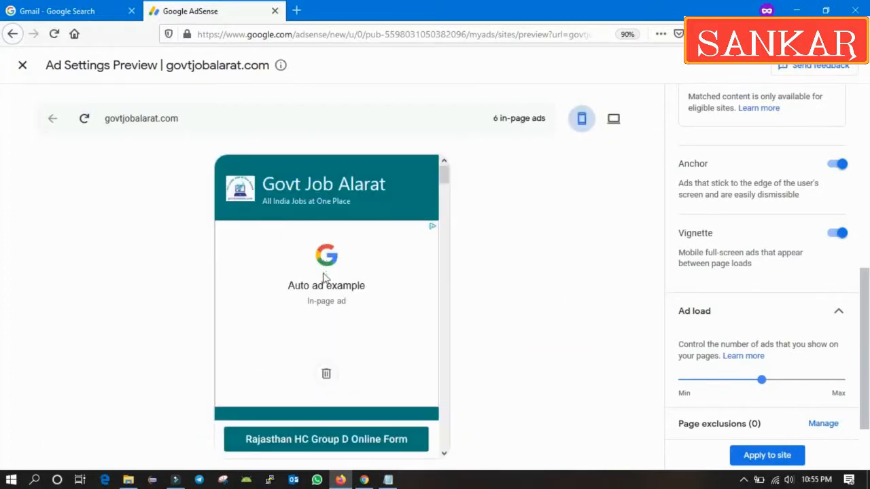
scroll(325, 298, down, 5)
scroll(324, 298, up, 6)
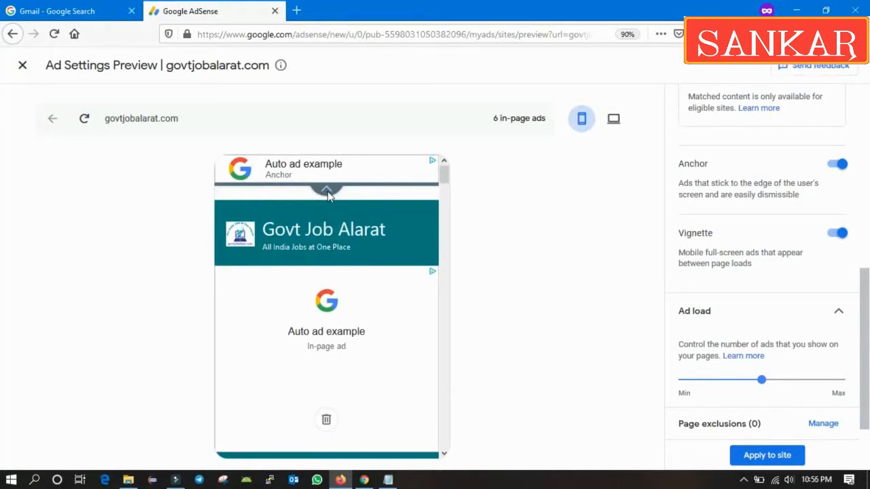
- Apply the Auto ads settings to govtjobalarat.com and dismiss the notification
click(775, 455)
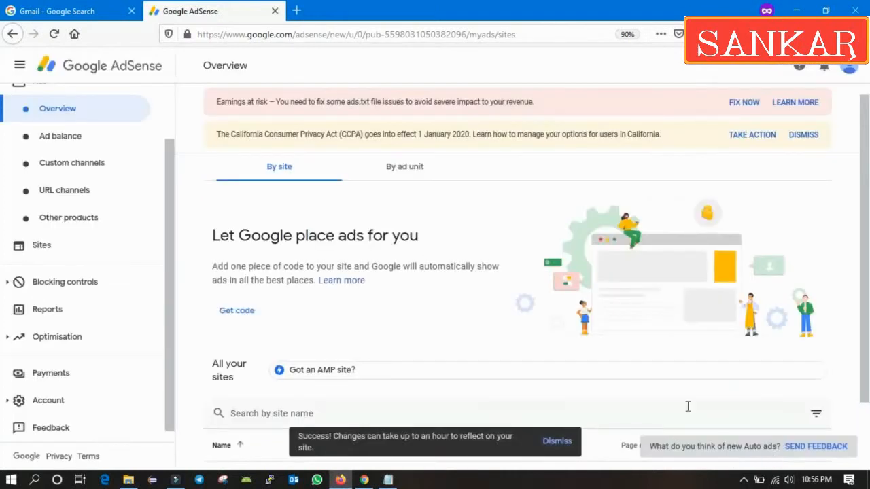
scroll(652, 367, down, 2)
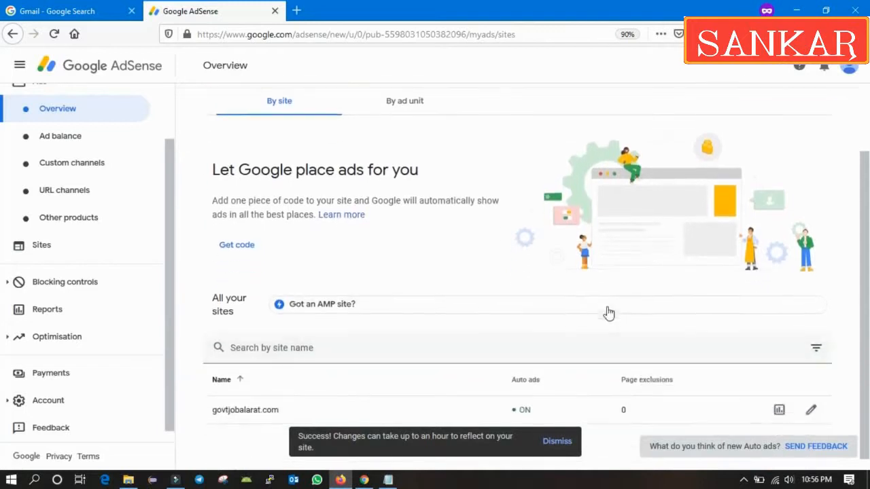
click(556, 443)
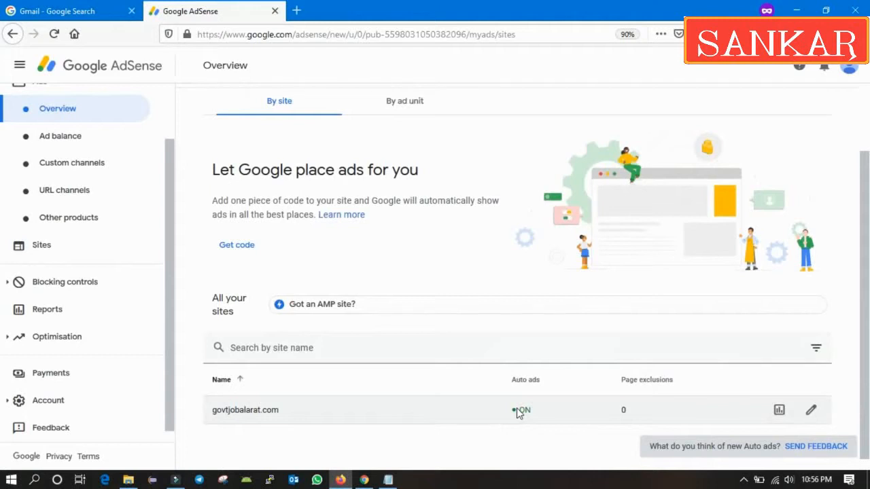
- Get the AdSense Auto ads code for the site's head section and select the whole snippet
click(241, 253)
click(374, 222)
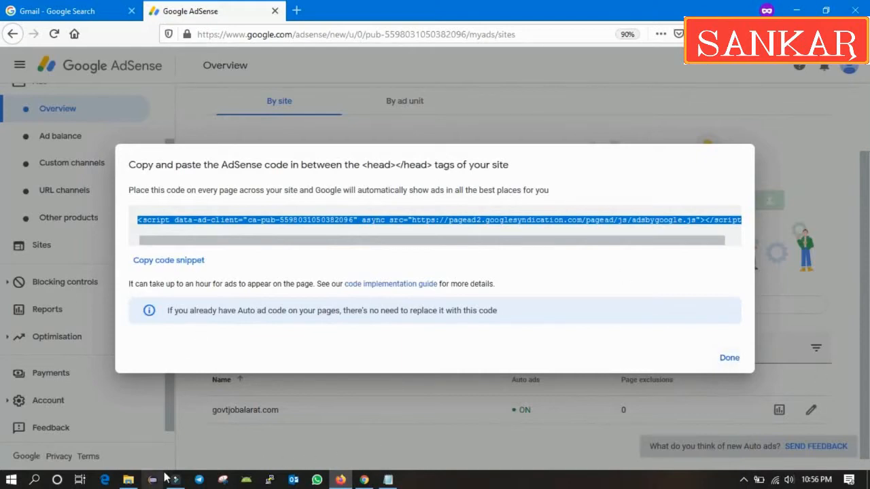
- Switch to the WordPress admin in Chrome and activate the Ads.txt Manager plugin
mouse_move(345, 482)
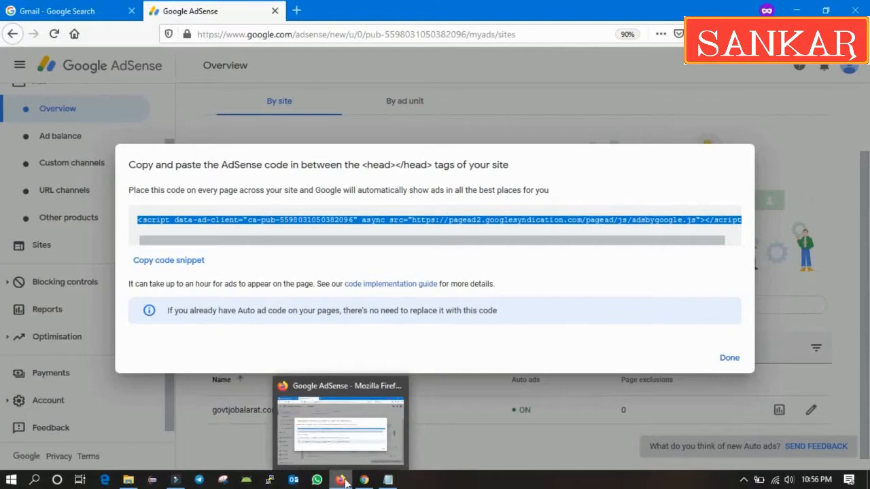
click(367, 480)
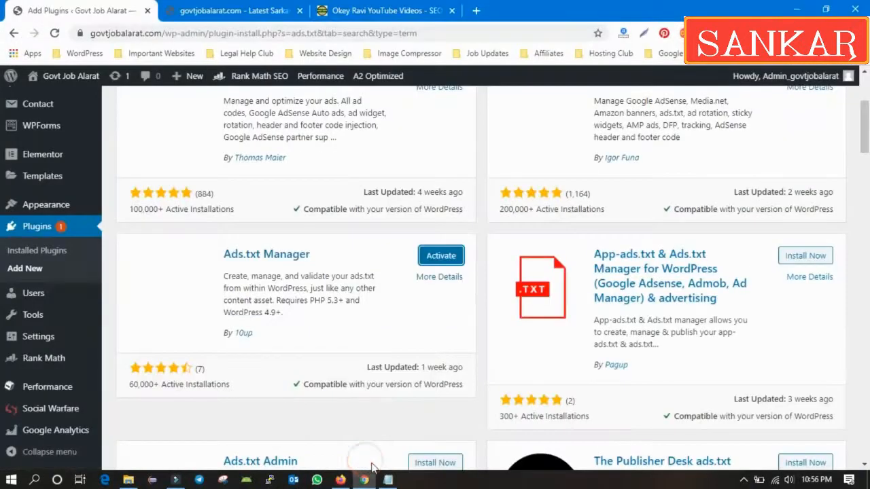
click(450, 261)
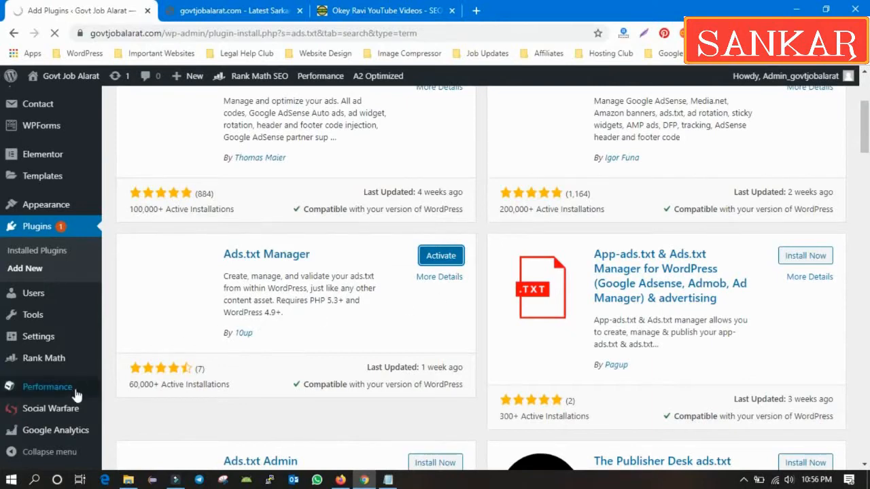
- Open the Insert Headers and Footers settings and check the AdSense script in the header scripts by selecting it
mouse_move(54, 352)
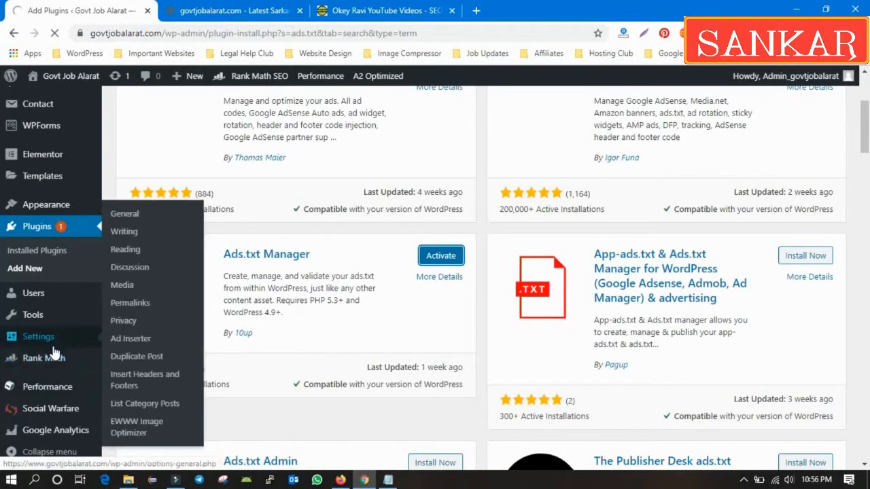
click(136, 388)
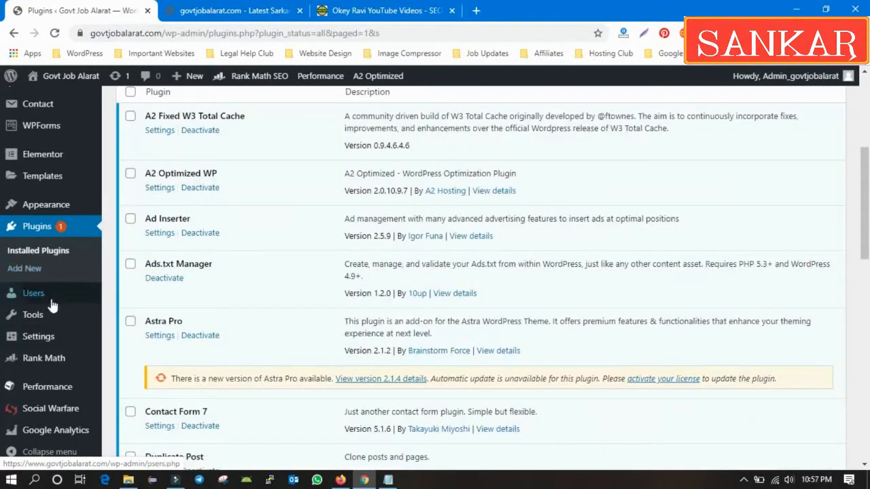
mouse_move(46, 350)
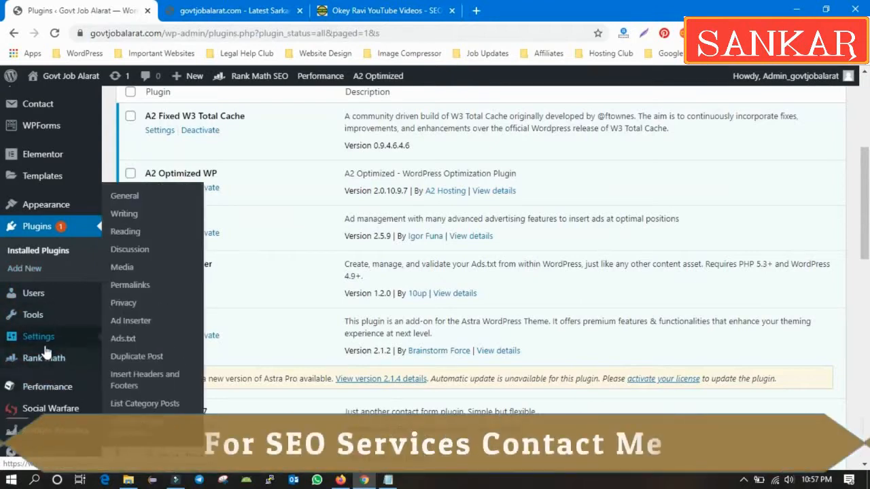
click(130, 382)
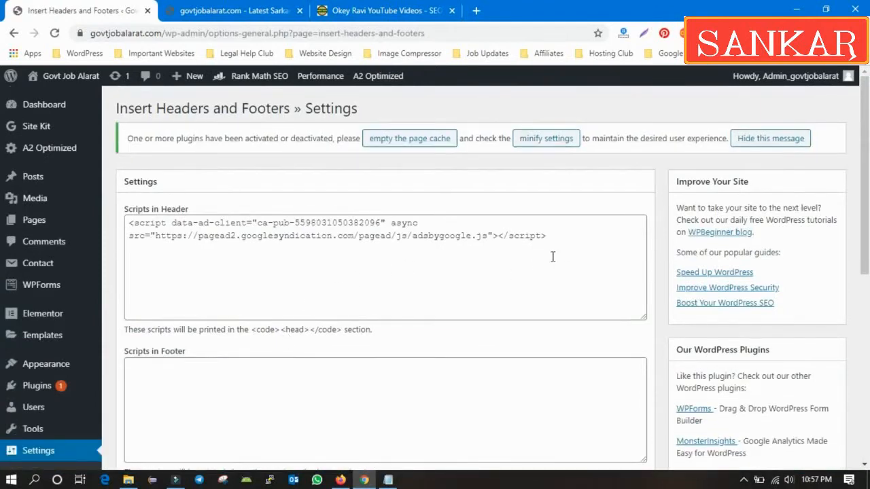
drag(574, 241, 120, 226)
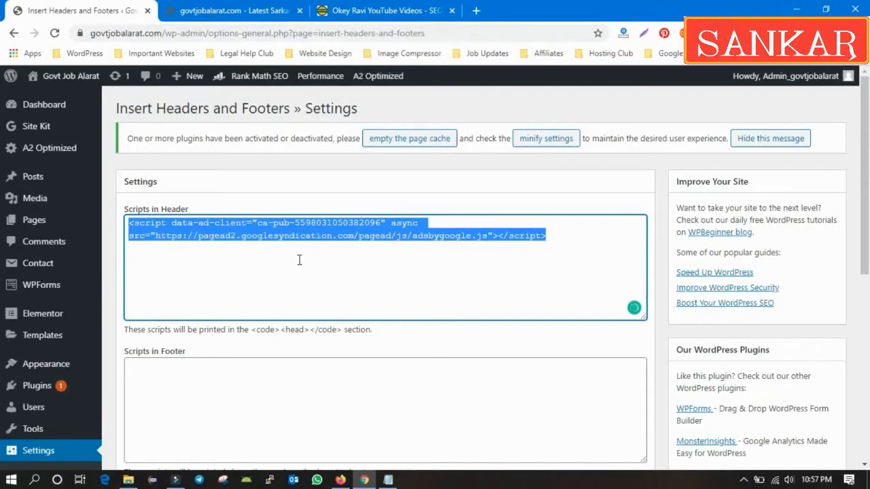
- Open the Ad Inserter plugin's settings page
scroll(121, 341, down, 4)
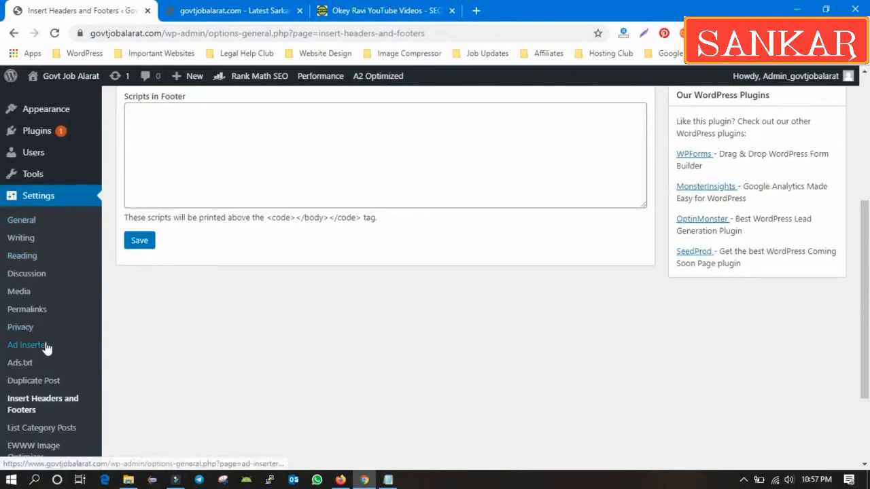
click(20, 348)
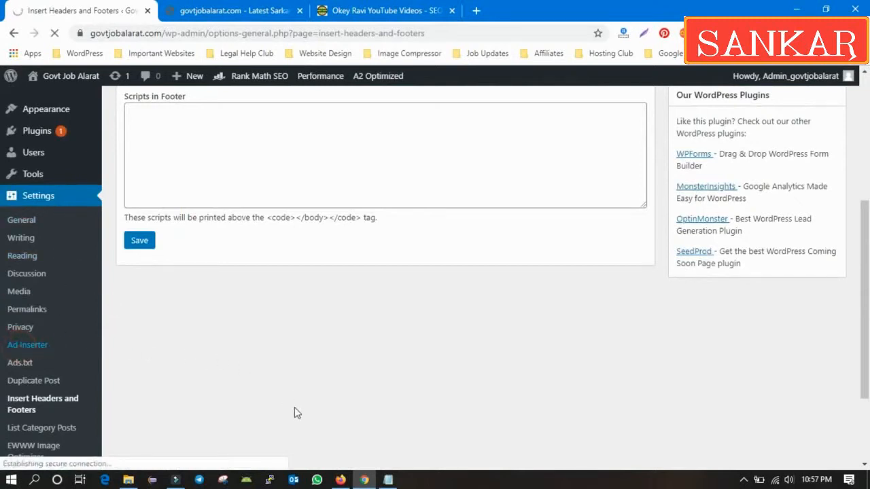
mouse_move(364, 480)
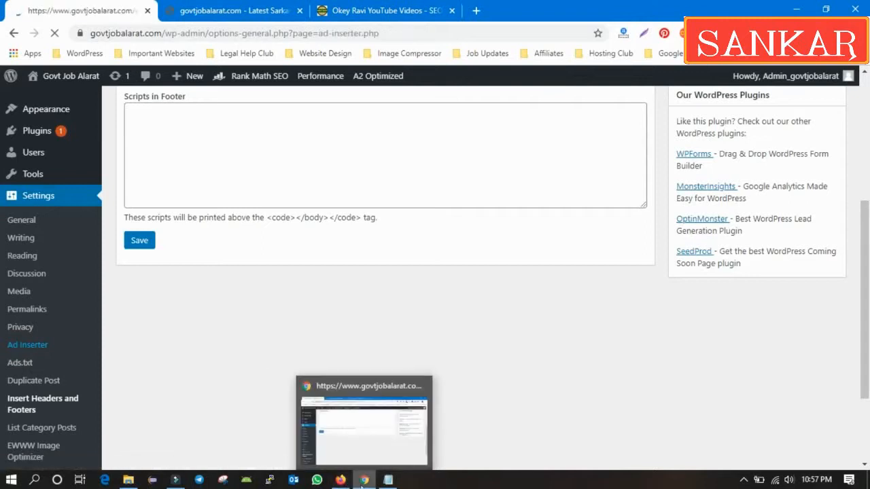
click(372, 444)
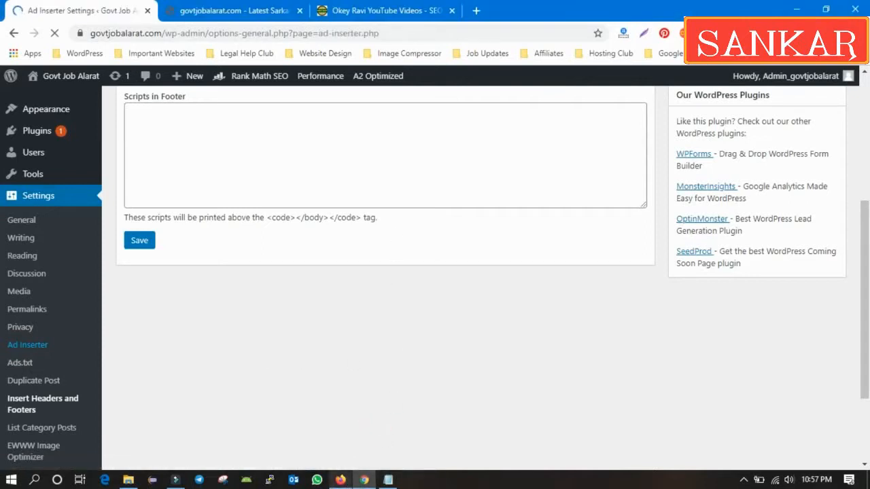
- Switch to Google AdSense in Firefox, close the code snippet dialog and reopen the Ads overview
click(342, 481)
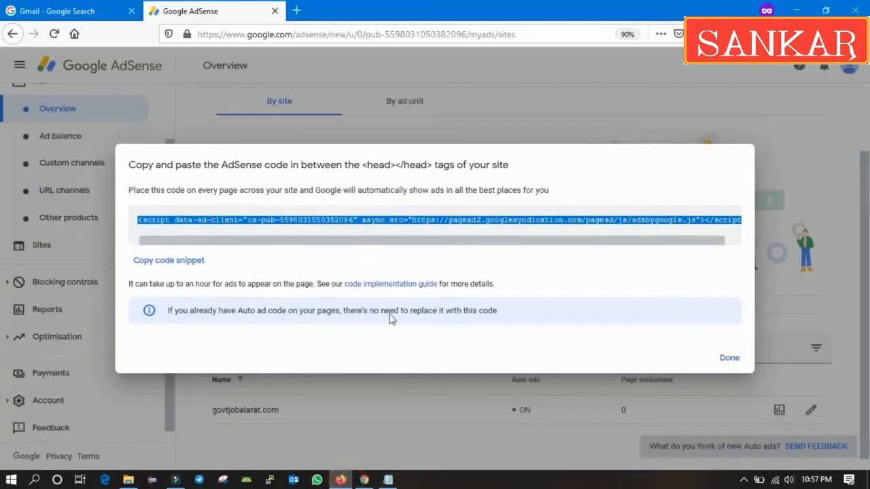
click(729, 360)
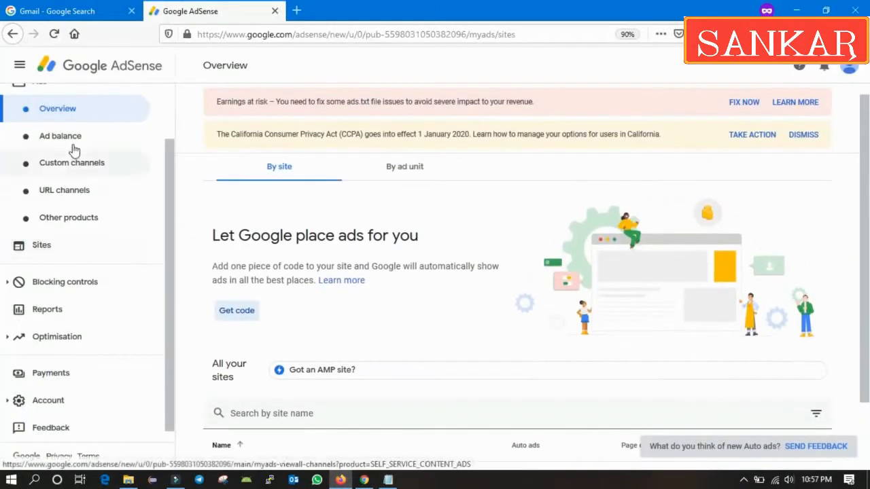
scroll(82, 136, up, 1)
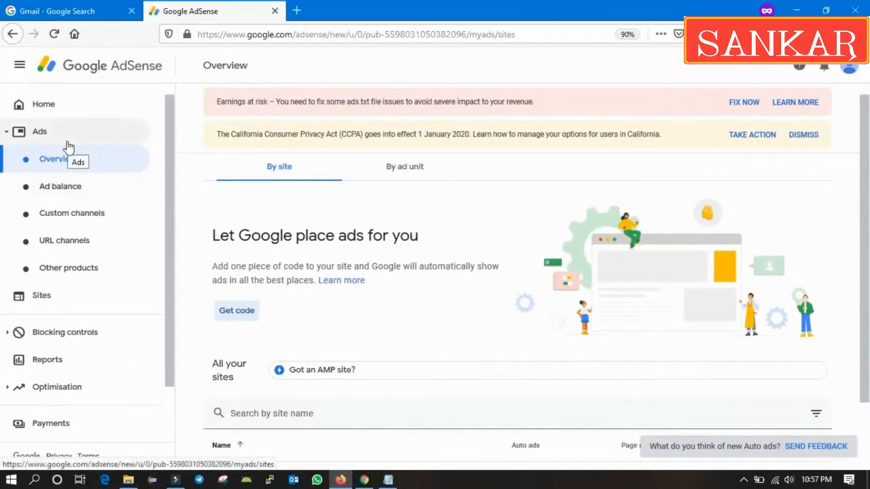
click(68, 147)
click(68, 147)
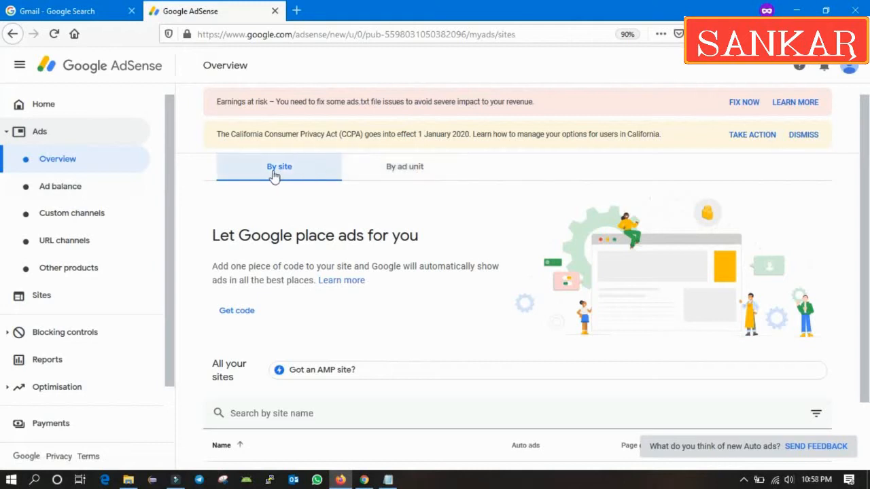
- Start a new display ad unit named "Display Ad" and preview it in the Horizontal and Vertical shapes
click(426, 174)
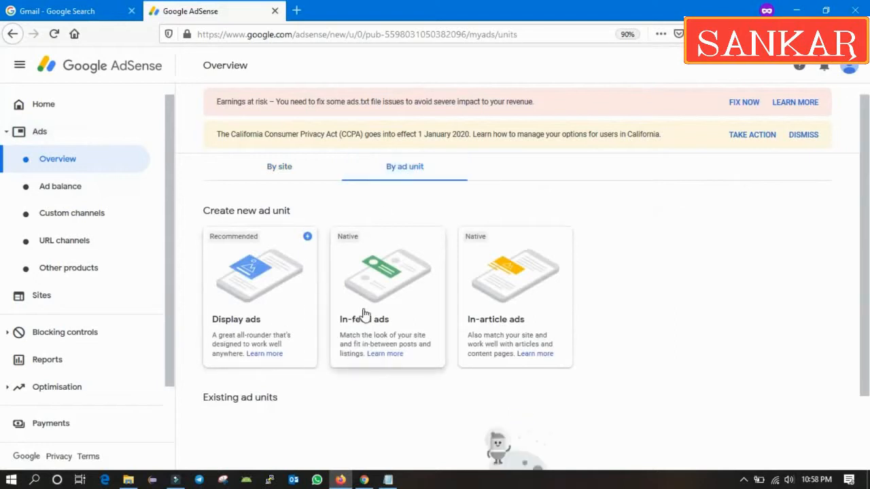
scroll(534, 301, down, 1)
scroll(534, 299, down, 2)
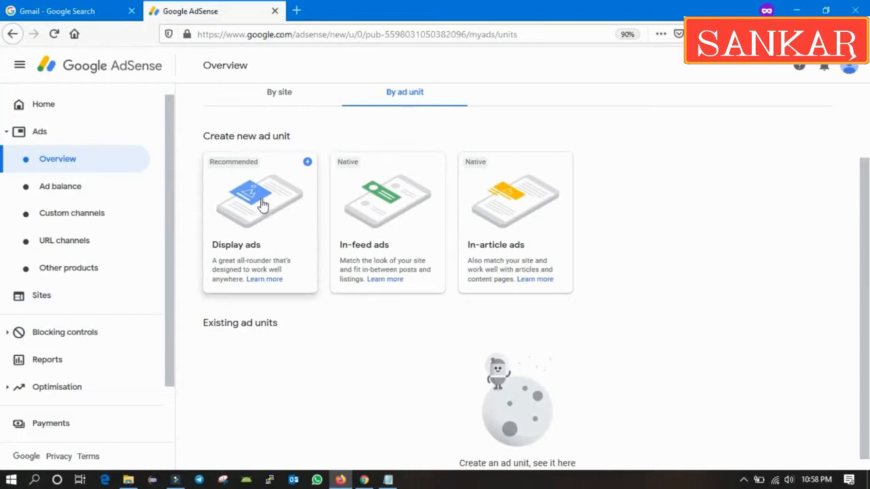
click(255, 235)
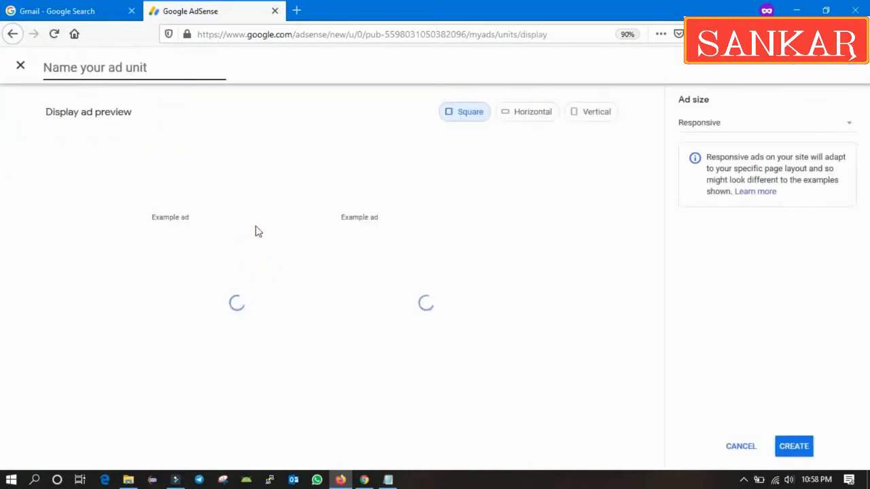
click(104, 68)
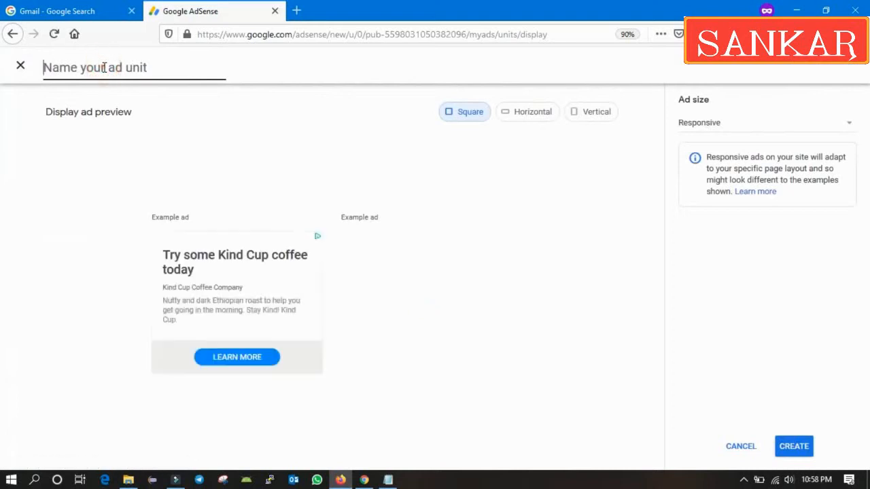
text(Disp)
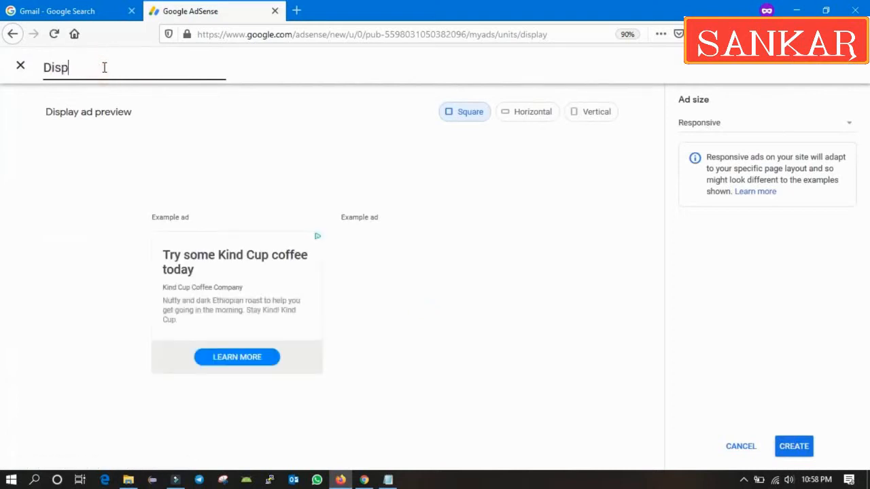
text(lay Ad)
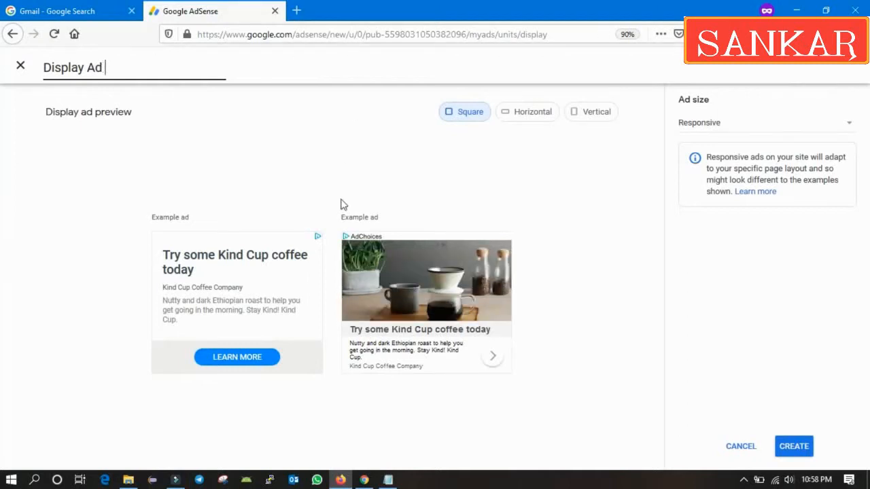
click(526, 115)
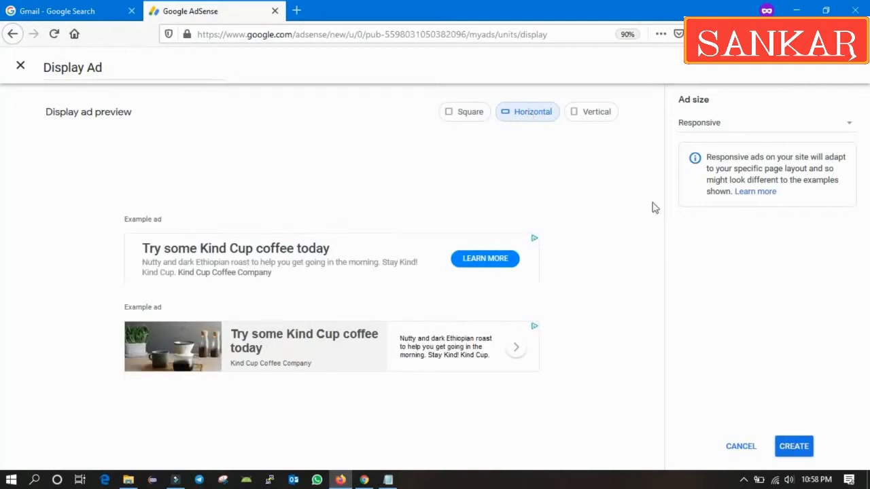
click(592, 114)
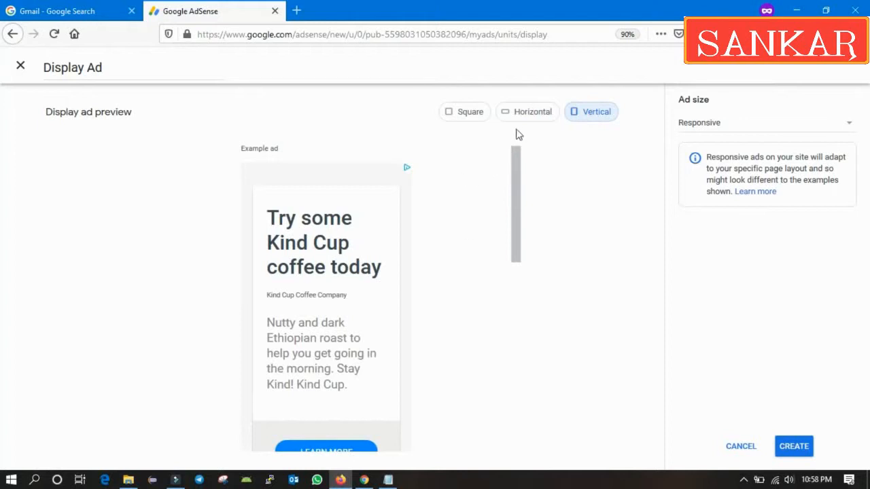
- Try a Fixed ad size with width 300 and height 600, and return the ad size to Responsive
click(724, 123)
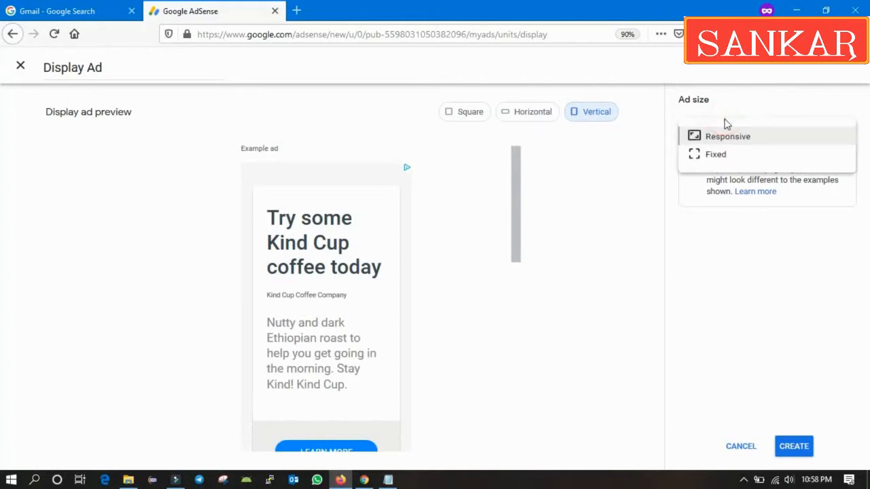
click(726, 155)
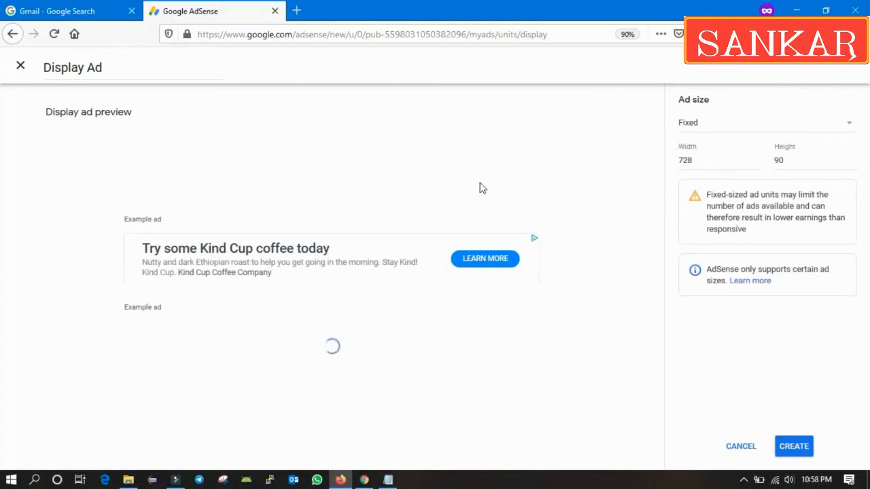
double_click(715, 163)
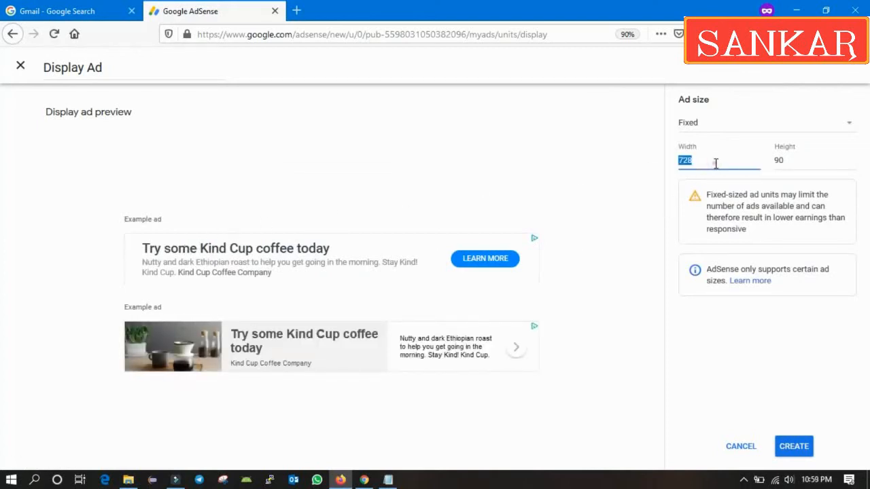
text(300)
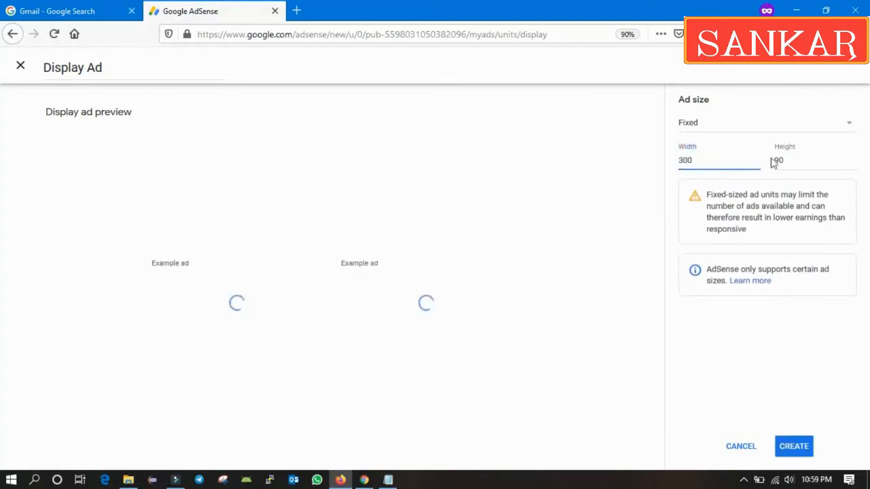
double_click(802, 158)
text(600)
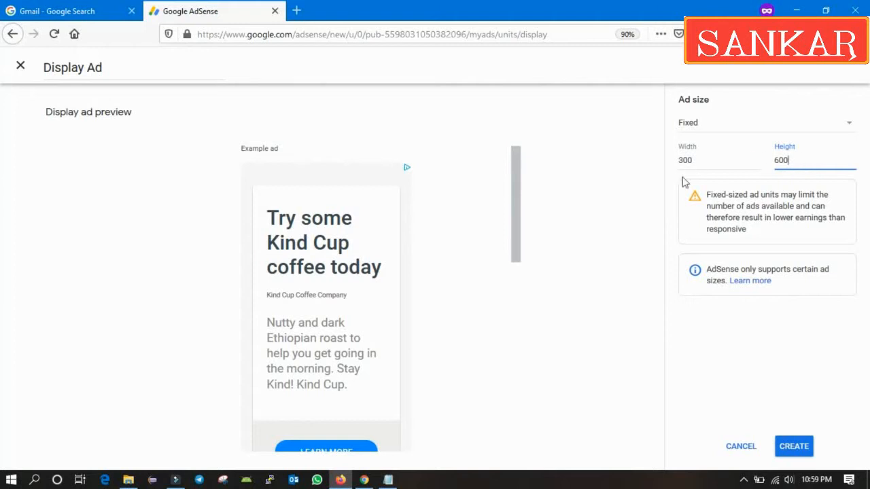
click(718, 123)
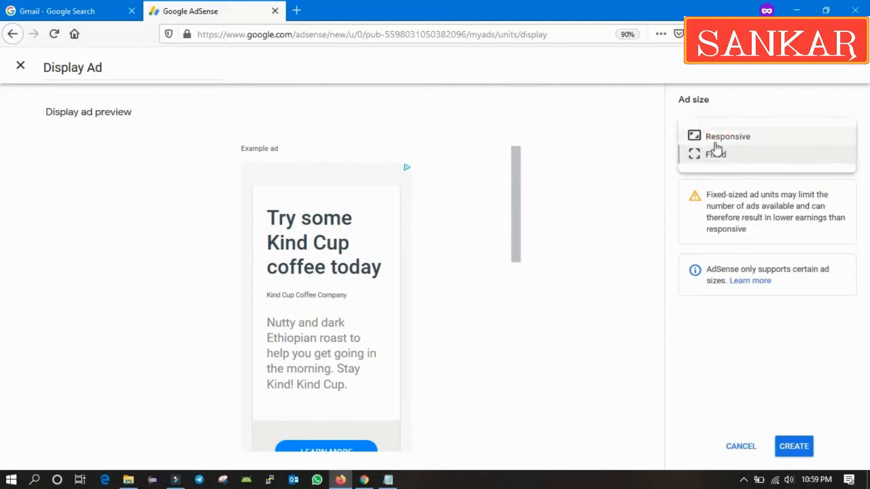
click(716, 139)
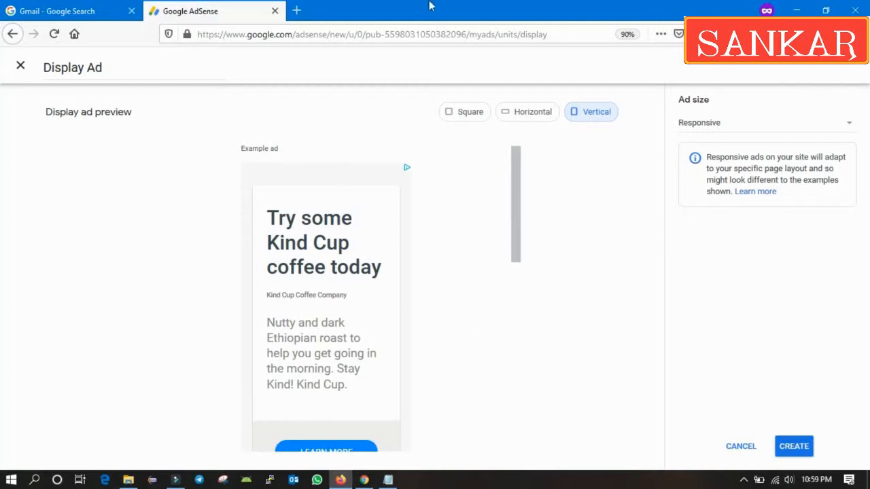
- Open joblelo.net in a new tab, reload it and look through the homepage for ad placements
click(297, 12)
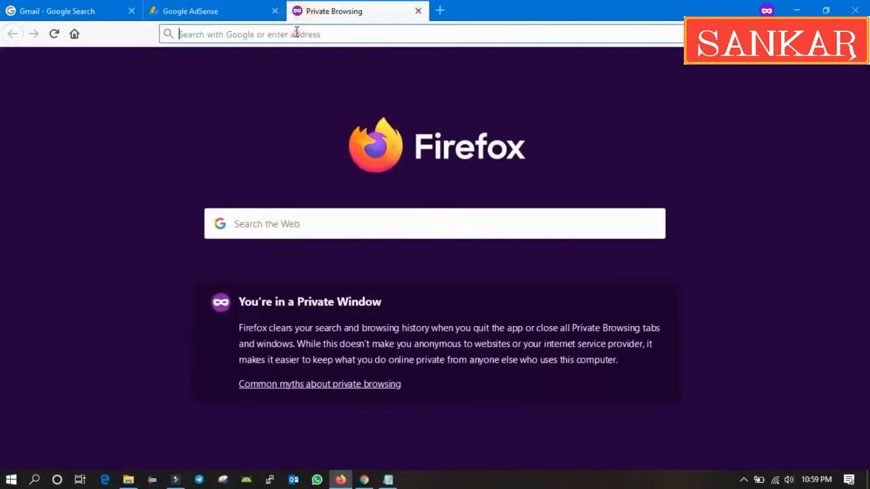
text(joblel)
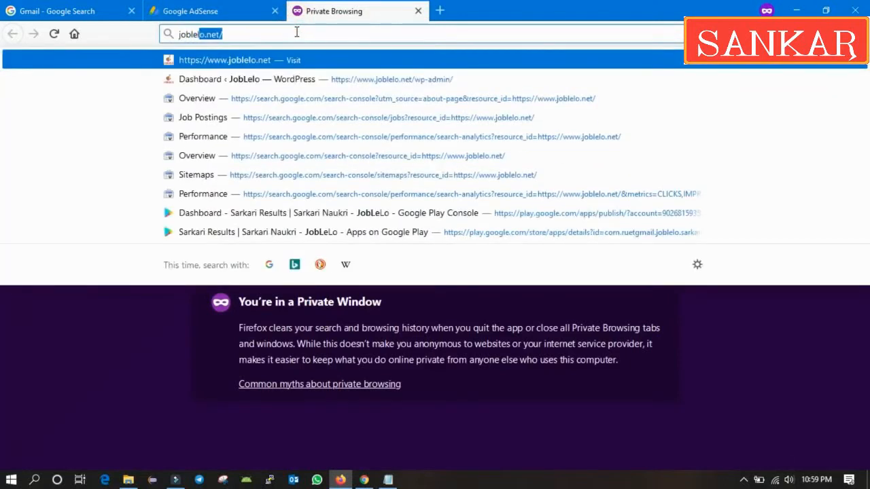
text(o.net)
key(Return)
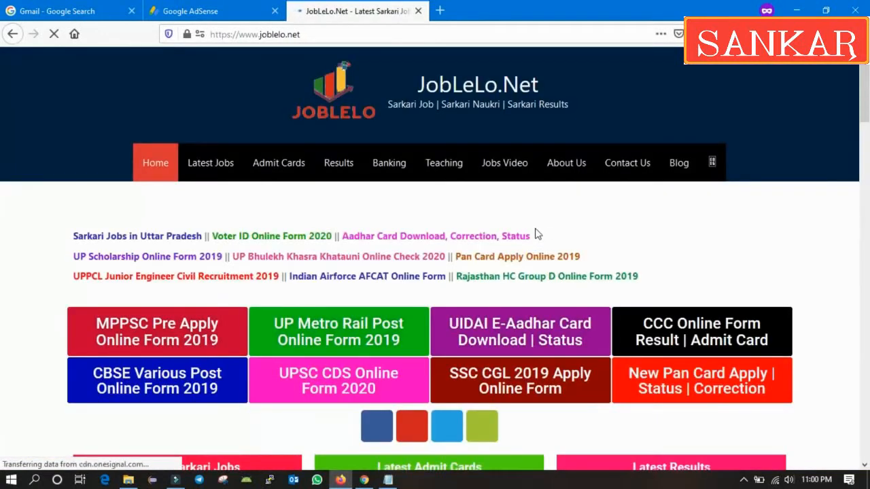
scroll(520, 224, down, 3)
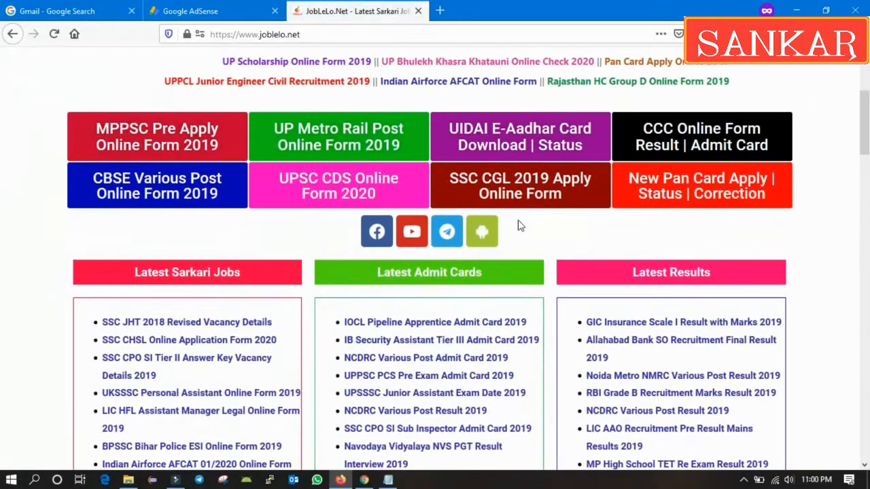
scroll(512, 213, up, 3)
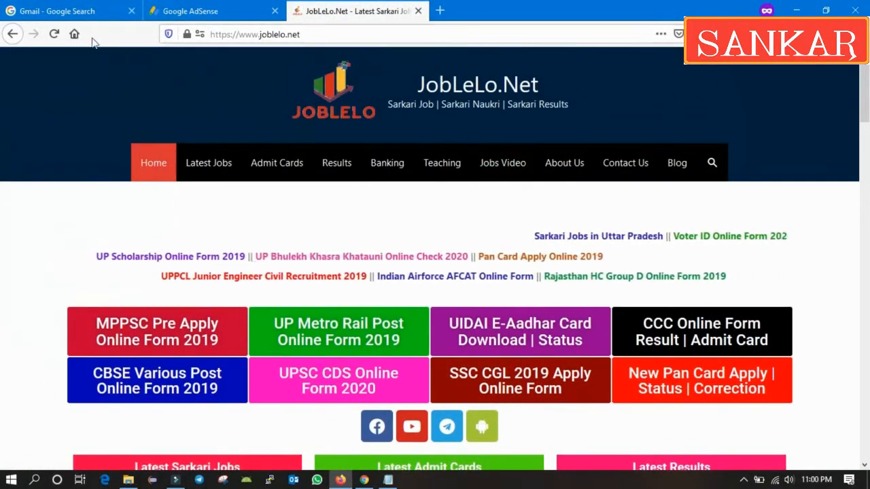
click(53, 34)
scroll(426, 204, down, 12)
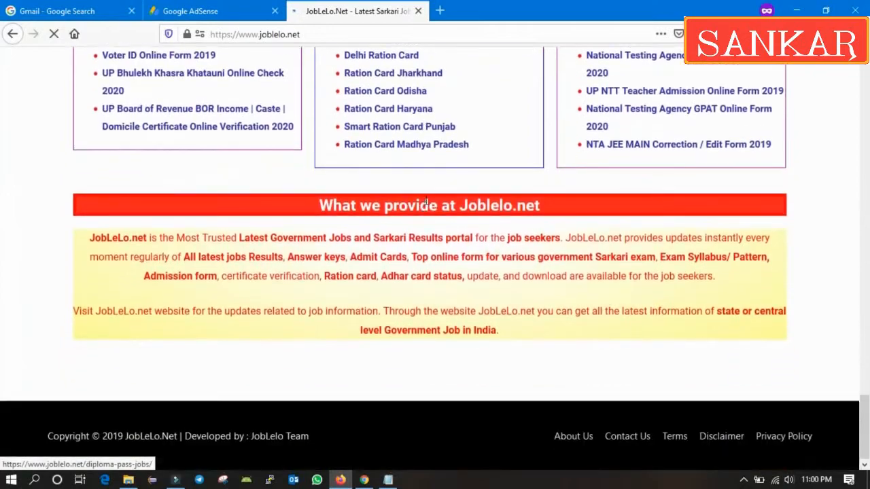
scroll(426, 204, up, 15)
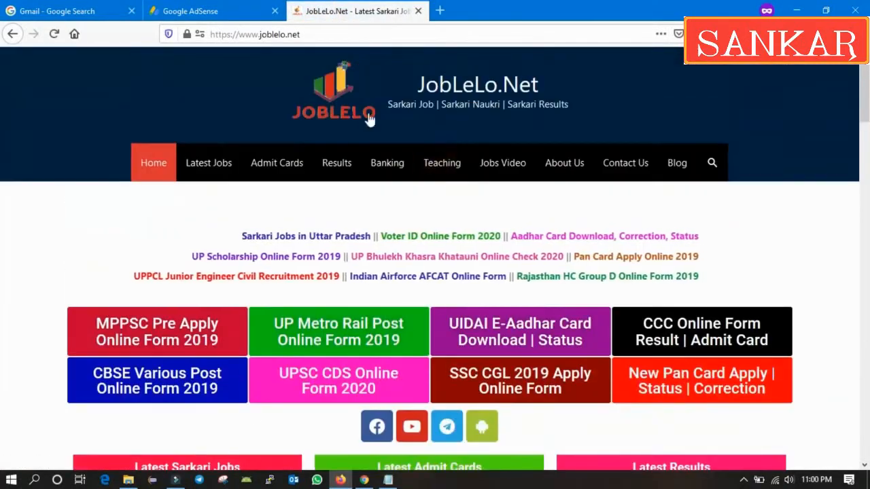
- Copy the joblelo.net address, close its tab, switch to Chrome and open the site in a new tab
click(254, 34)
key(ctrl+c)
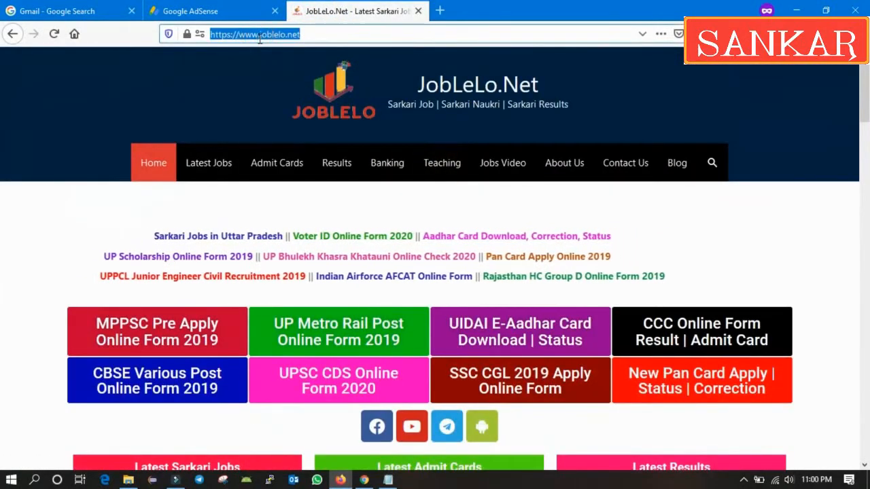
click(418, 11)
click(796, 11)
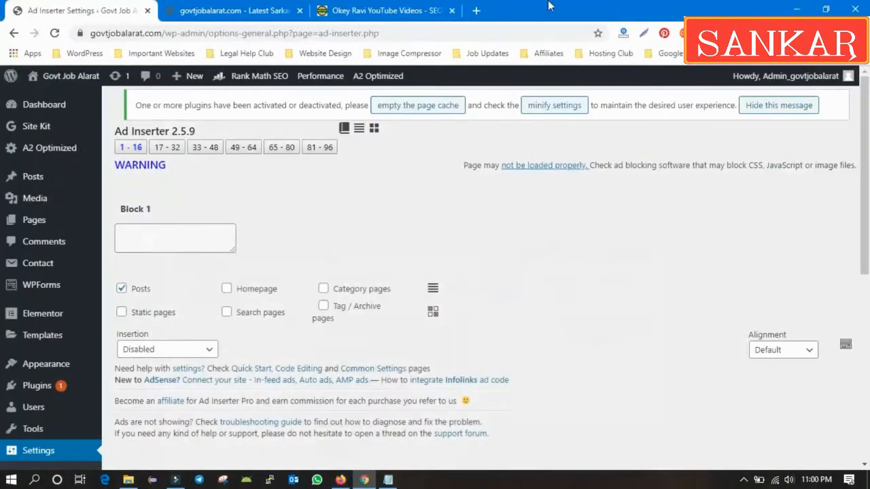
click(476, 11)
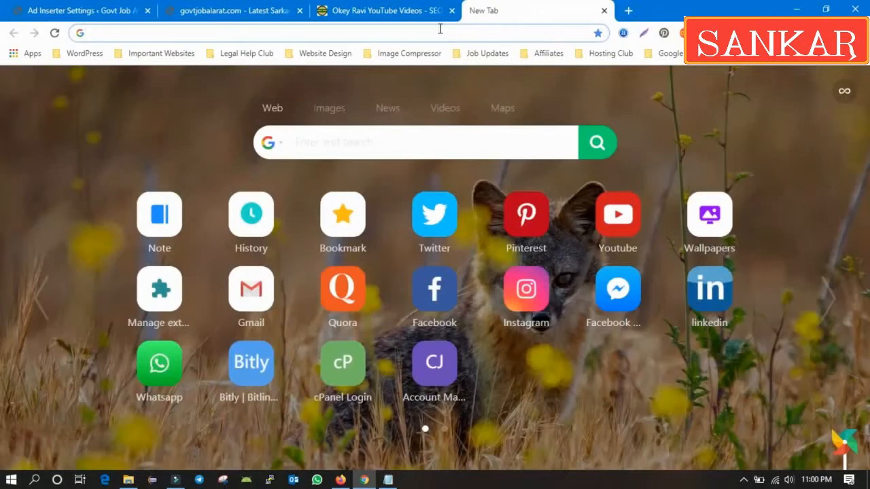
right_click(440, 29)
click(497, 113)
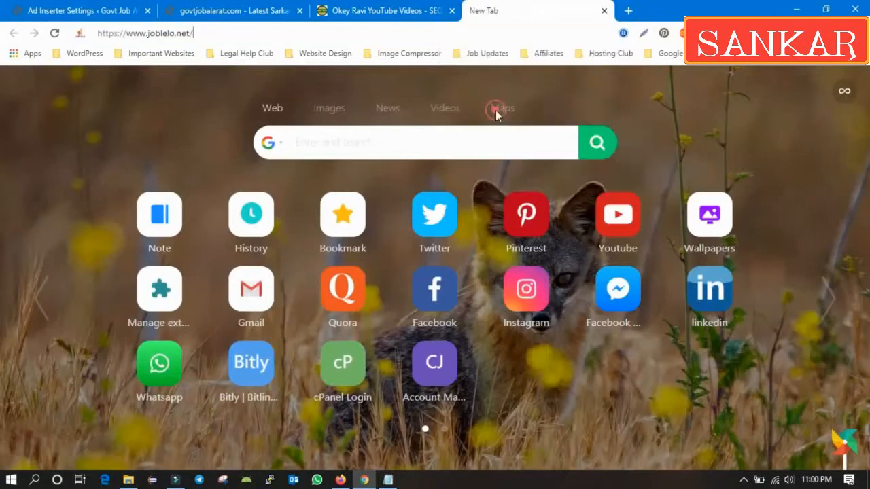
key(Return)
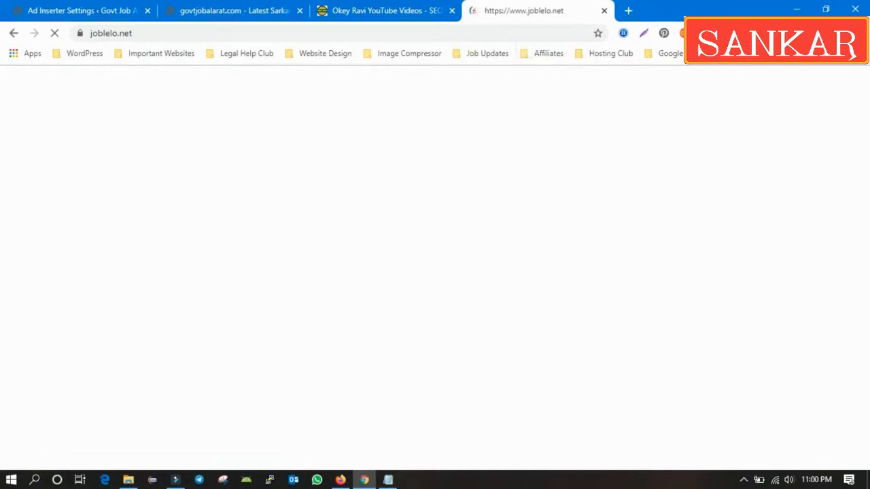
- Turn off Adblock Plus ad blocking for joblelo.net and refresh the page
click(705, 33)
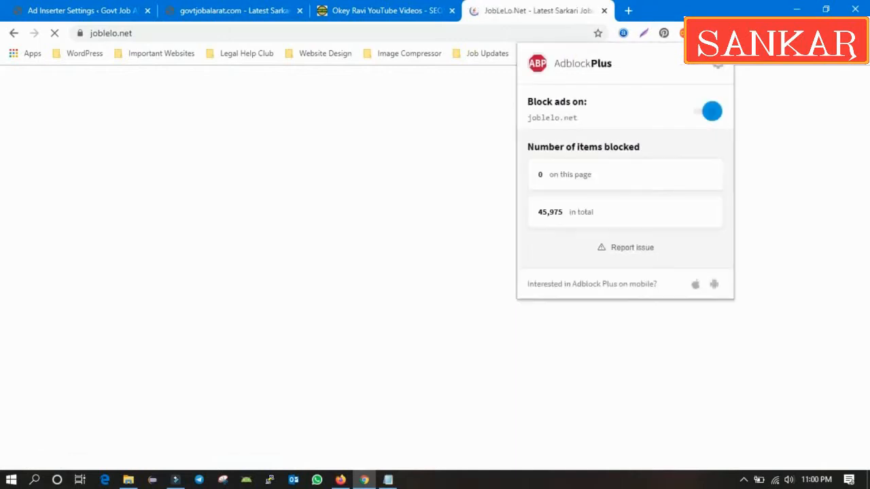
click(705, 112)
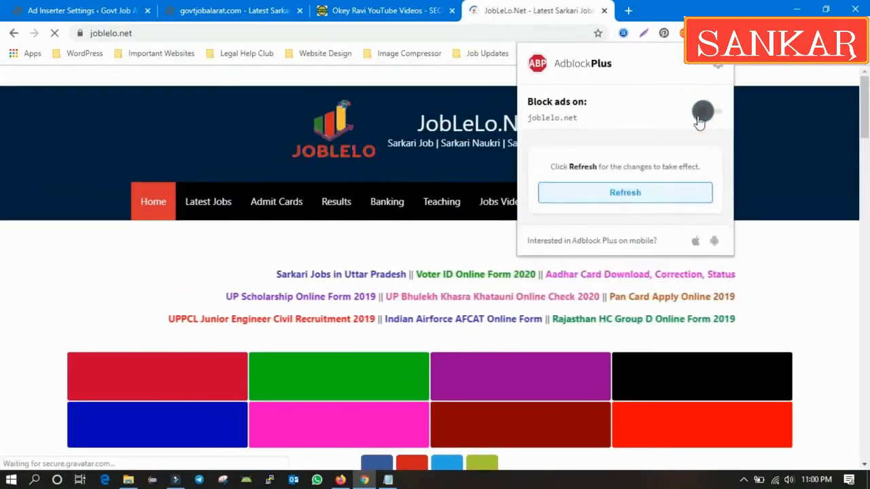
click(657, 195)
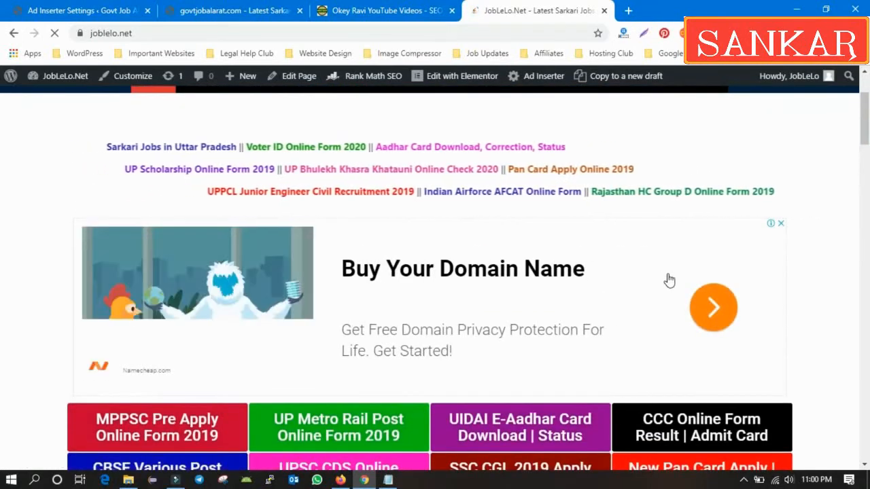
- Look through the joblelo.net homepage to examine where the display ads are placed between its sections
scroll(624, 276, down, 6)
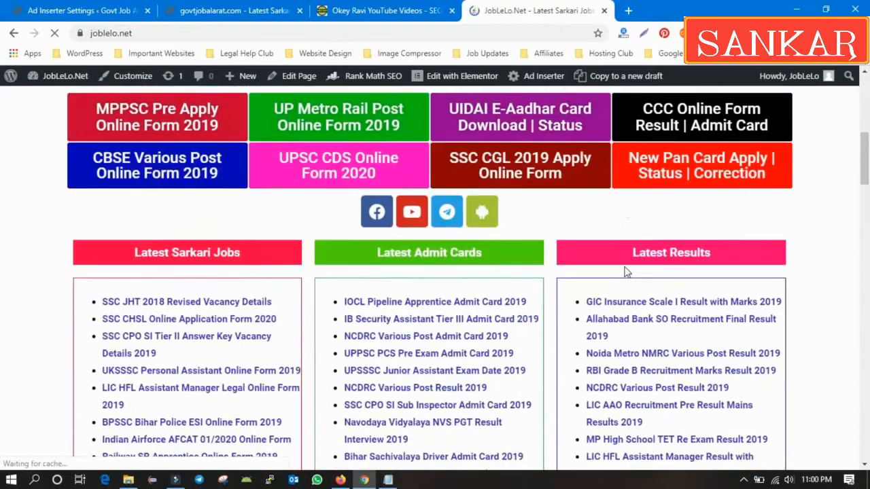
scroll(637, 251, down, 10)
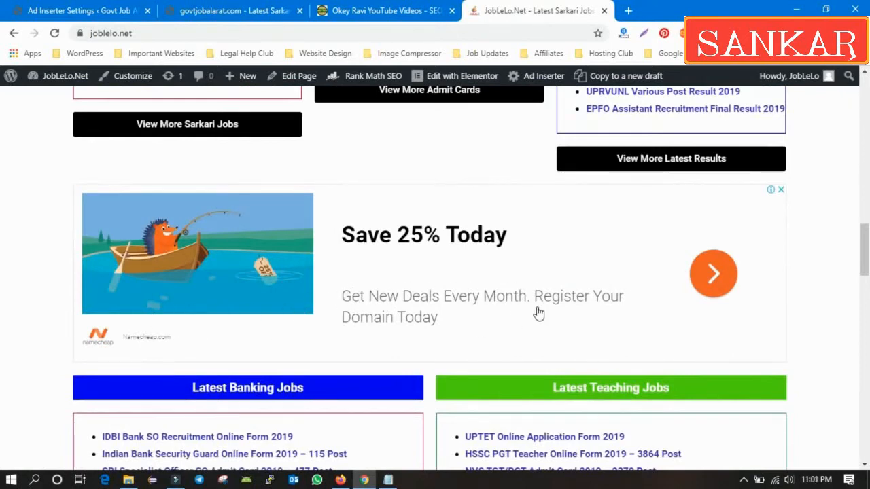
scroll(536, 313, down, 5)
scroll(537, 312, down, 10)
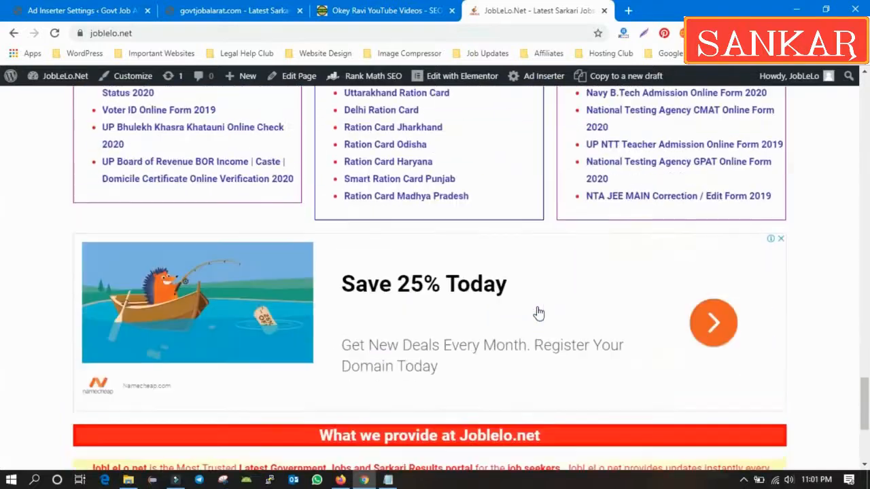
scroll(538, 313, down, 3)
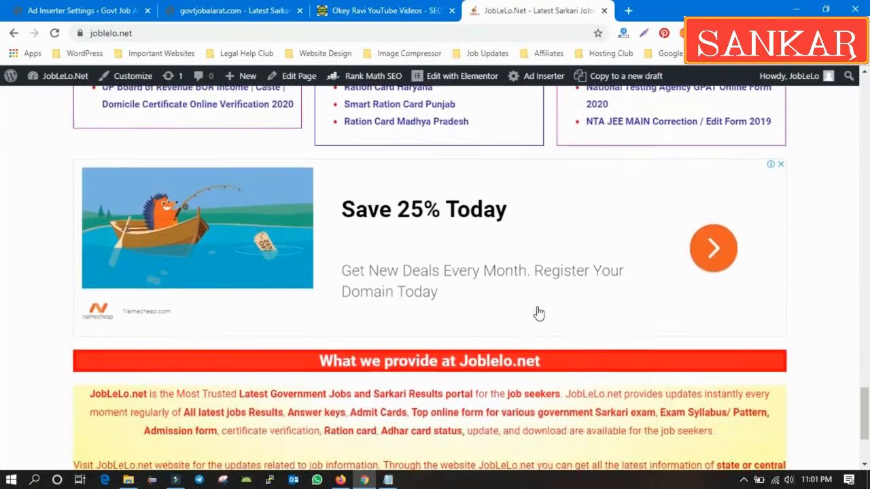
scroll(542, 309, up, 10)
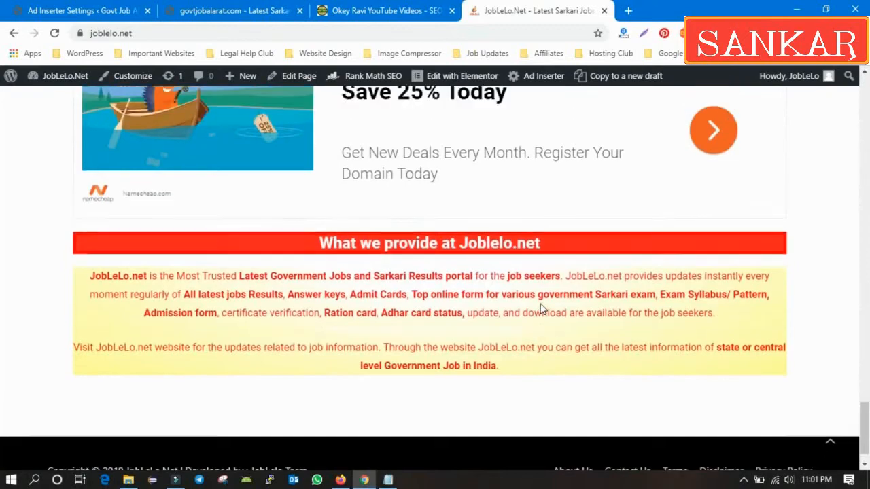
- Open the UPTET Online Application Form 2019 post on joblelo.net and examine where ads appear in its content and sidebar
scroll(403, 252, up, 5)
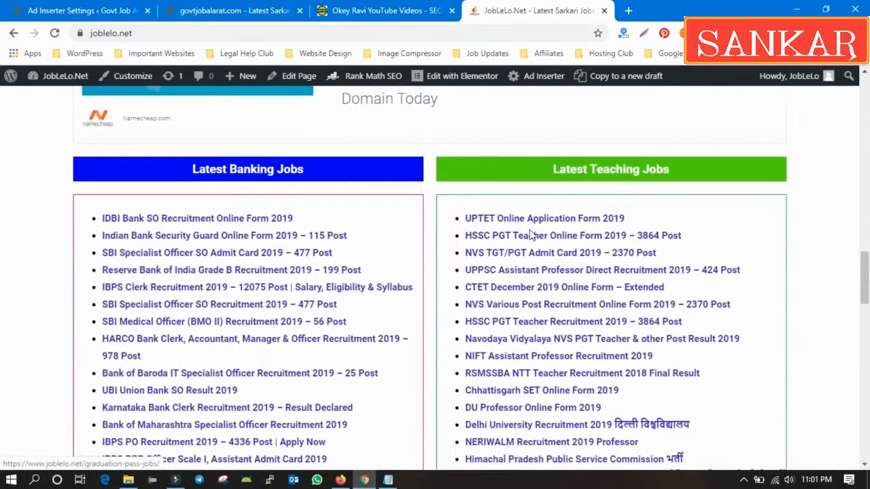
click(541, 219)
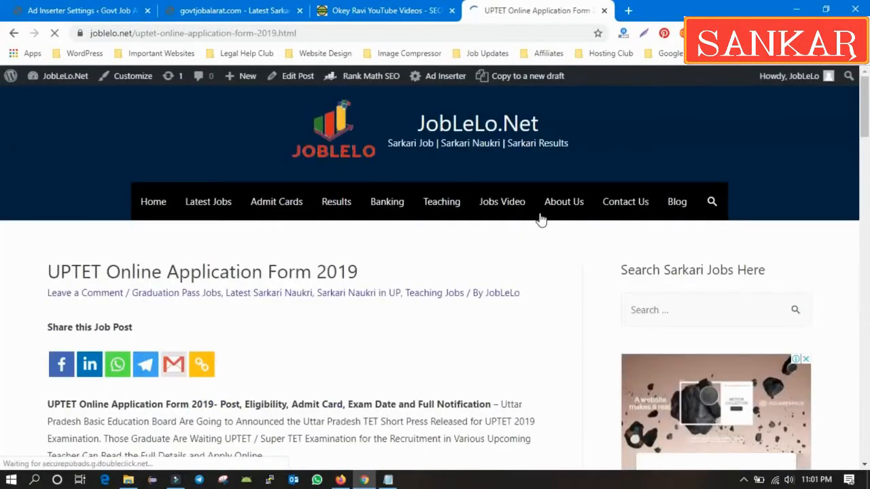
scroll(701, 260, down, 3)
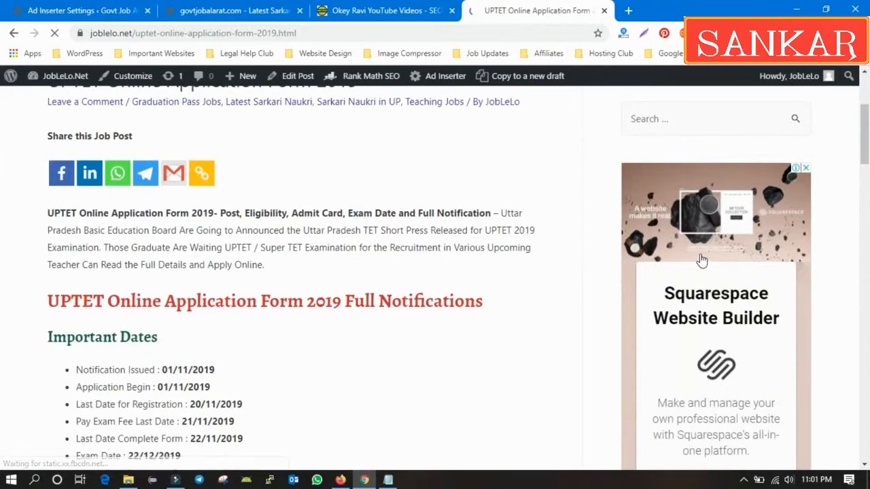
scroll(458, 280, down, 10)
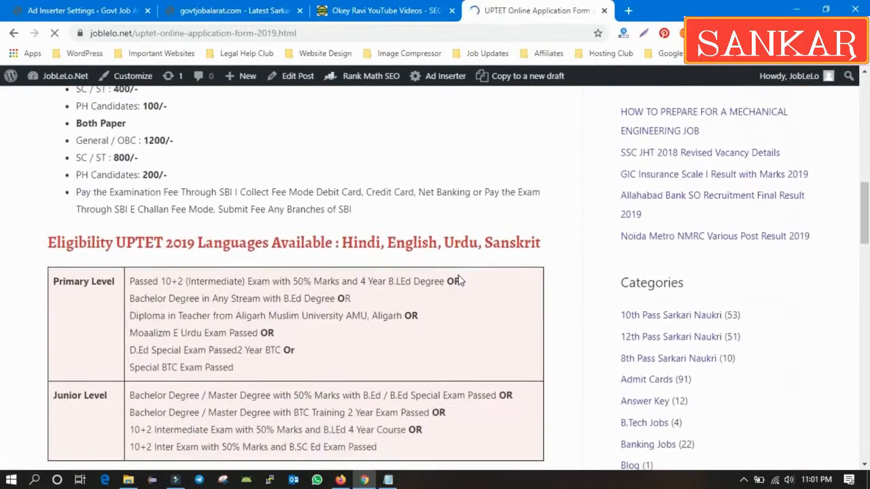
scroll(418, 271, down, 12)
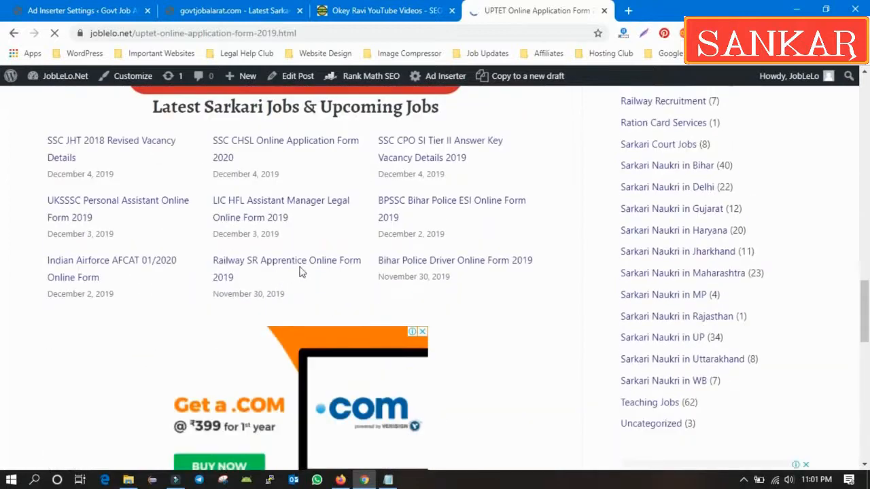
scroll(258, 231, up, 4)
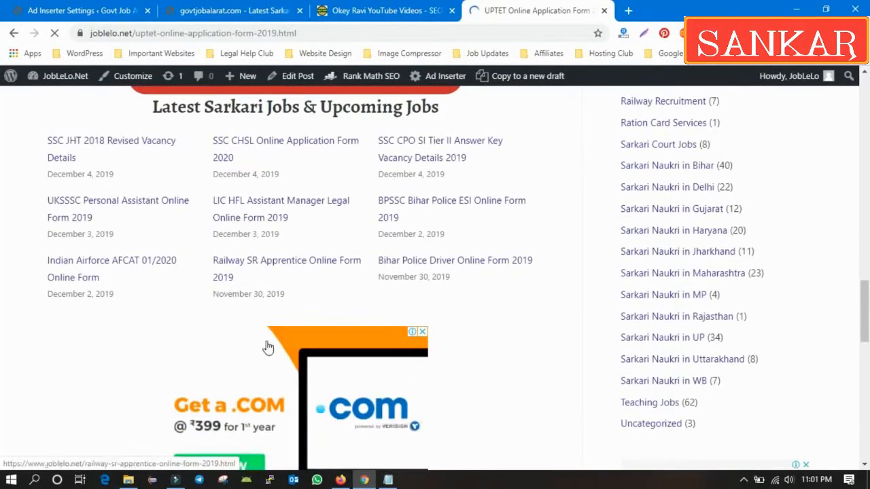
scroll(347, 344, down, 1)
scroll(354, 319, down, 5)
scroll(357, 303, up, 5)
scroll(360, 297, down, 5)
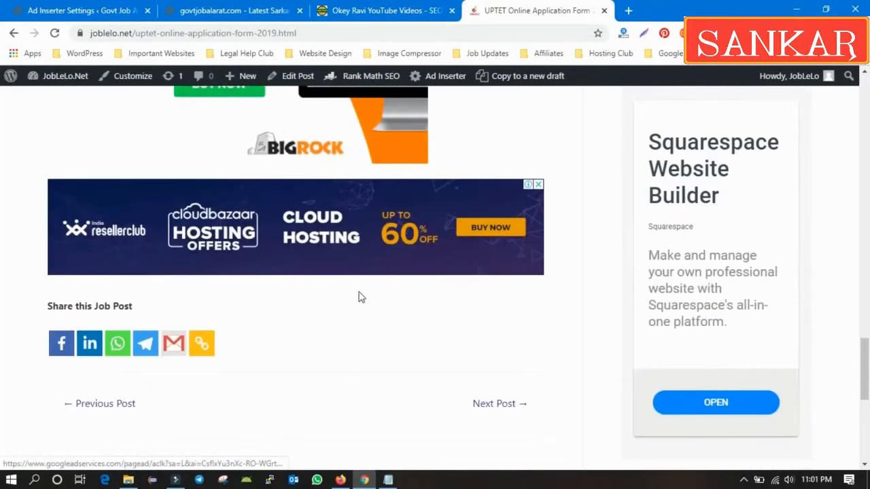
scroll(445, 313, down, 5)
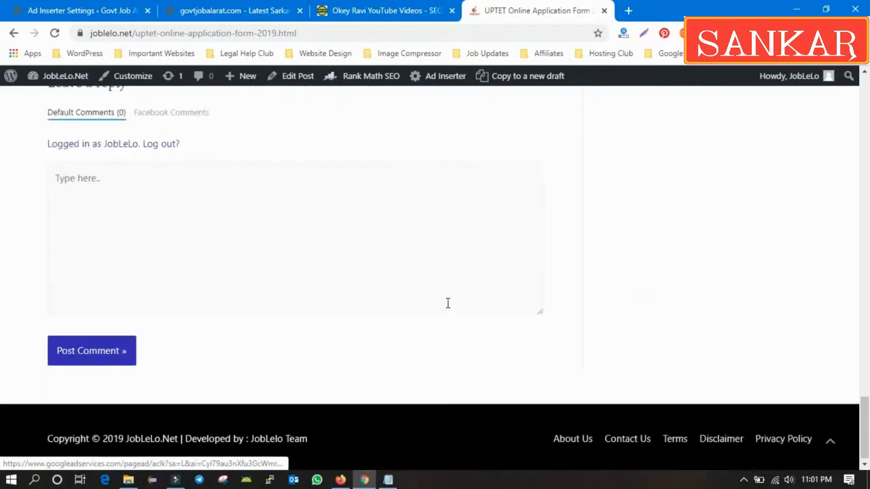
scroll(651, 301, up, 20)
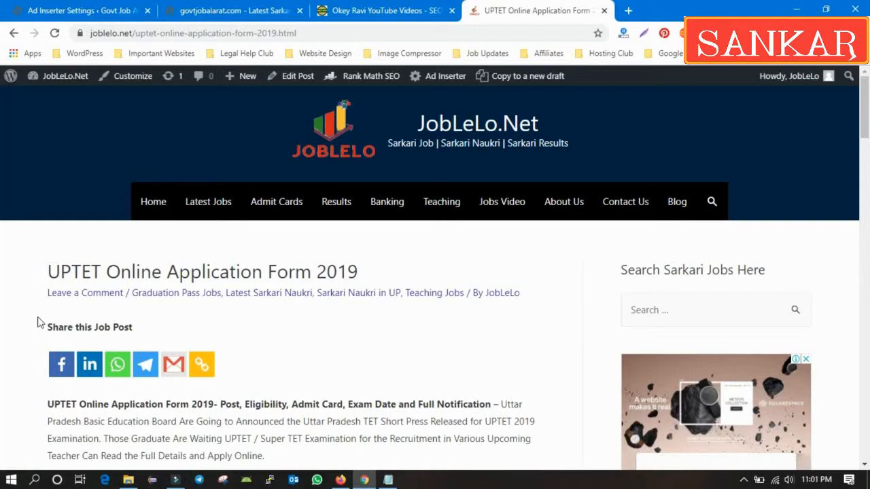
scroll(259, 329, down, 2)
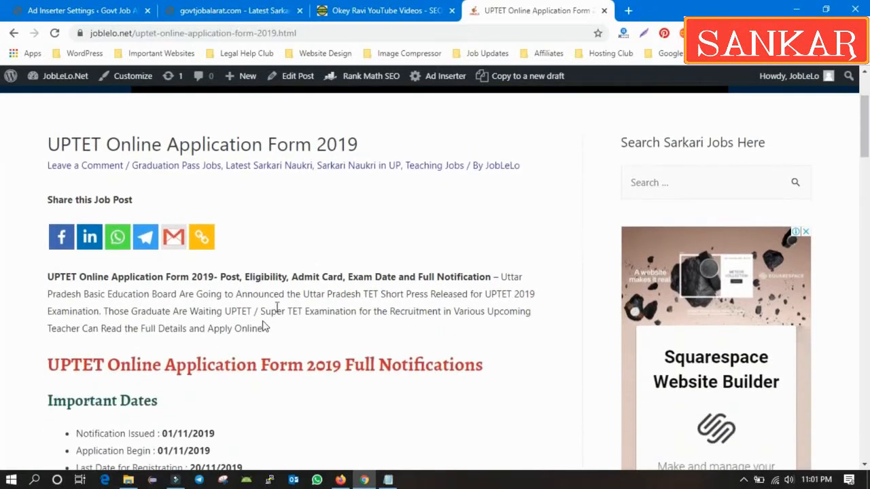
scroll(309, 343, down, 5)
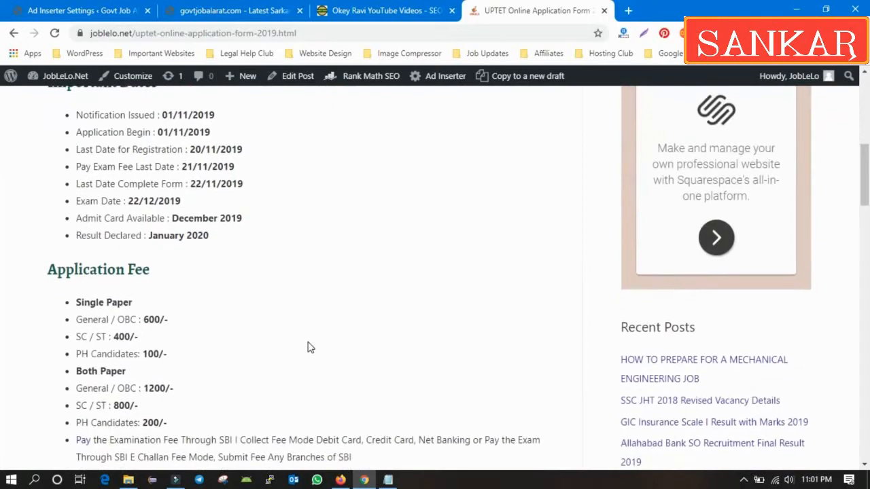
scroll(309, 347, down, 8)
scroll(307, 348, down, 15)
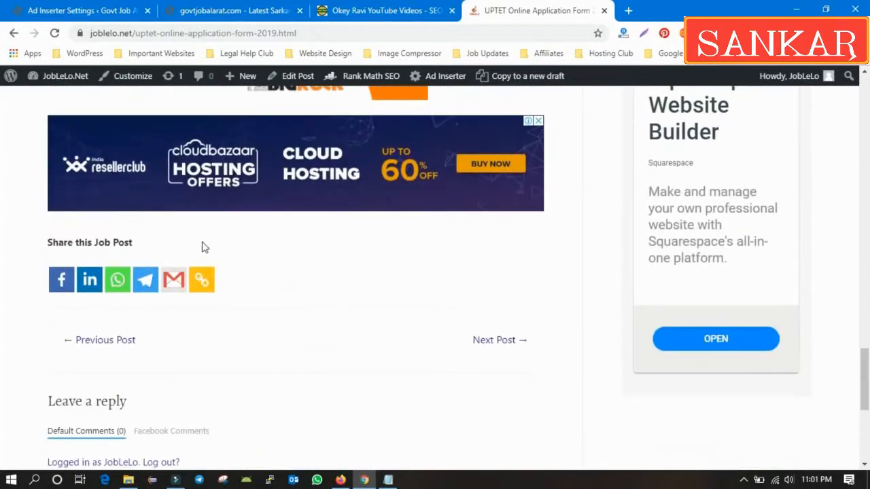
scroll(301, 343, down, 3)
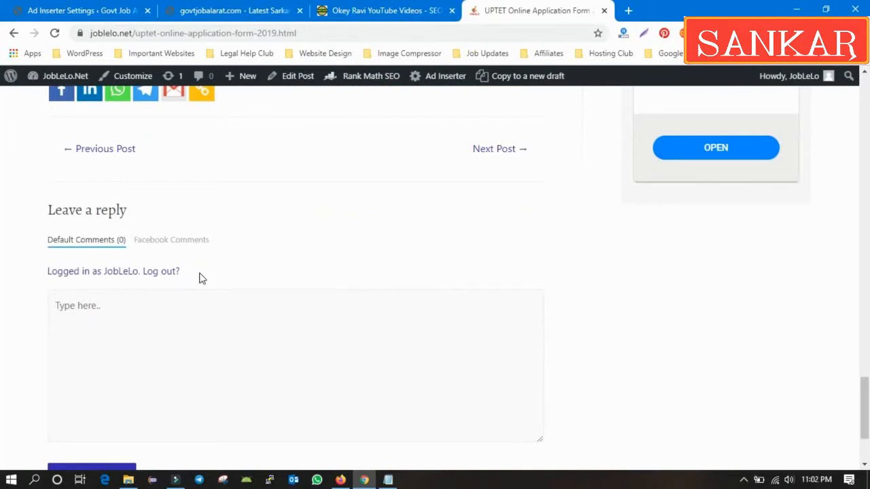
- Switch to Firefox, name the AdSense display ad unit "Display Ad responsive" and create it with the Responsive size
click(342, 481)
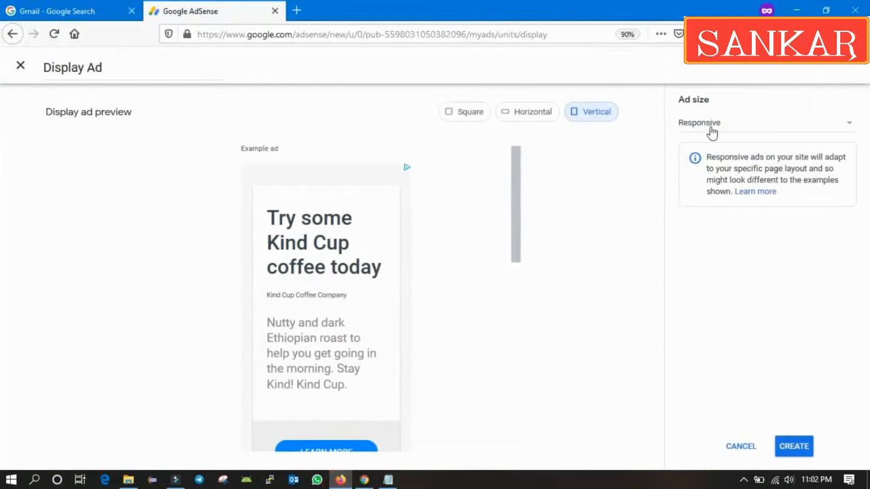
click(128, 67)
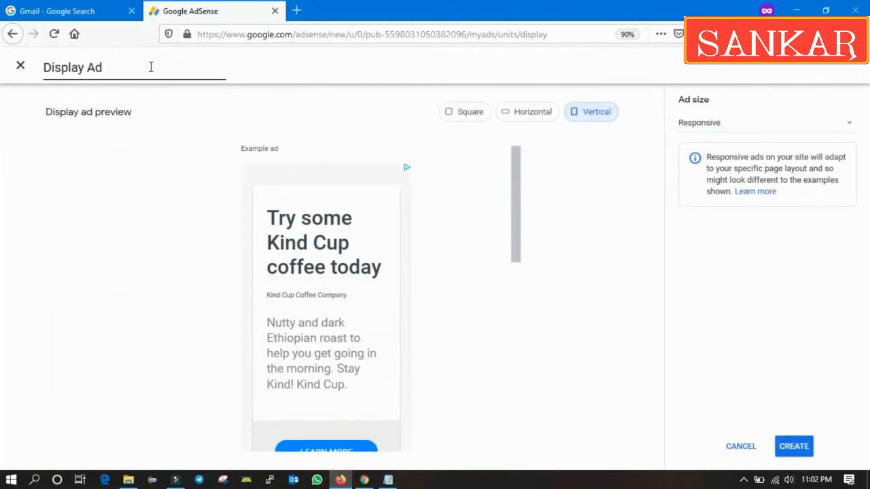
text(onsive)
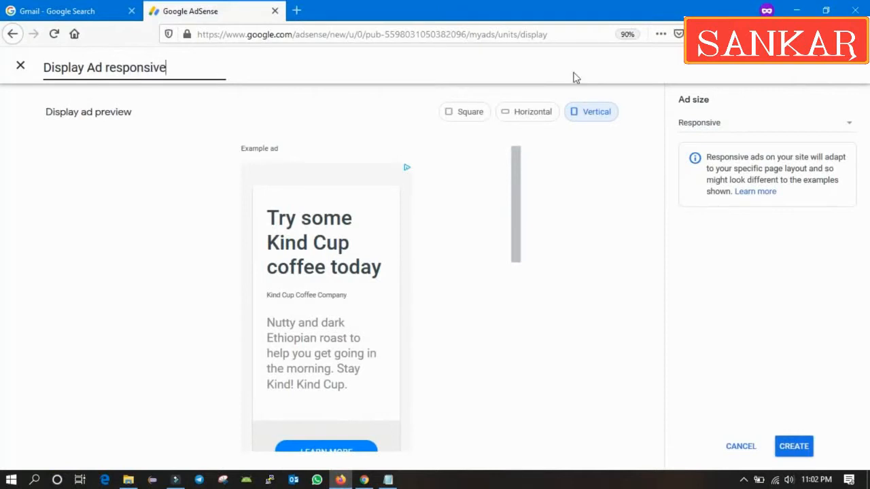
click(799, 452)
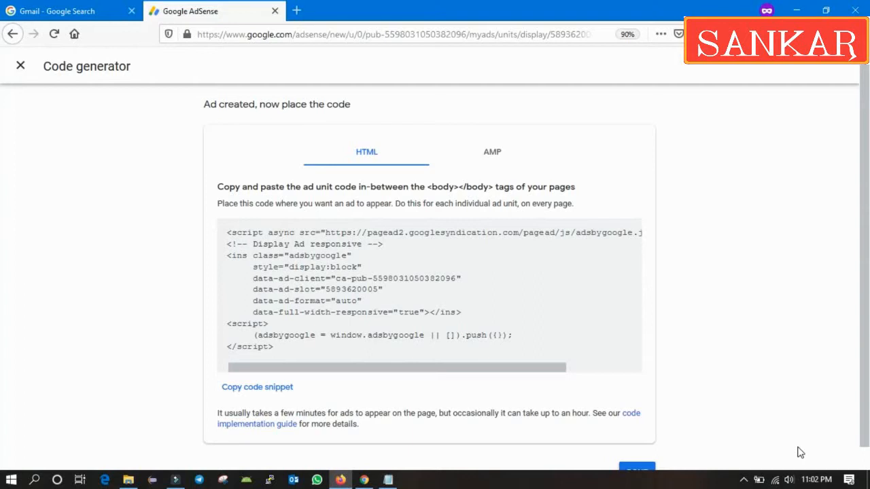
- Copy the HTML code snippet of the new display ad unit and finish the code generator
scroll(421, 367, down, 1)
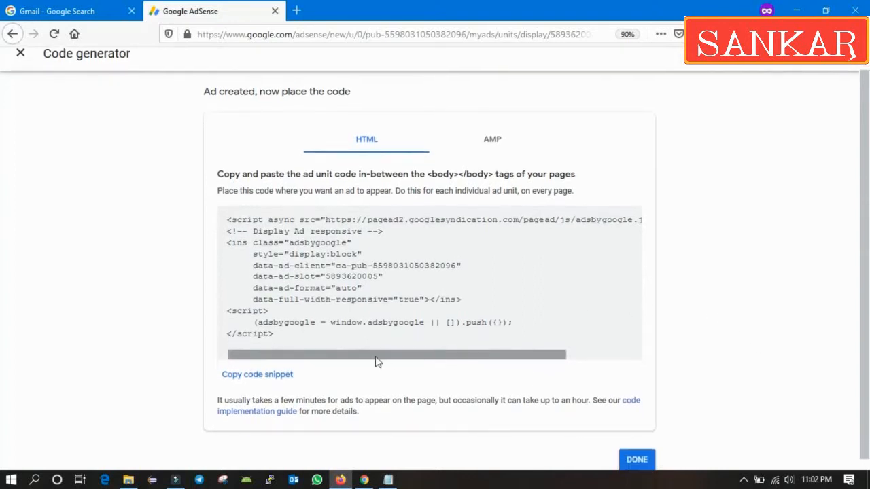
click(264, 377)
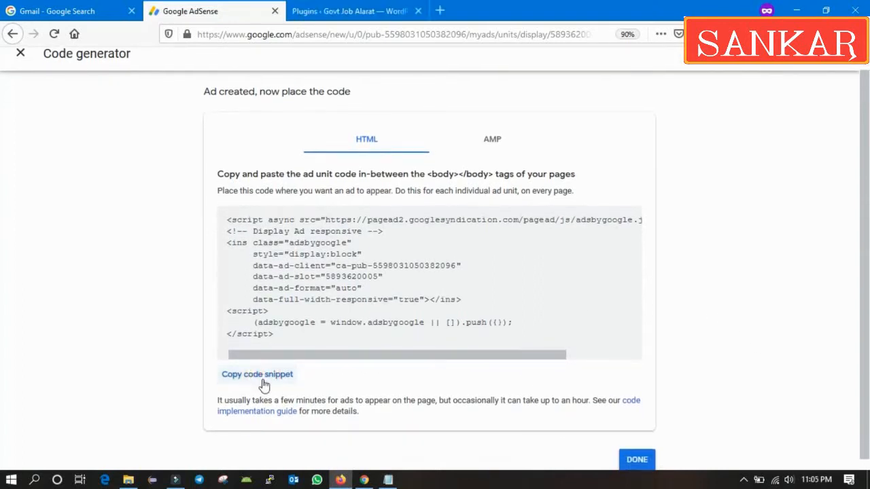
click(348, 264)
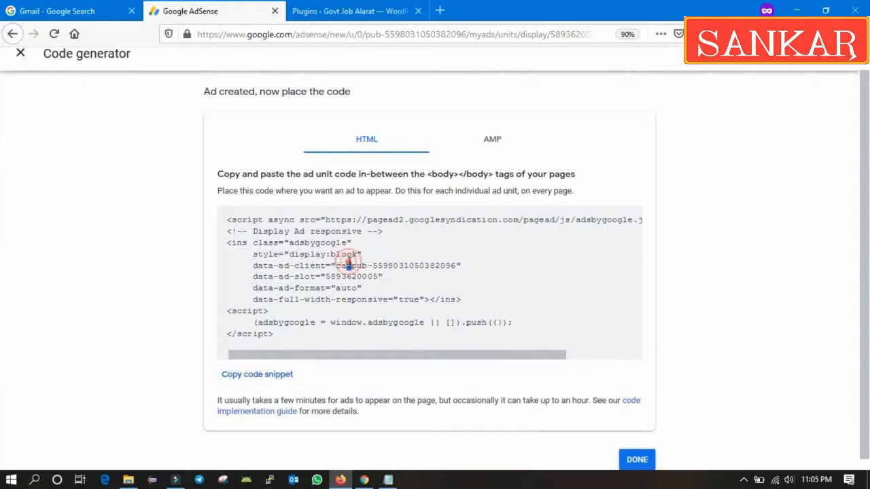
click(253, 382)
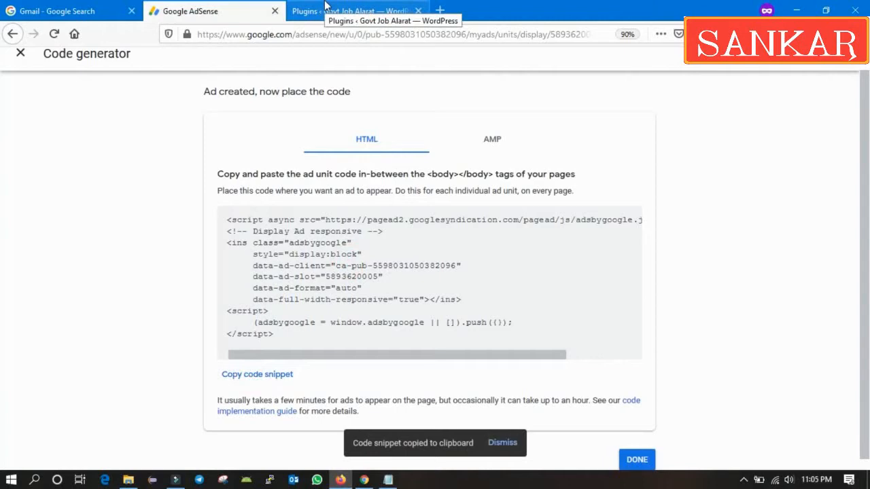
click(636, 459)
- Open the Ad Inserter settings on the Govt Job Alarat site and paste the ad unit code into Block 1
click(393, 11)
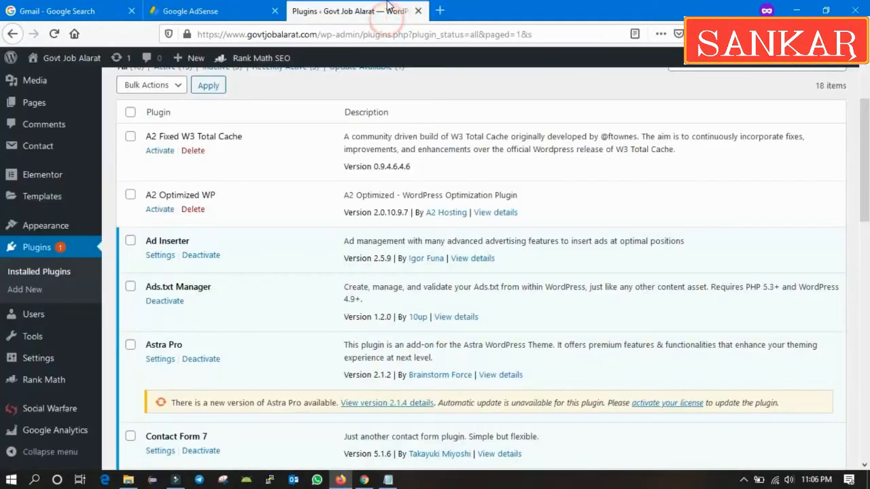
mouse_move(46, 359)
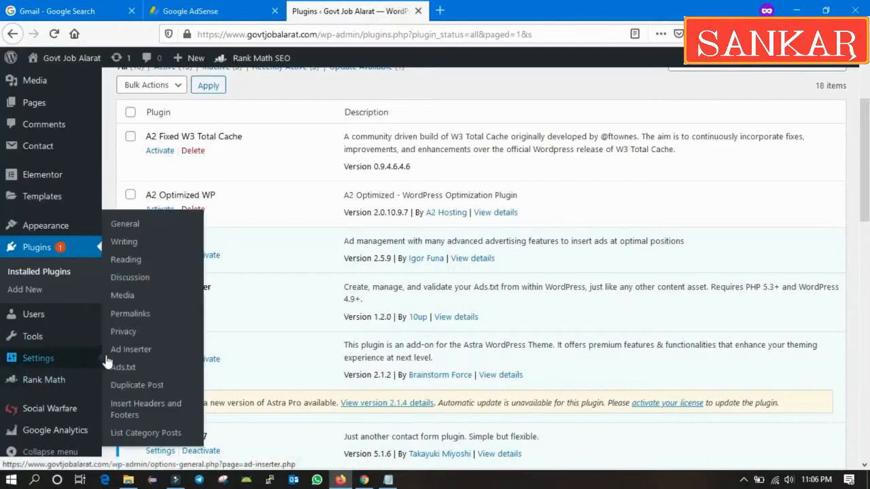
click(133, 349)
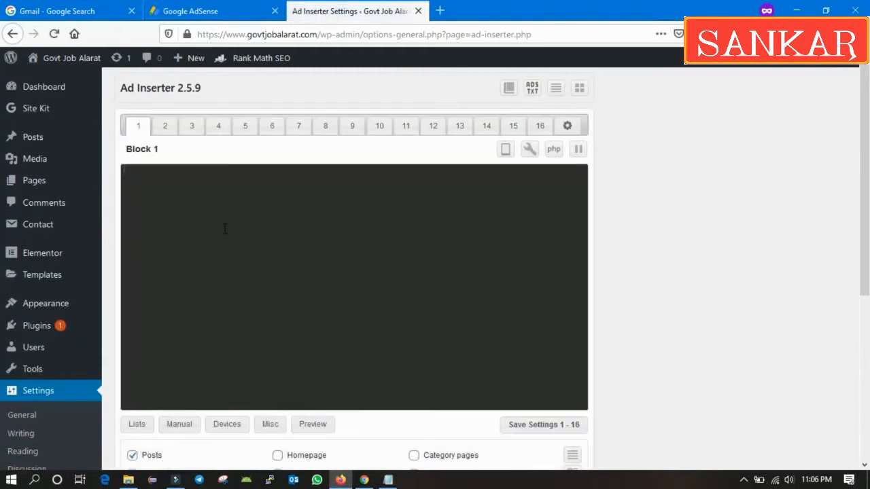
right_click(164, 198)
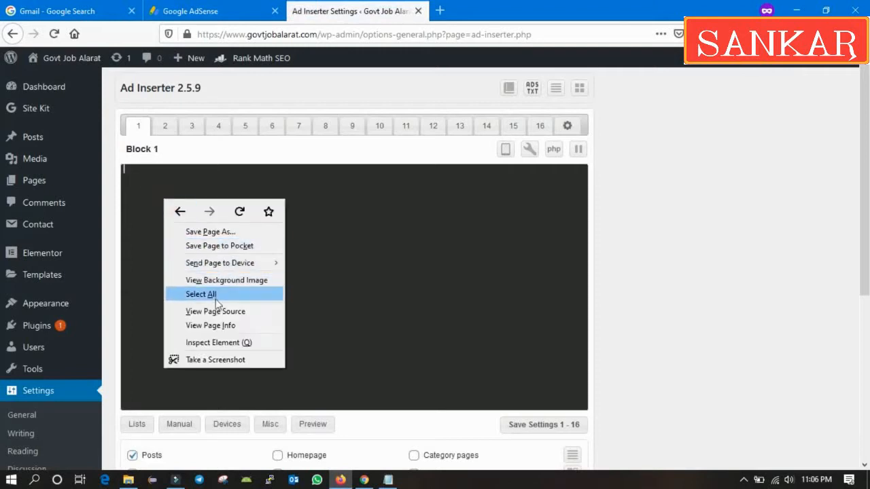
click(153, 201)
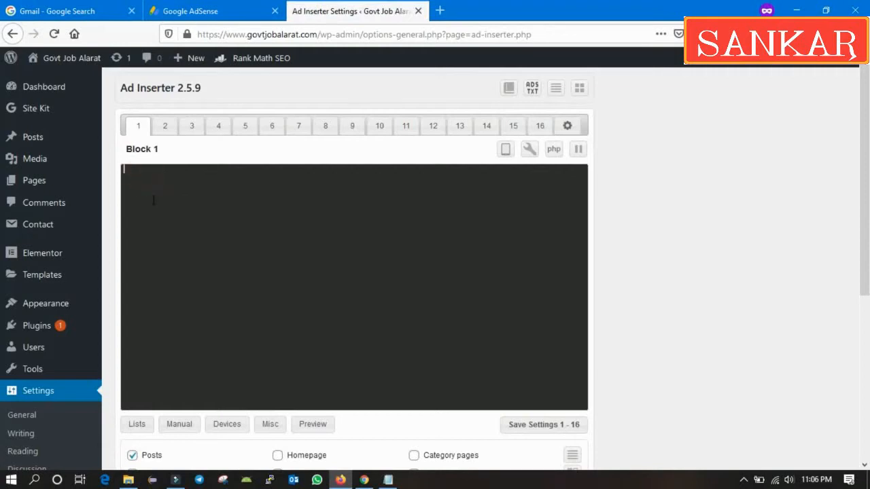
key(ctrl+v)
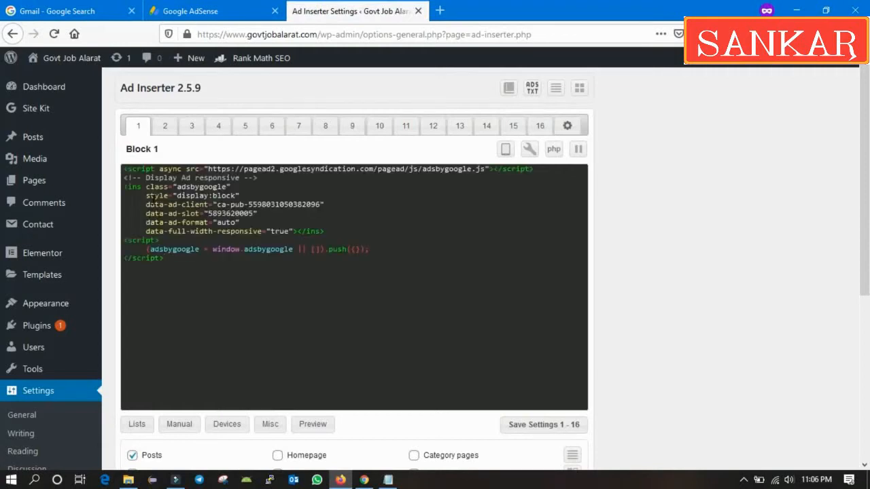
- Paste the same ad unit code into Block 2 and Block 3 of Ad Inserter
click(165, 125)
click(163, 187)
key(ctrl+v)
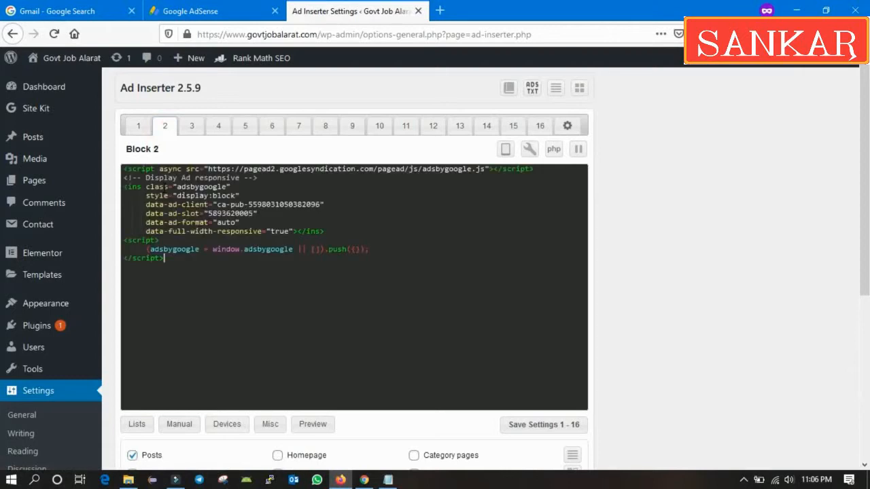
click(190, 125)
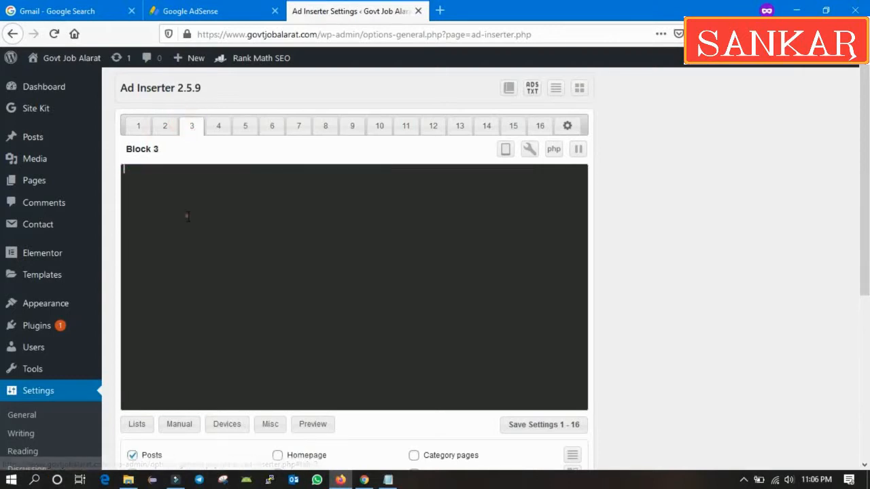
click(187, 216)
key(ctrl+v)
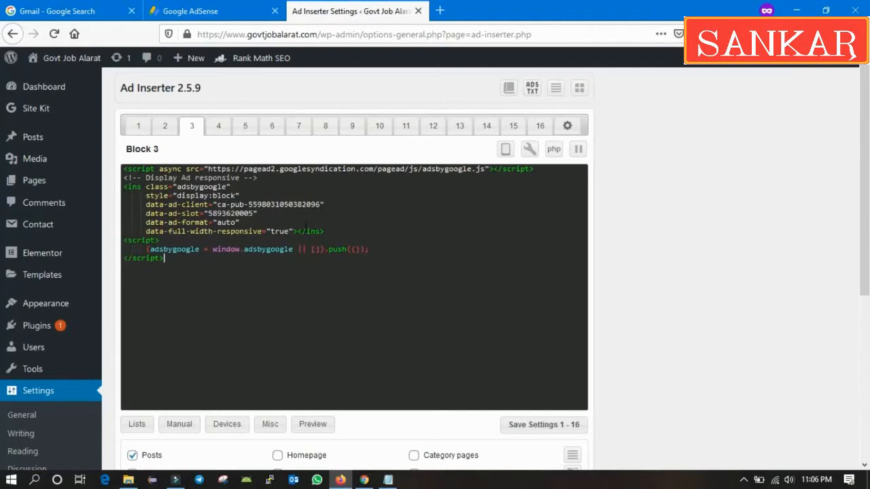
- Set Ad Inserter Block 1 to the Before post insertion with Center alignment
scroll(306, 226, down, 3)
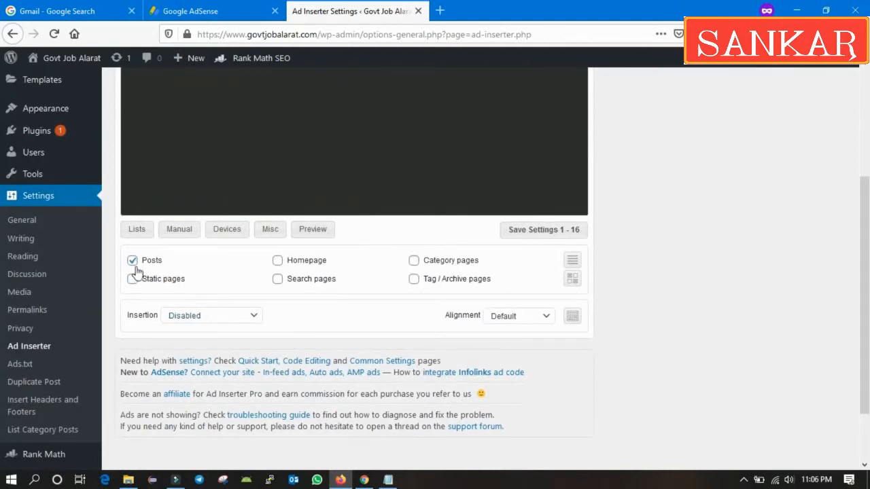
scroll(353, 327, up, 3)
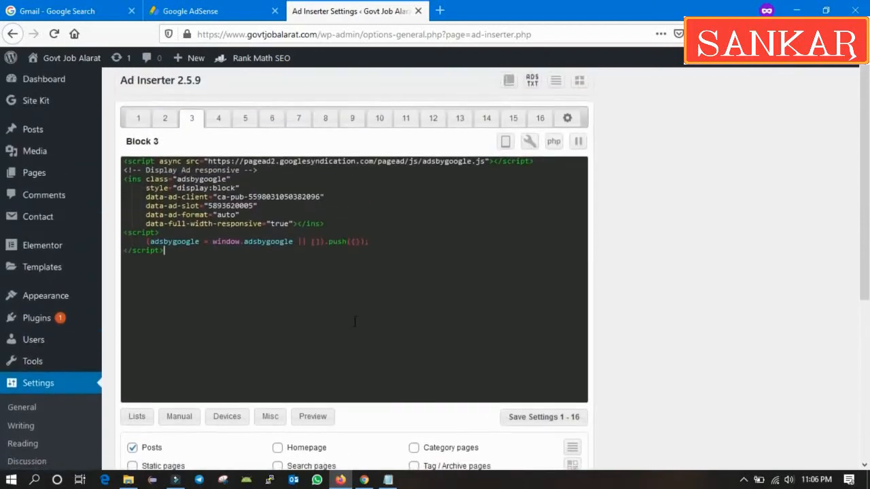
scroll(353, 322, down, 1)
scroll(354, 322, up, 2)
click(145, 129)
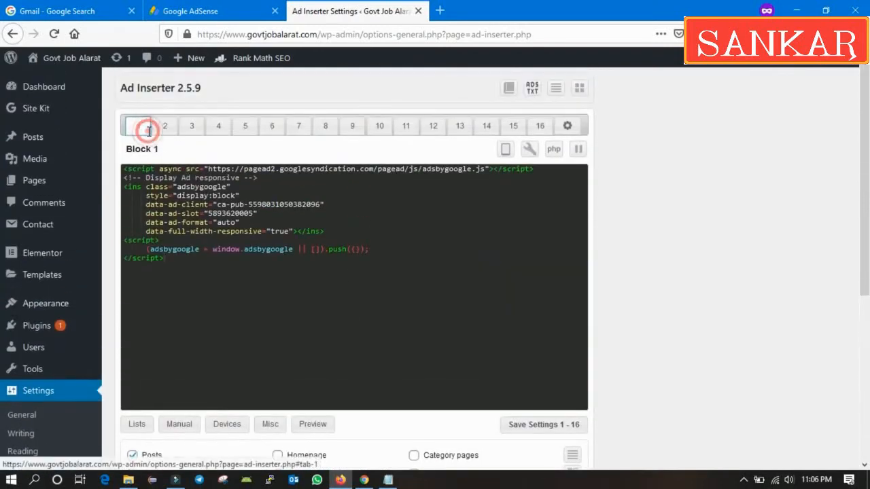
scroll(200, 217, down, 4)
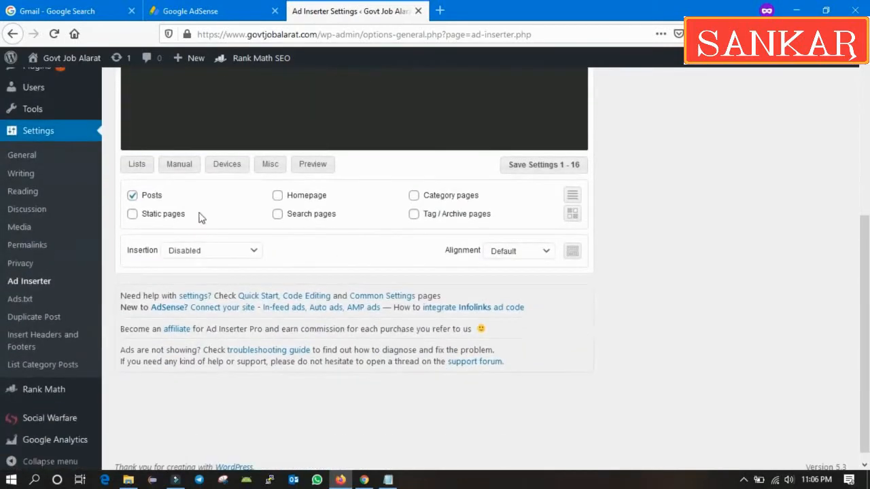
click(229, 251)
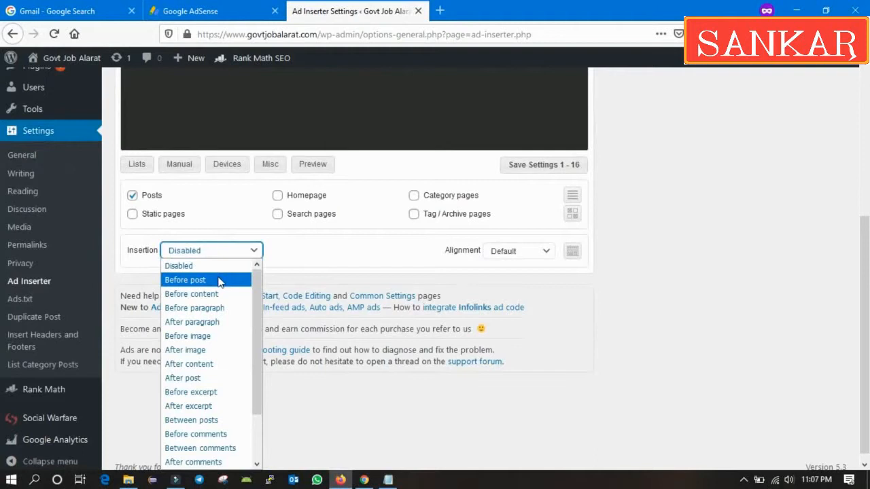
click(219, 281)
click(520, 253)
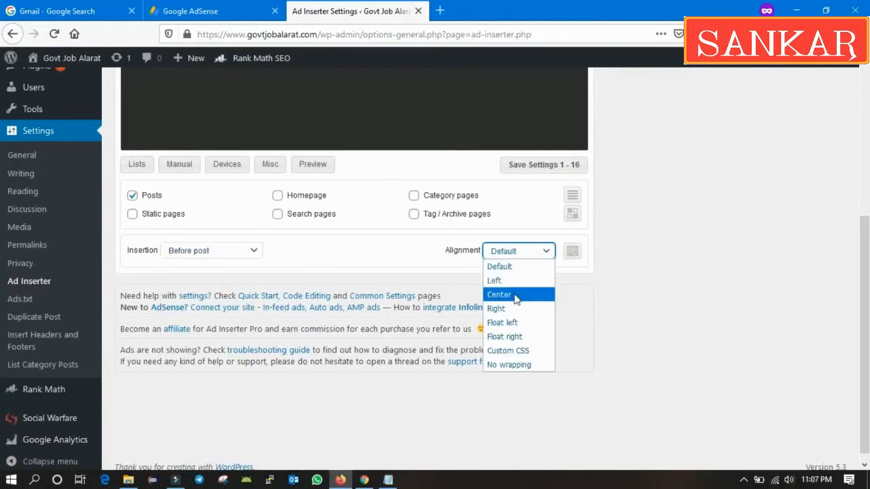
click(515, 294)
- Set Ad Inserter Block 2 to insert after paragraph 5 with Center alignment
scroll(193, 214, up, 4)
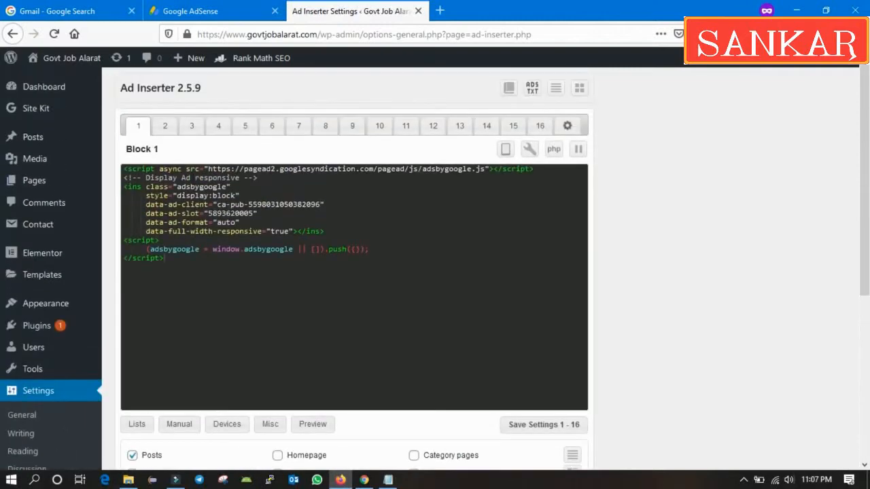
click(168, 129)
scroll(220, 229, down, 2)
scroll(220, 229, down, 2)
click(221, 248)
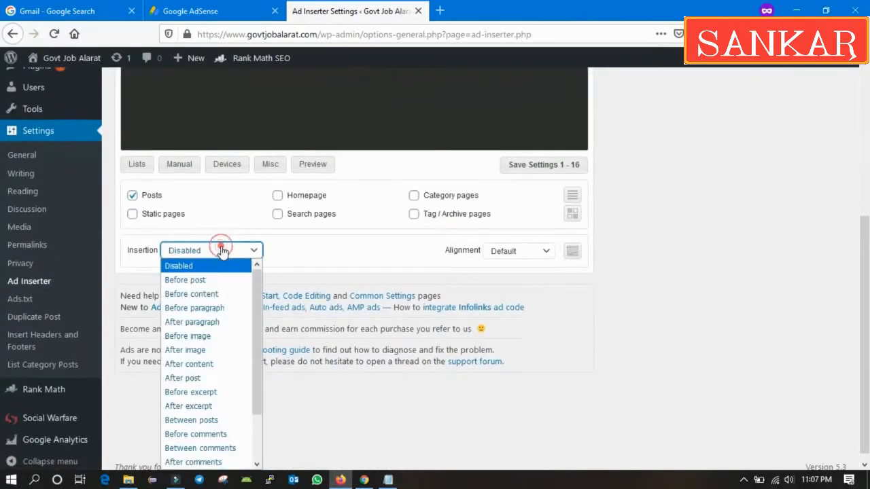
click(221, 323)
double_click(300, 255)
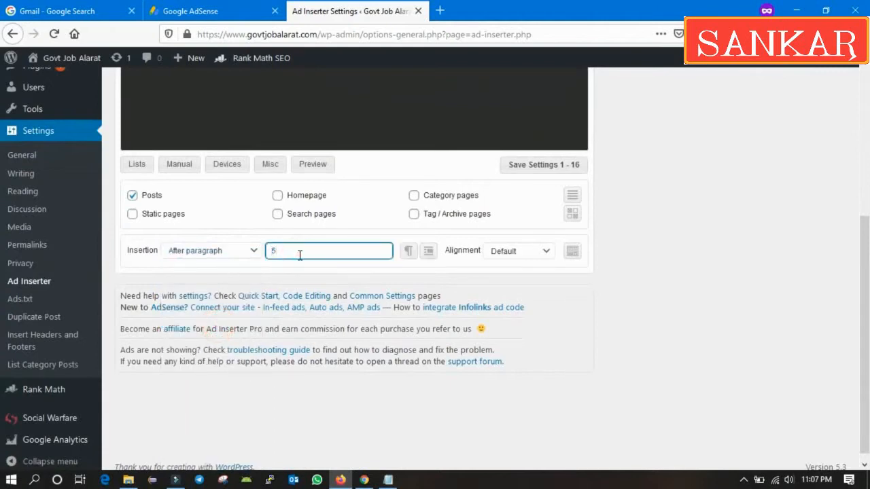
click(523, 253)
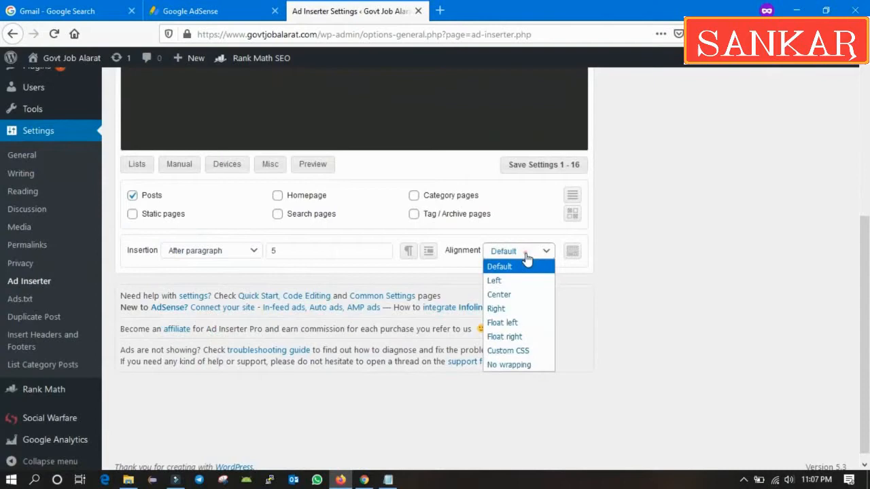
click(516, 296)
- Set the insertion of Ad Inserter Block 3 to After paragraph 10
scroll(515, 296, up, 4)
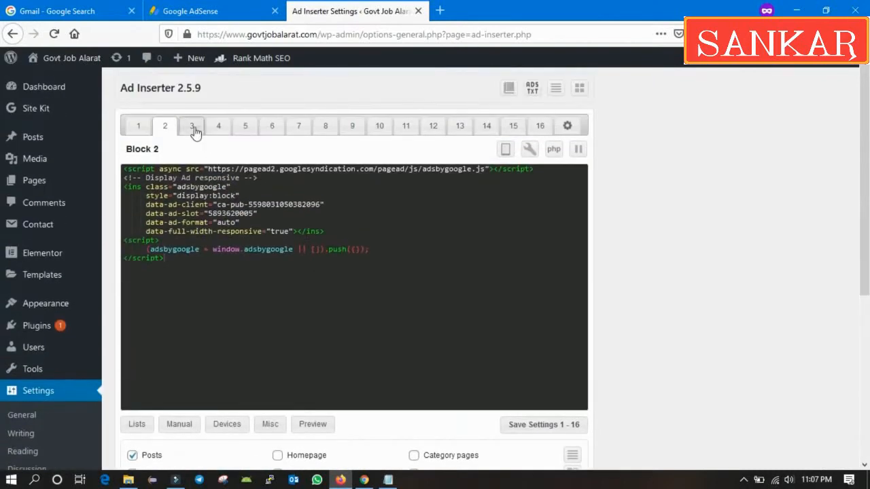
click(194, 127)
scroll(271, 231, down, 3)
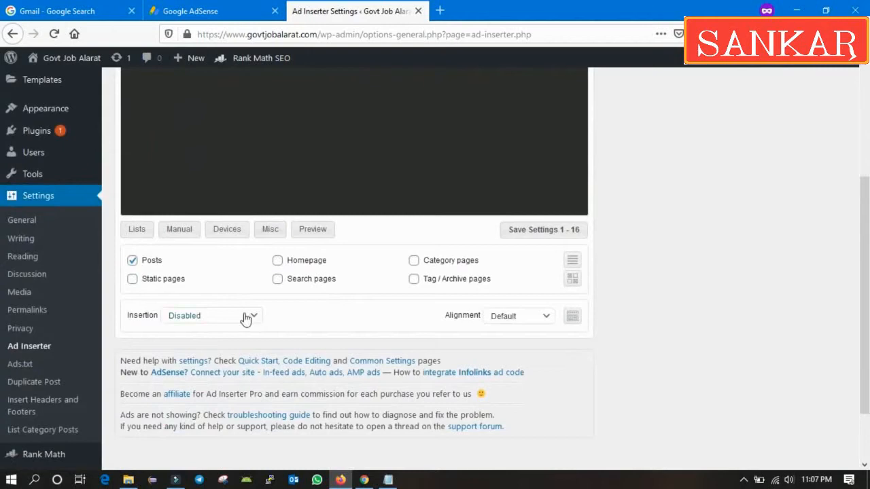
scroll(245, 320, up, 3)
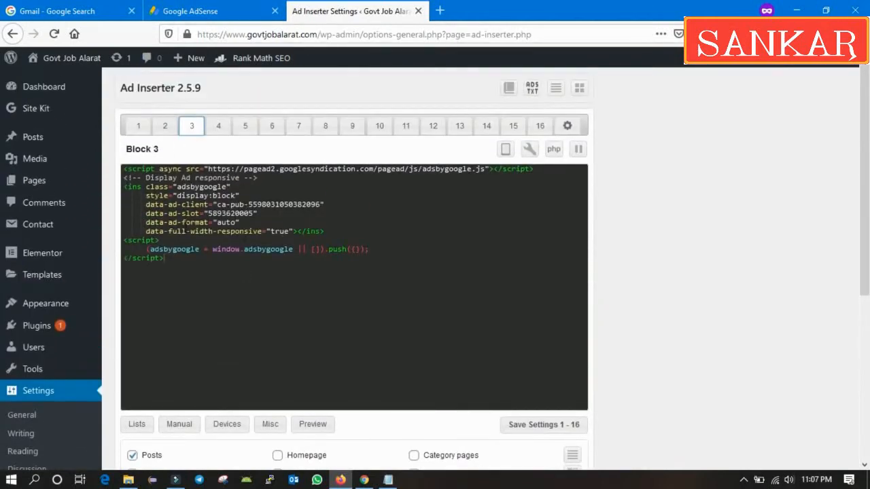
scroll(233, 242, down, 3)
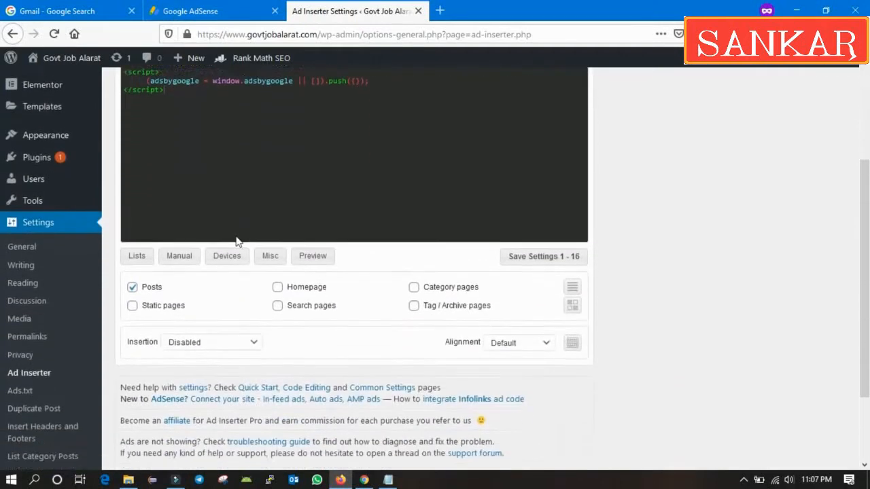
click(201, 317)
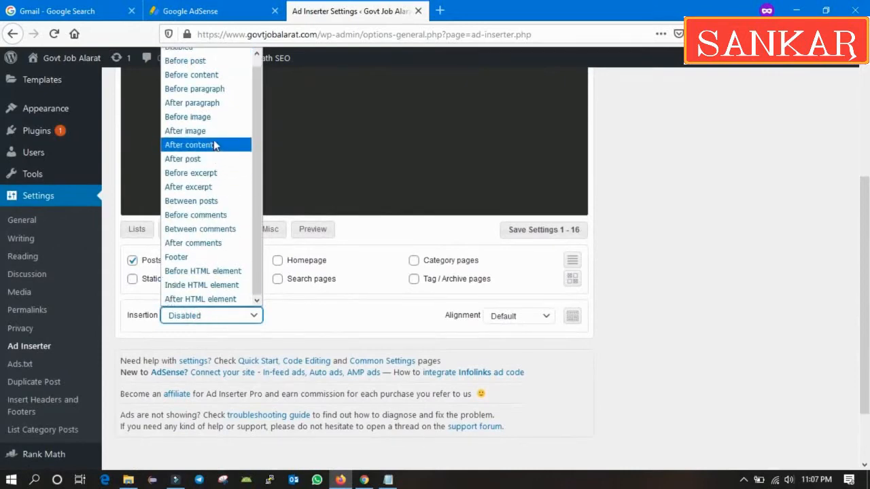
scroll(214, 168, up, 1)
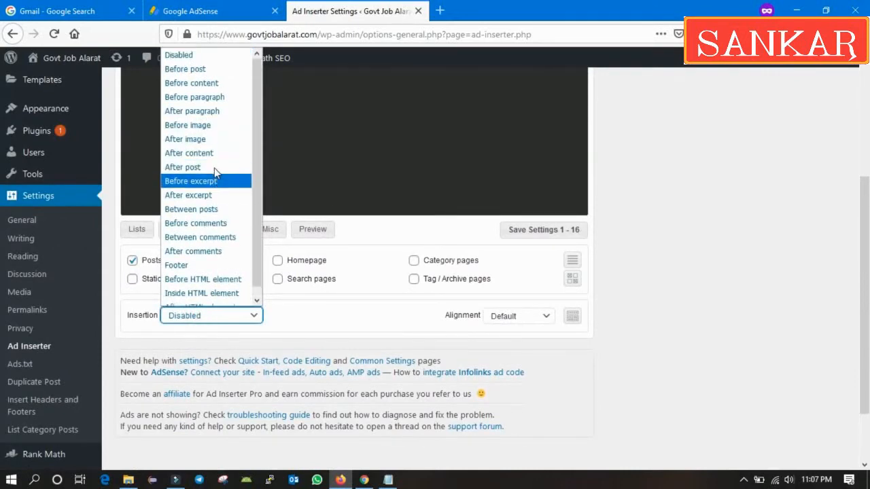
click(210, 119)
double_click(292, 314)
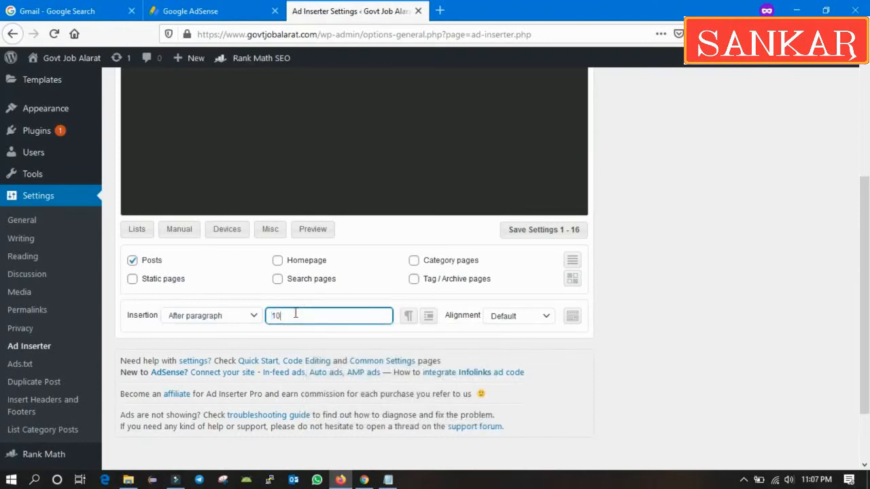
- Paste the copied Display Ad responsive code into Ad Inserter Block 4
scroll(296, 314, up, 3)
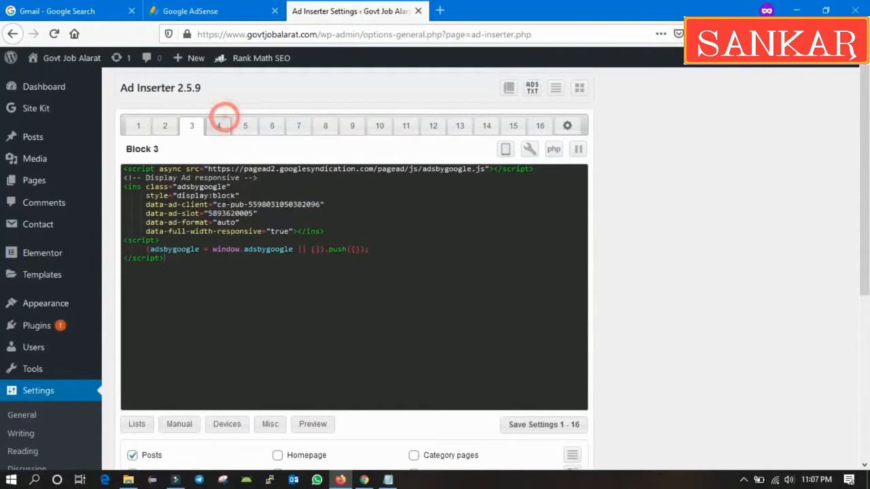
click(219, 128)
right_click(216, 205)
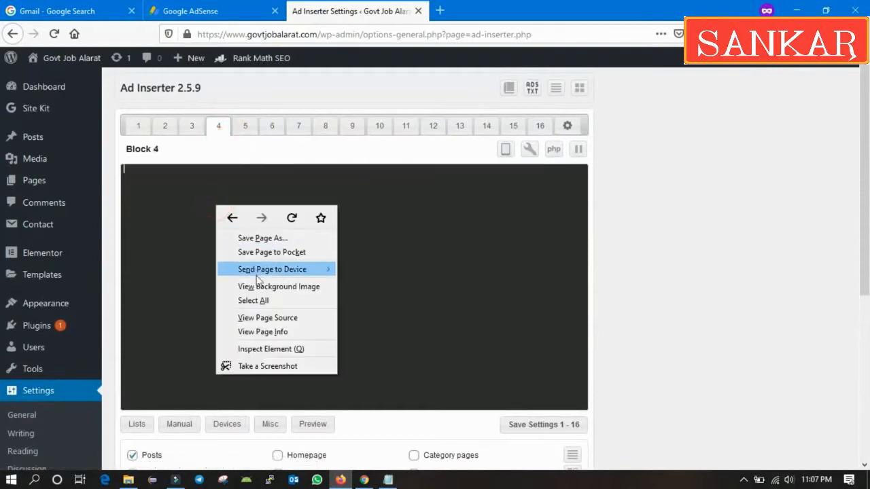
click(163, 210)
key(ctrl+v)
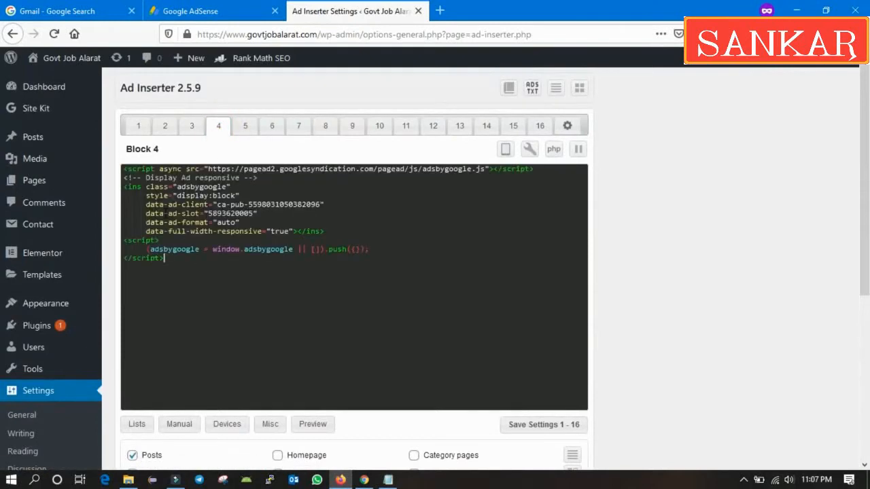
scroll(353, 286, down, 1)
scroll(136, 204, up, 1)
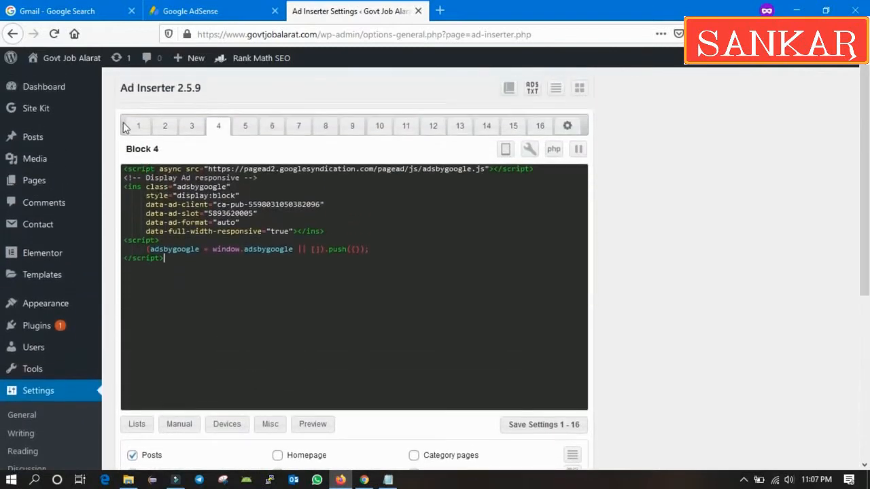
click(132, 127)
scroll(214, 326, down, 3)
click(216, 316)
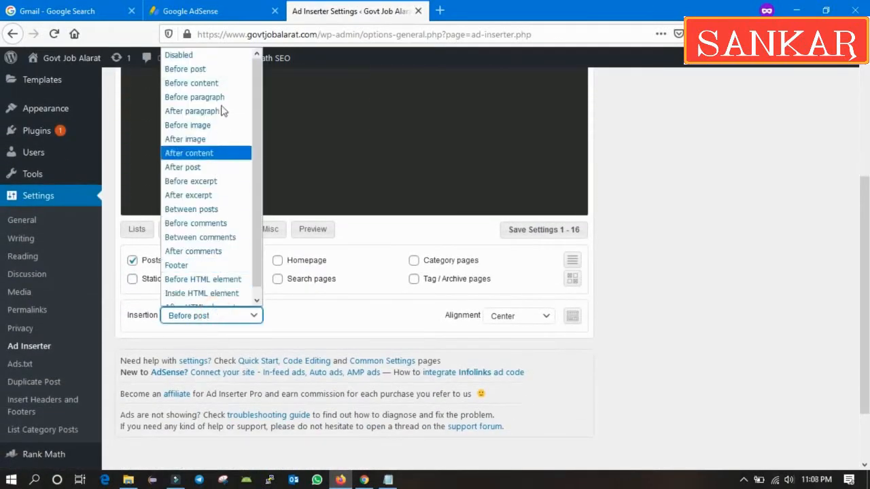
click(323, 319)
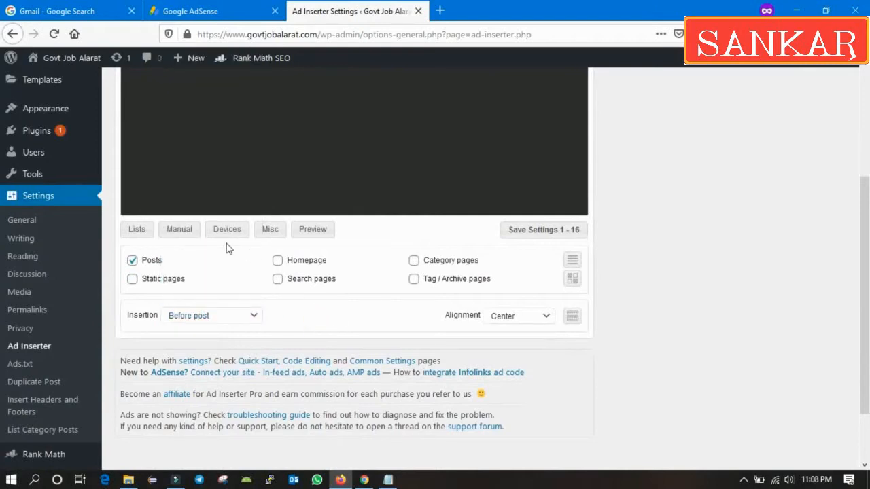
- Set Ad Inserter Block 4 to the After post insertion with Center alignment
scroll(228, 244, up, 3)
click(219, 126)
scroll(231, 241, down, 4)
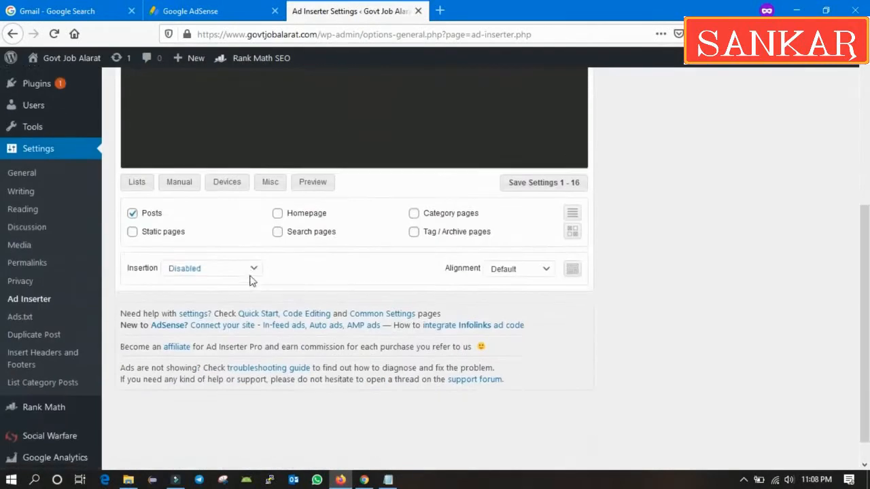
click(225, 251)
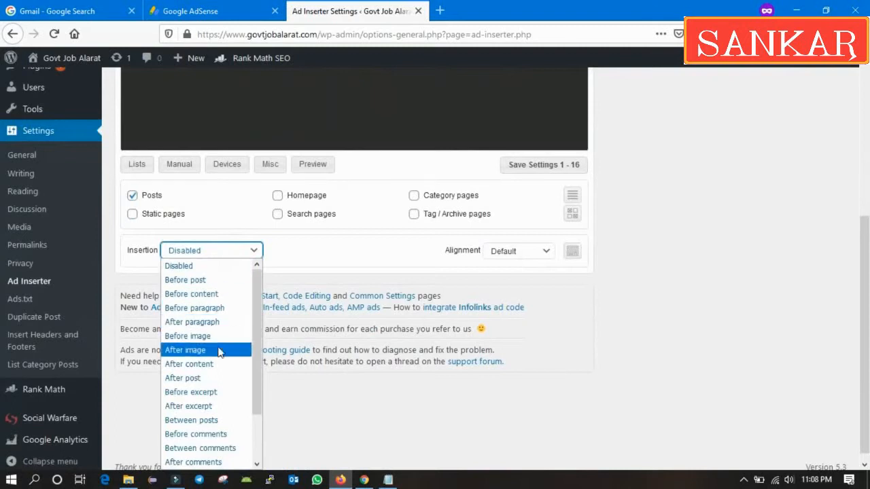
click(204, 379)
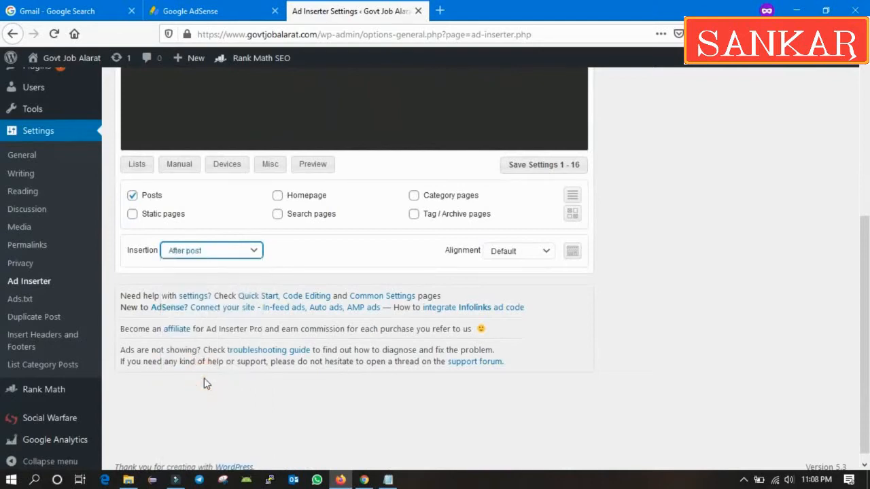
click(533, 252)
click(514, 295)
- Set the alignment of Ad Inserter Block 3 to Center and save the settings for blocks 1 - 16
scroll(451, 301, up, 3)
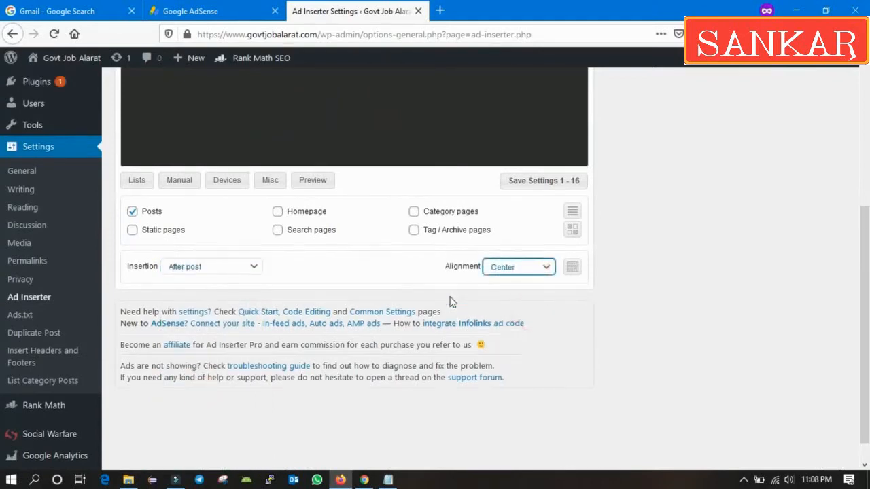
scroll(189, 99, up, 2)
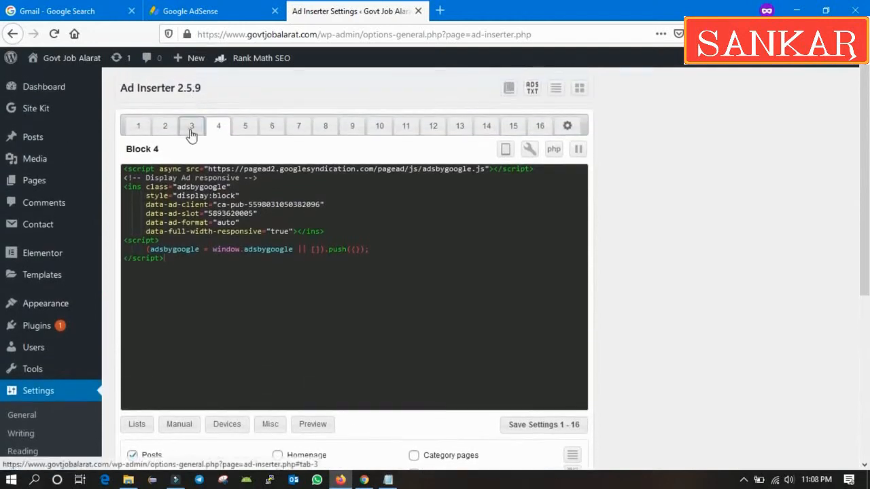
click(193, 129)
scroll(402, 256, down, 5)
click(509, 242)
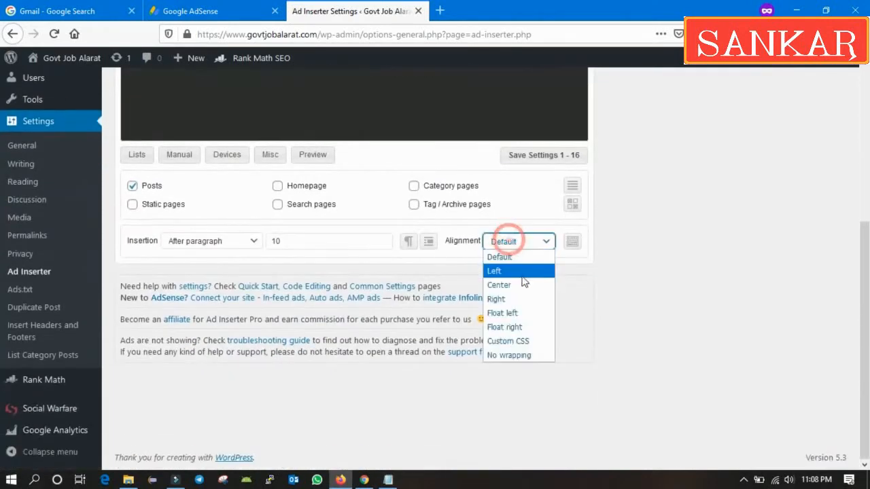
click(515, 284)
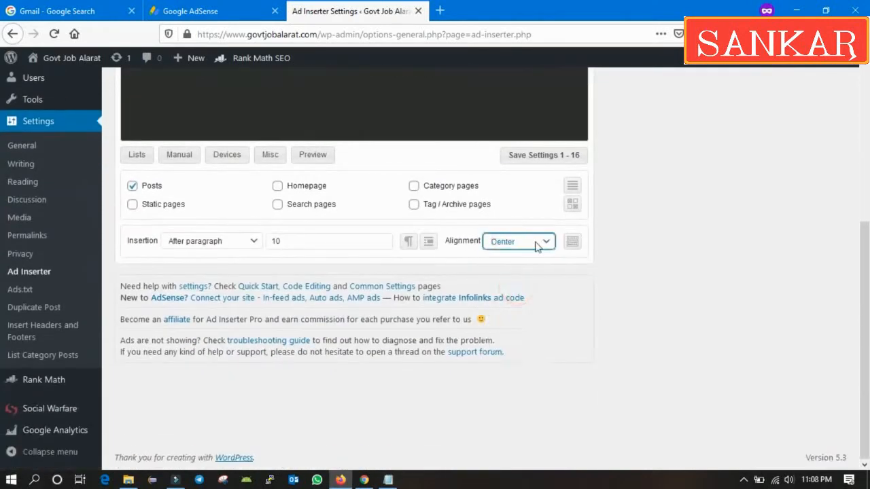
click(548, 158)
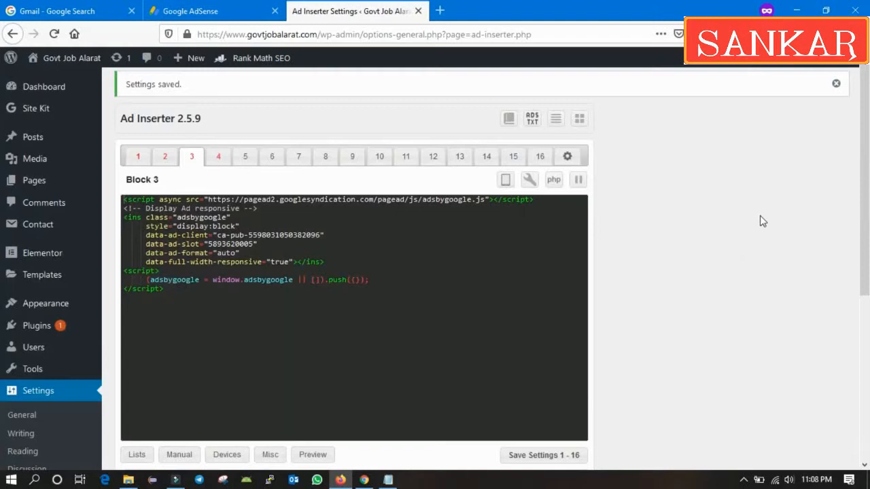
click(365, 481)
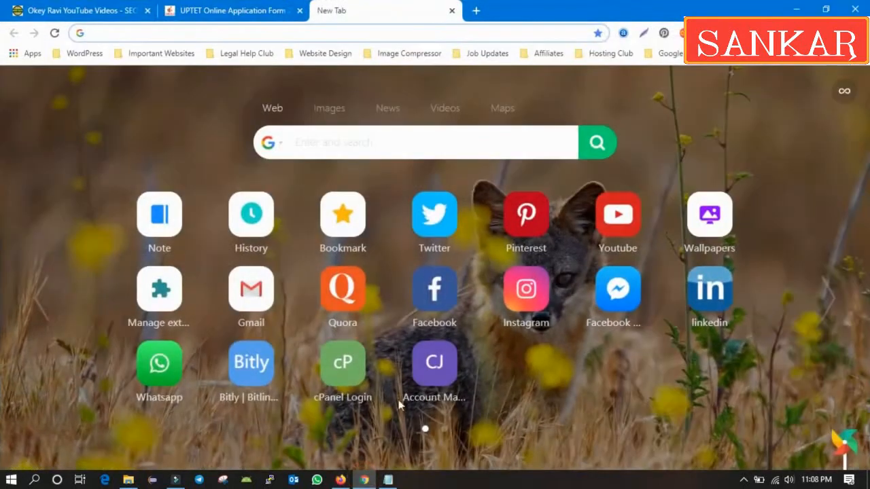
right_click(209, 35)
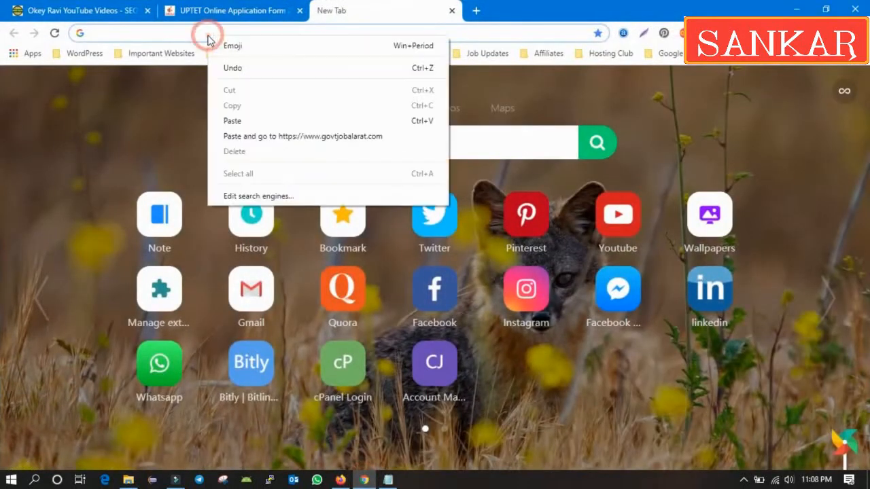
click(254, 136)
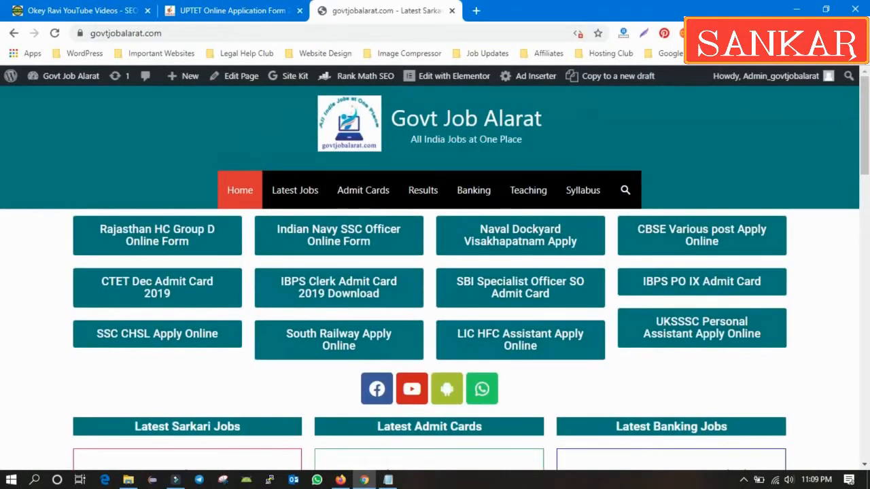
click(724, 33)
click(707, 113)
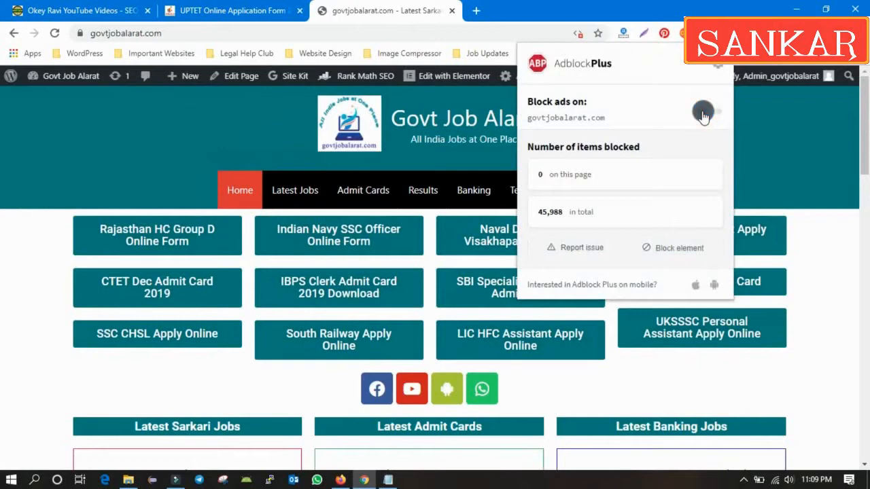
- Refresh the site's homepage with ad blocking off and look through its job lists for ads
click(635, 195)
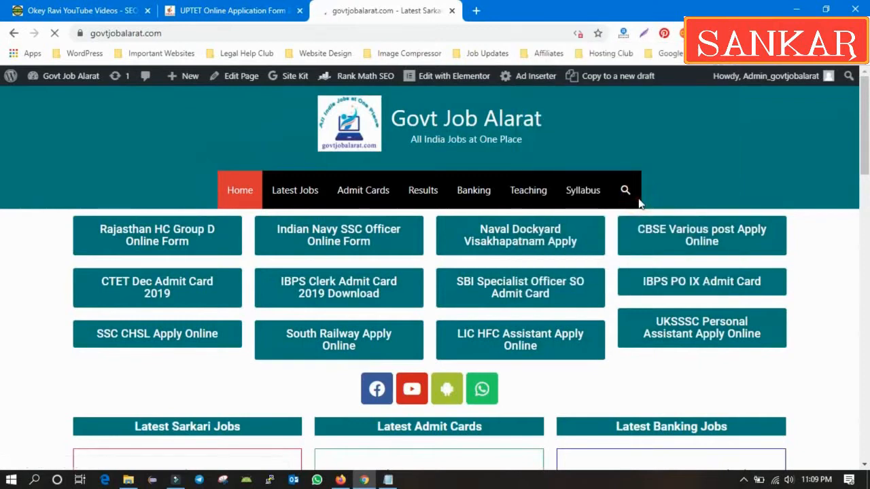
scroll(639, 224, down, 5)
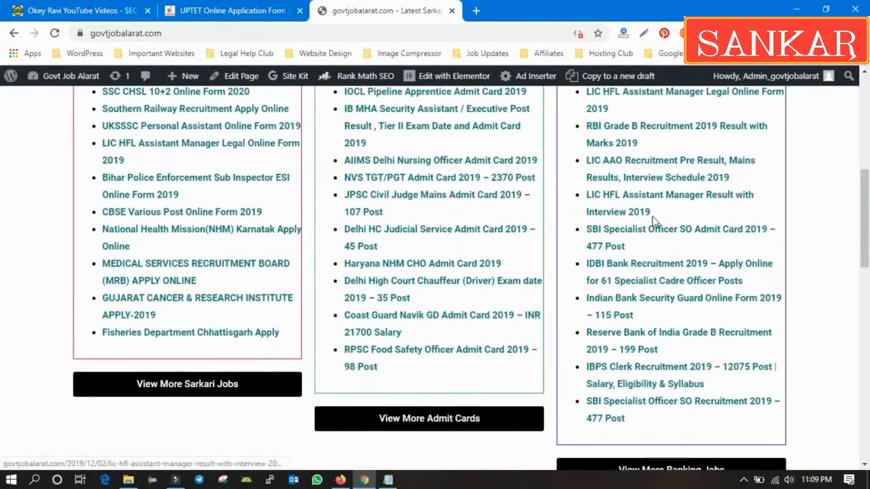
scroll(642, 225, down, 4)
scroll(649, 225, up, 5)
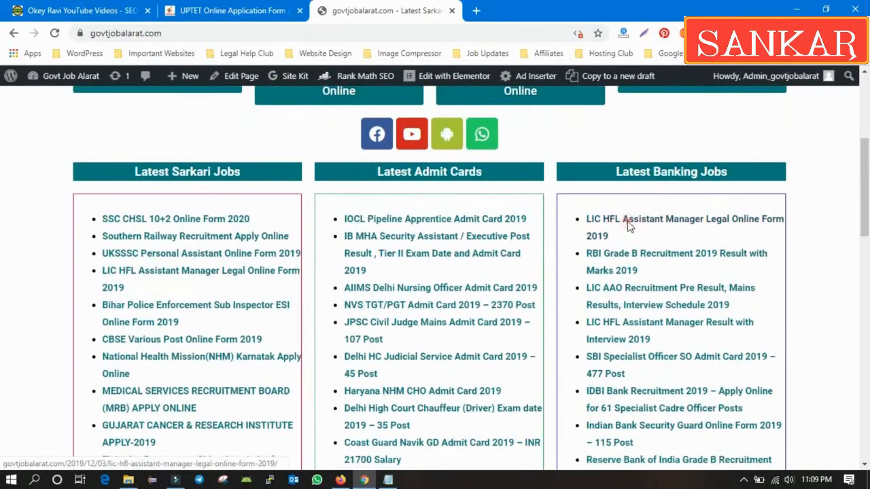
- Open the LIC HFL Assistant Manager Legal Online Form 2019 post, examine it for ads and reload it
click(626, 226)
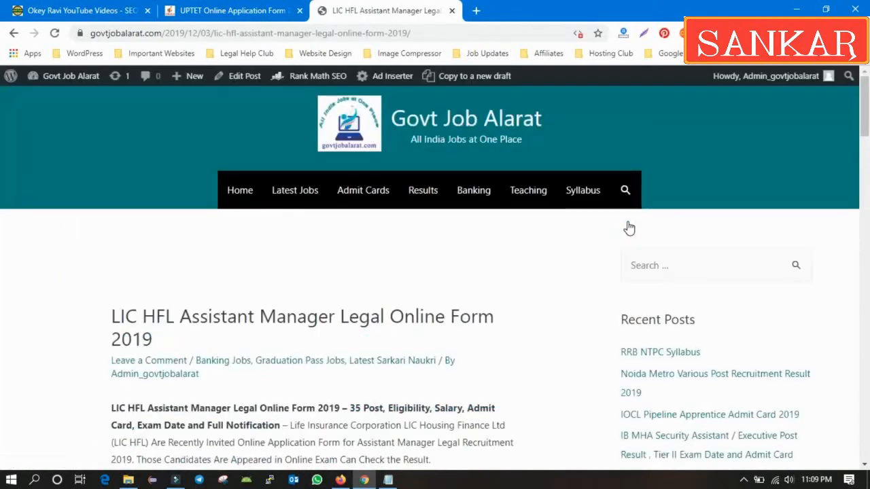
scroll(499, 247, down, 20)
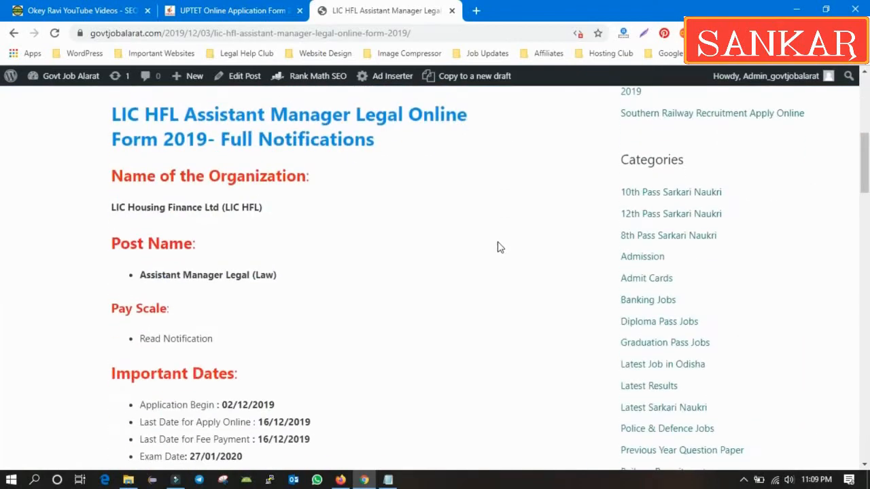
scroll(498, 247, down, 10)
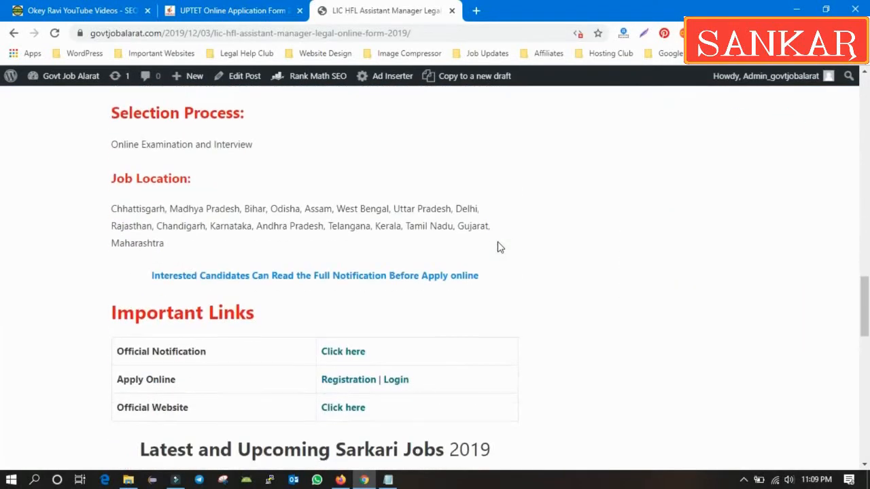
scroll(497, 235, up, 11)
scroll(495, 224, up, 10)
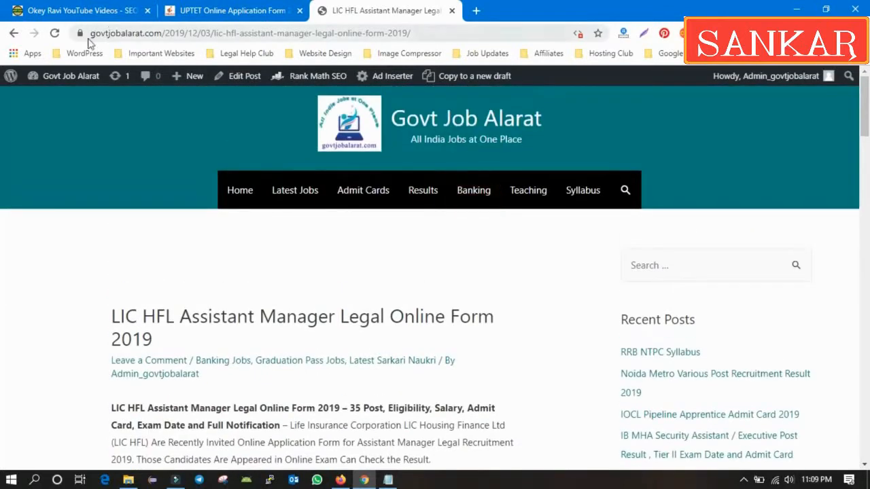
click(55, 33)
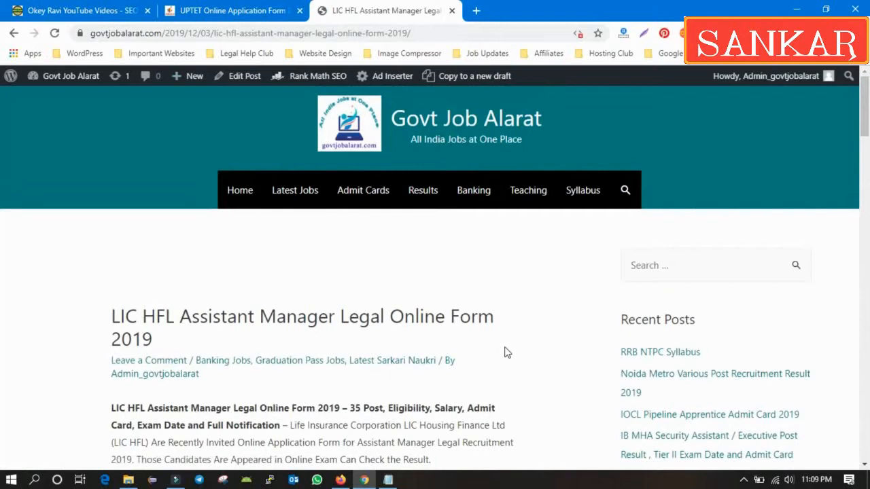
- Switch to Firefox and open the WordPress Widgets page, checking the post's sidebar in Chrome while it loads
click(341, 480)
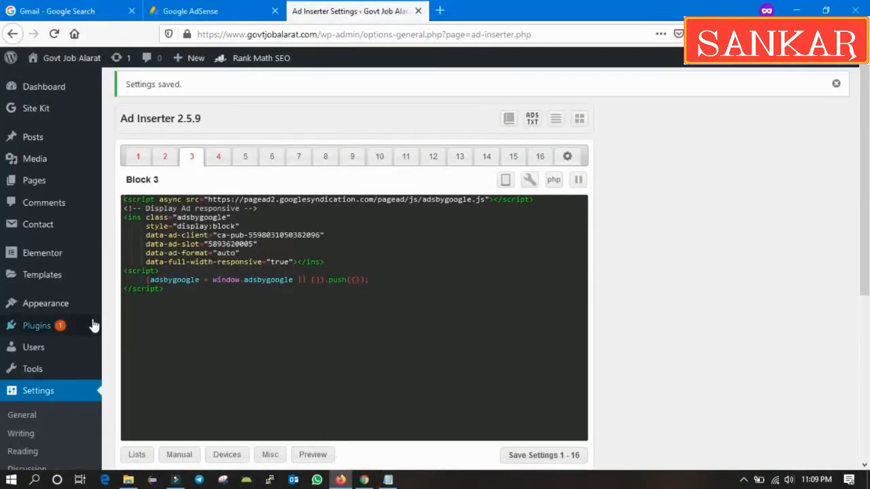
scroll(80, 331, down, 3)
mouse_move(53, 182)
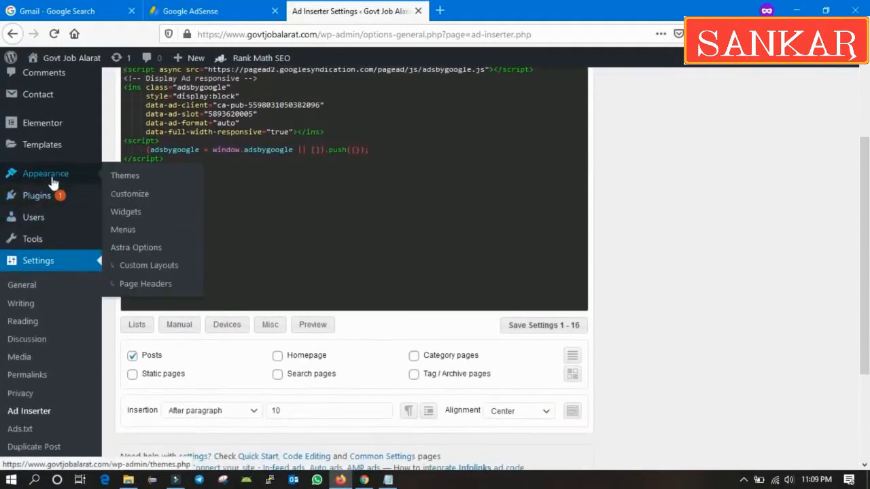
click(123, 214)
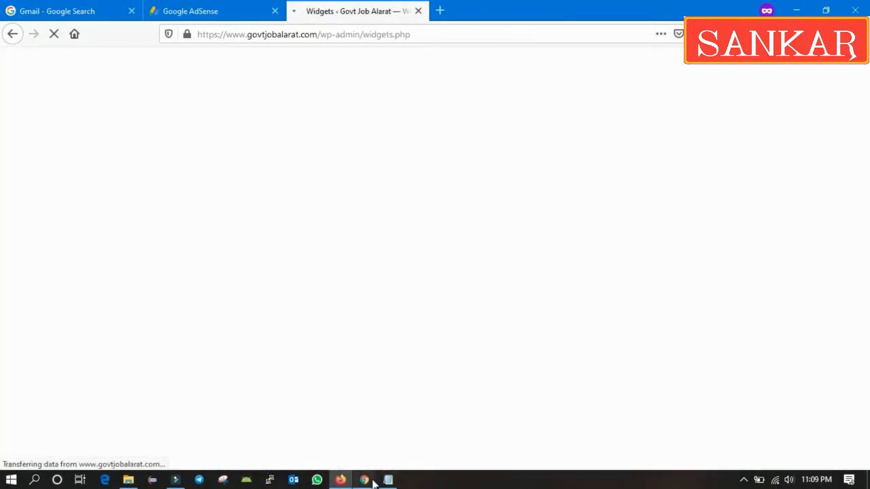
click(366, 480)
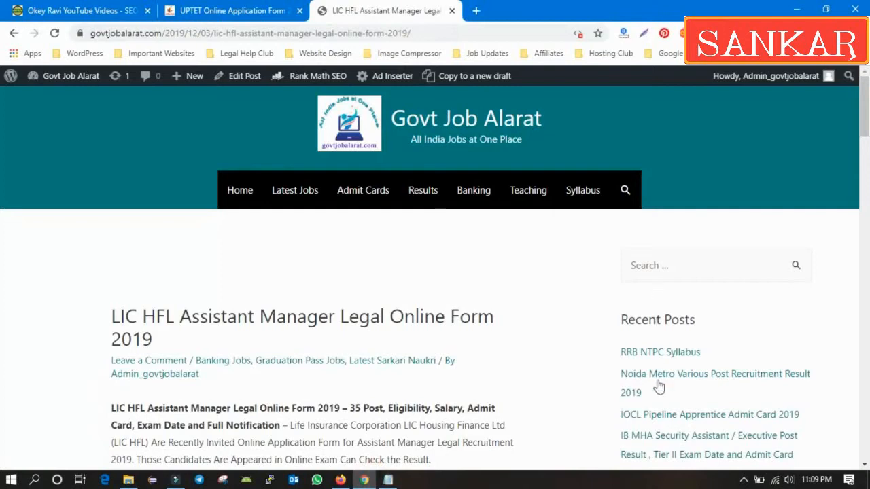
click(797, 11)
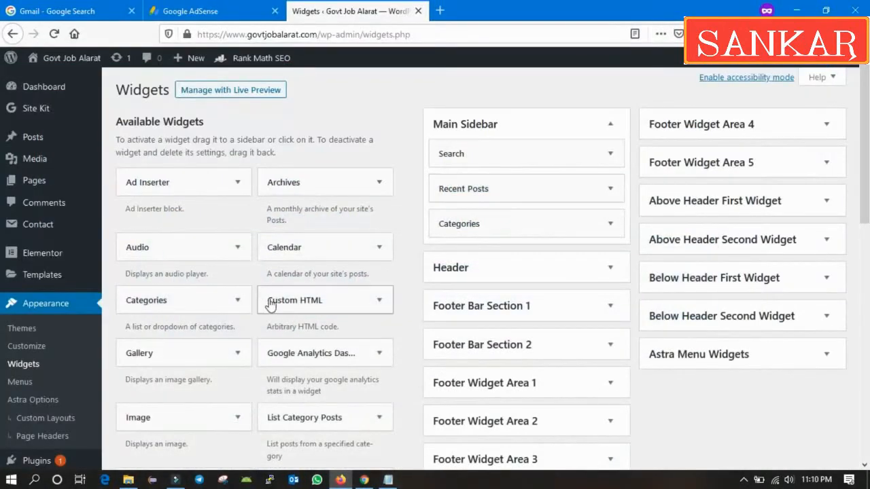
- Add an empty Custom HTML widget to the Main Sidebar between Search and Recent Posts
drag(280, 306, 446, 186)
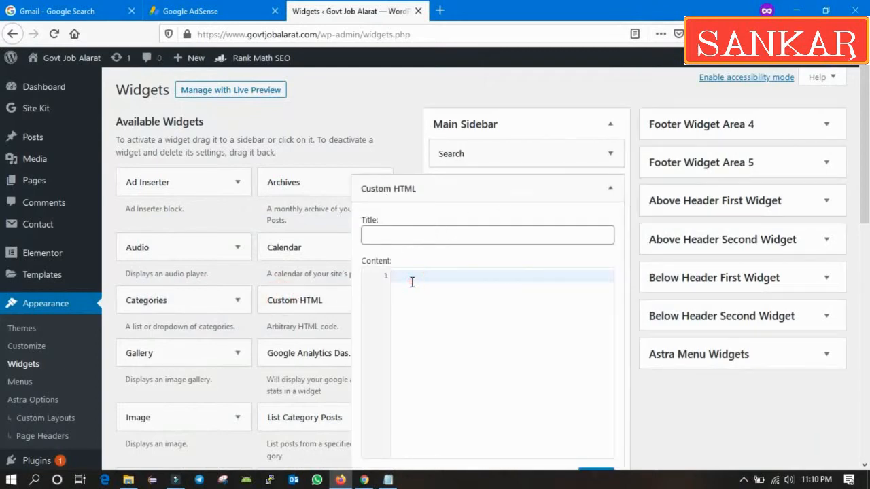
text(https://www.govtjobalarat.com/)
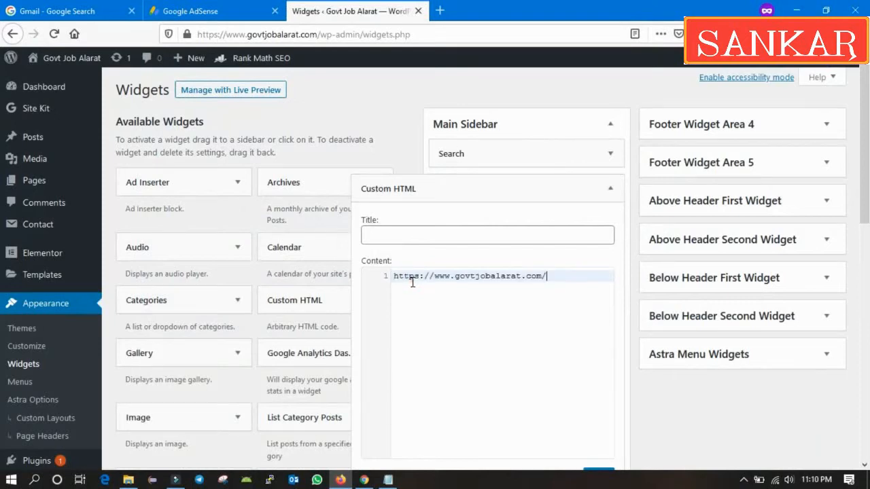
triple_click(412, 283)
key(BackSpace)
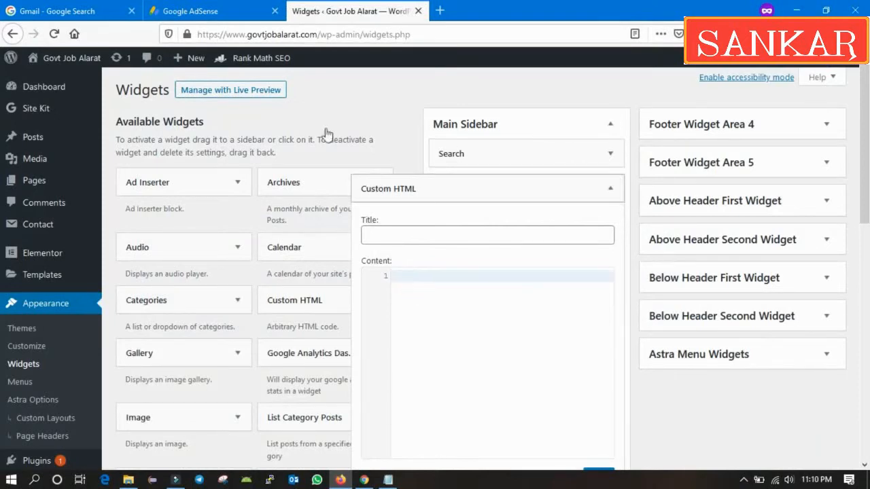
- Copy the HTML code snippet of the Display Ad responsive unit from Google AdSense
click(204, 11)
scroll(345, 309, down, 2)
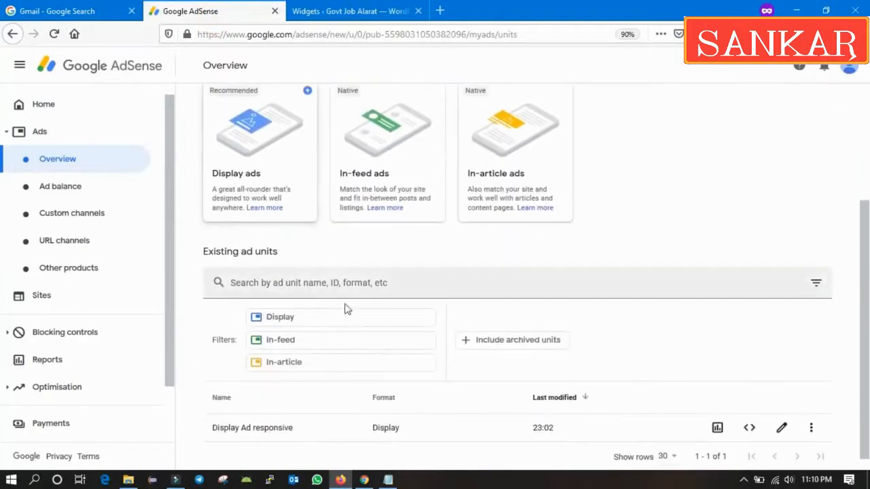
click(748, 431)
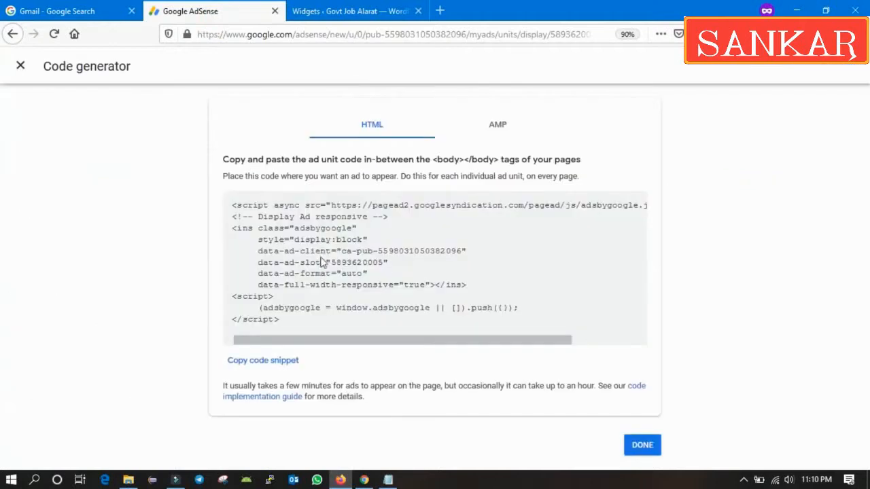
click(263, 360)
- Paste the ad code into the Custom HTML widget below Search, save it and close the widget
key(ctrl+Tab)
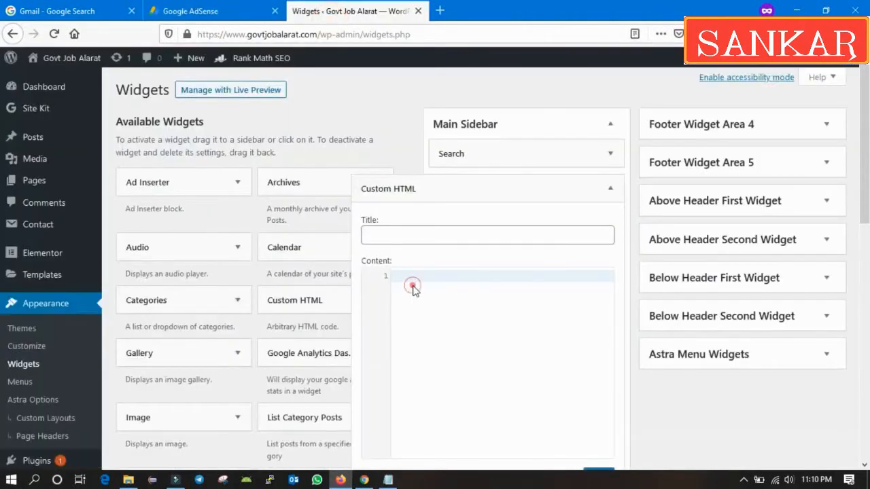
key(ctrl+v)
scroll(554, 336, down, 4)
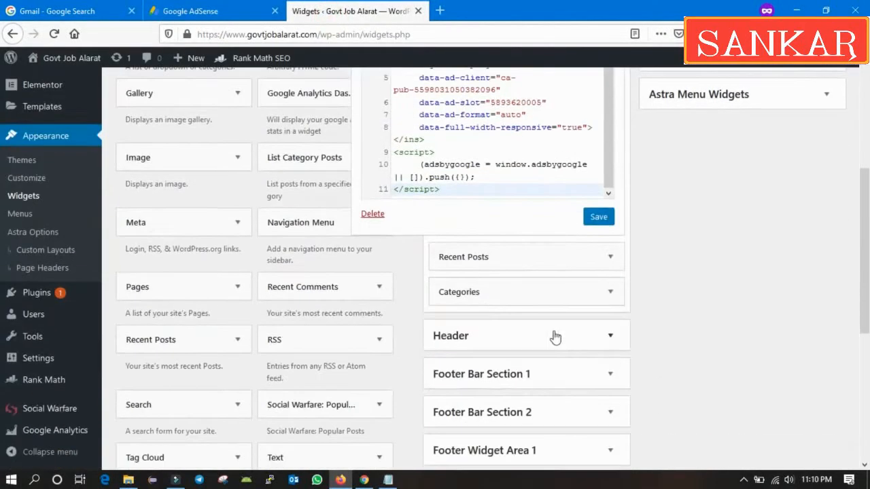
click(596, 226)
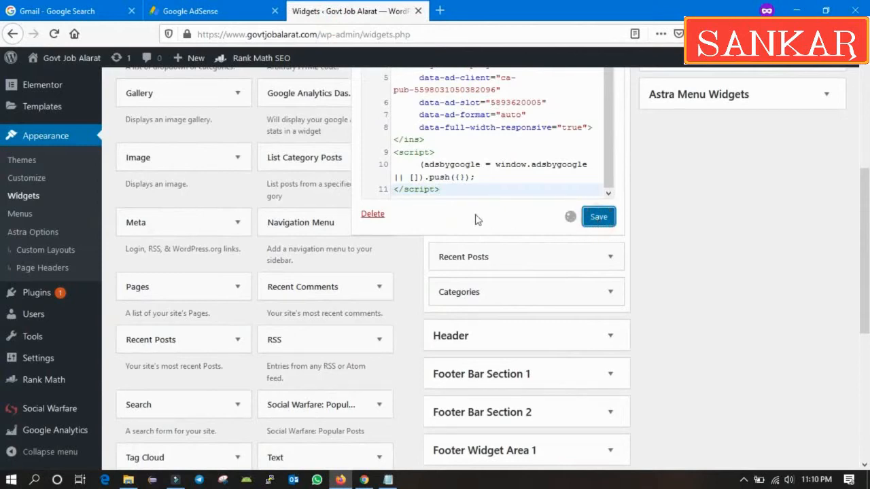
click(404, 219)
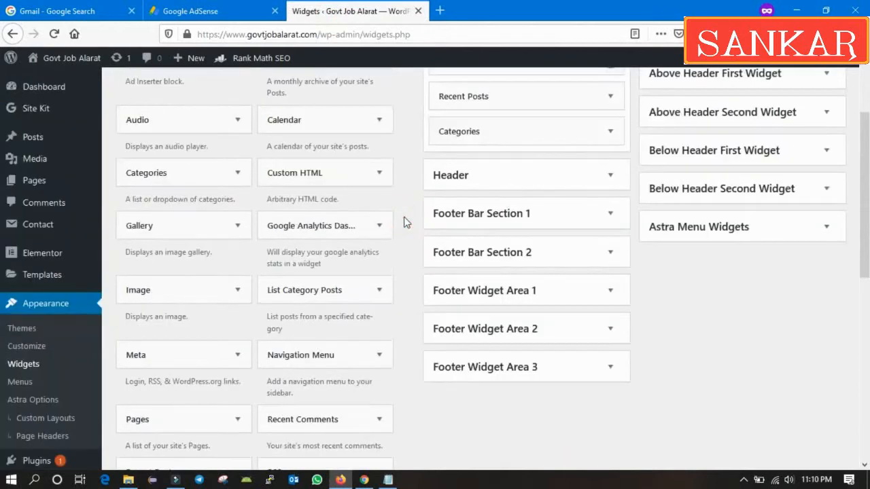
scroll(391, 255, up, 3)
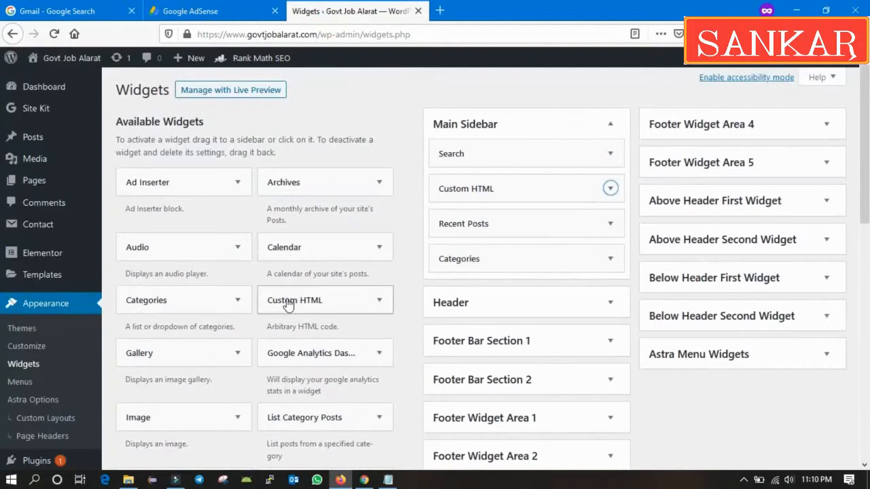
- Add a second Custom HTML widget below Categories in the Main Sidebar with the same ad code, and save it
drag(293, 304, 534, 306)
scroll(489, 270, down, 5)
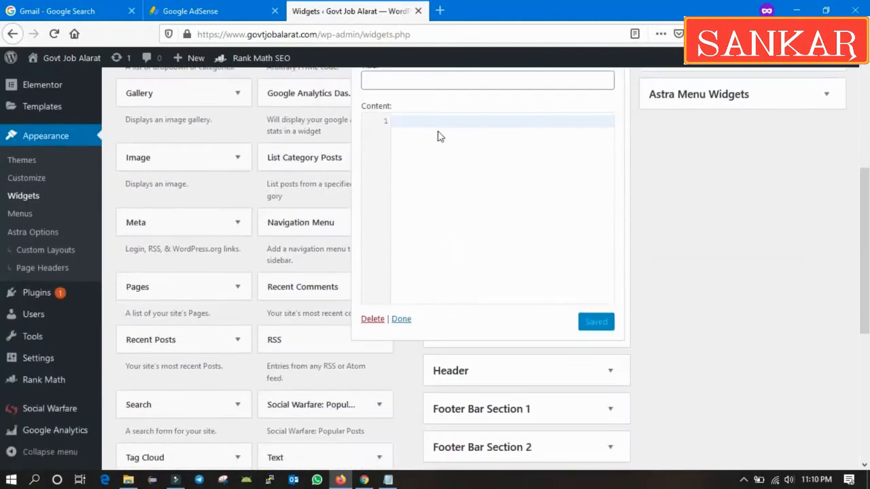
click(438, 136)
key(ctrl+v)
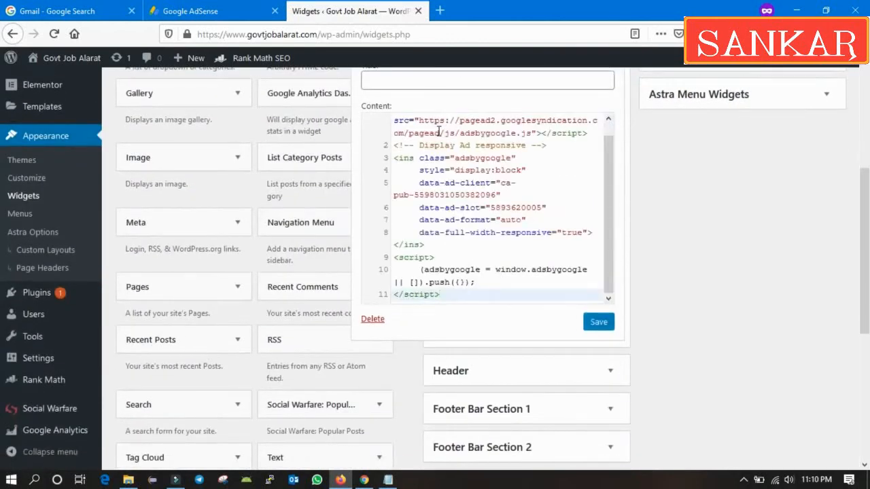
click(596, 325)
click(403, 319)
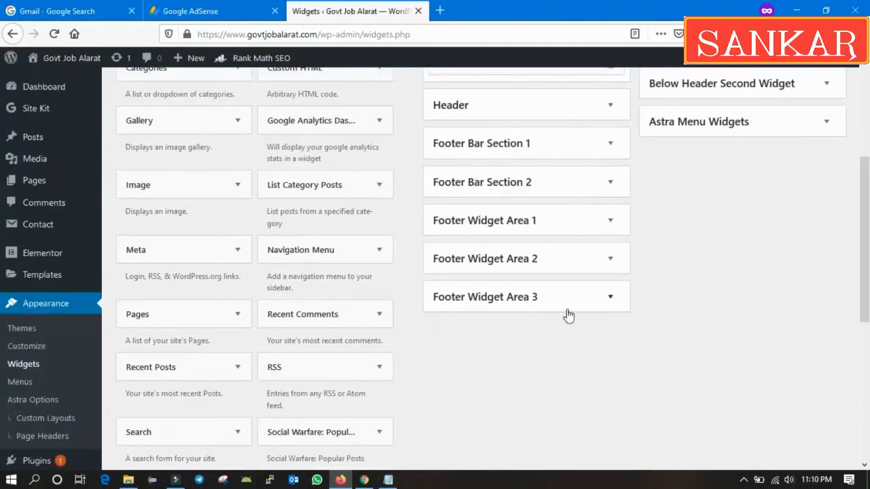
- Look over the sidebar, header and footer widget areas and the available widgets, and expand the Text widget's area choices
scroll(568, 314, up, 3)
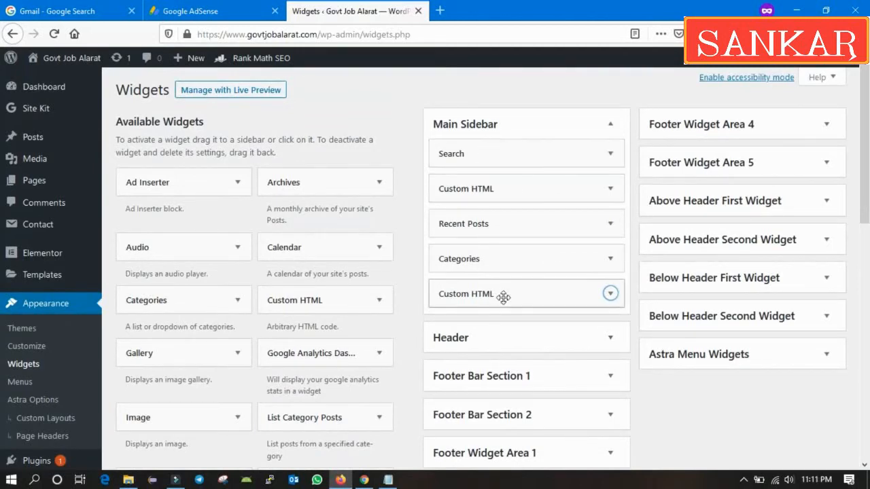
scroll(543, 282, down, 2)
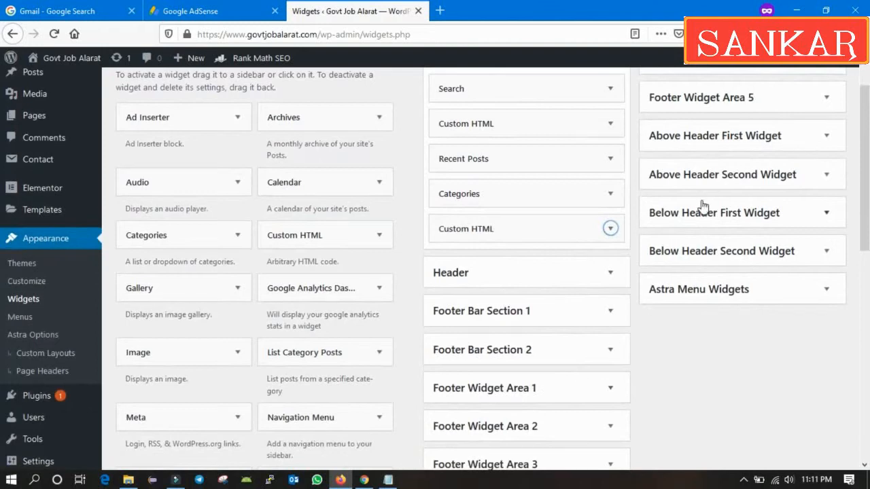
scroll(658, 347, down, 2)
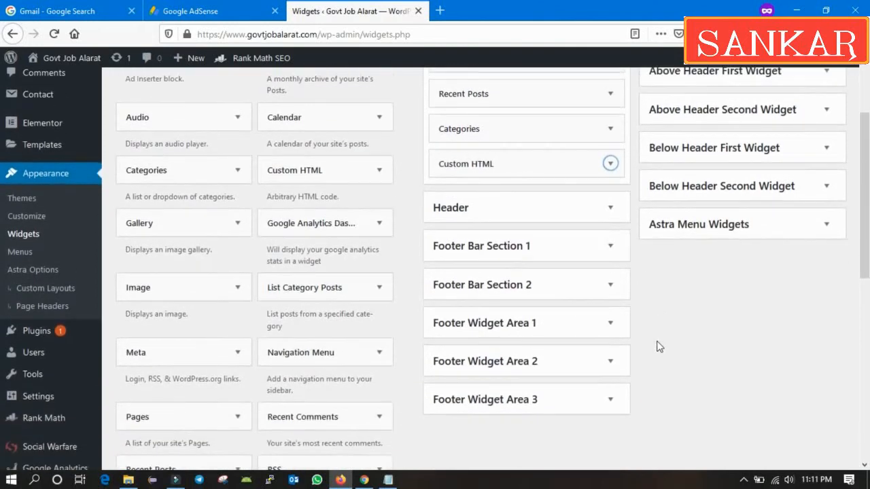
scroll(676, 363, up, 2)
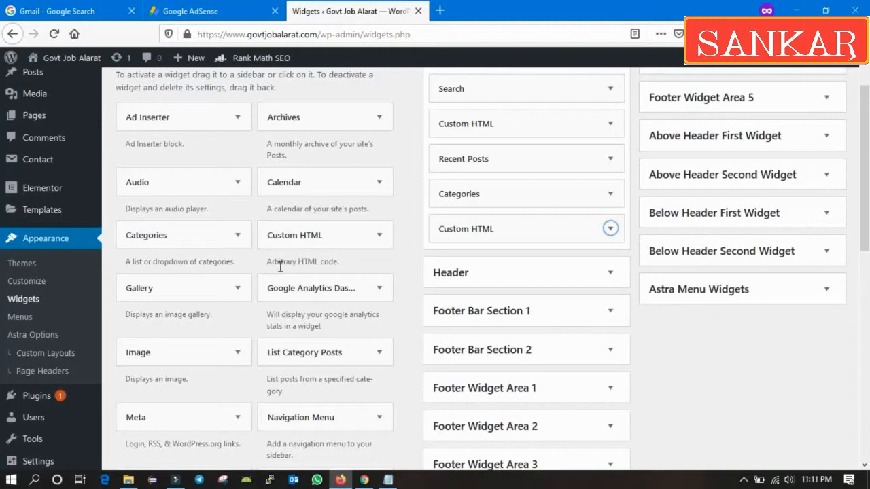
scroll(256, 332, down, 1)
scroll(256, 331, down, 3)
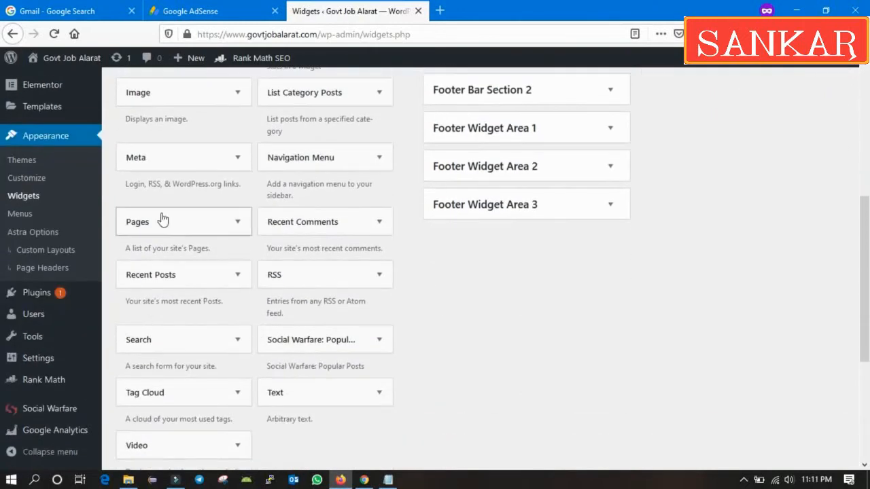
click(375, 398)
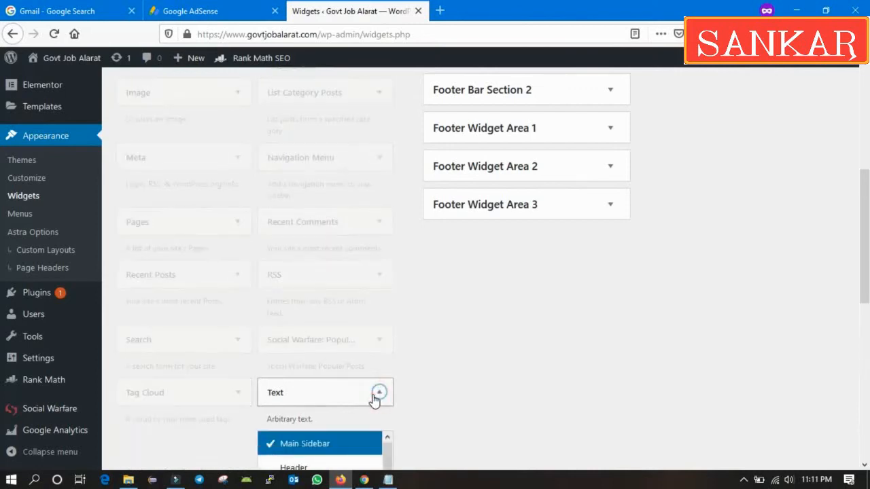
scroll(511, 333, up, 5)
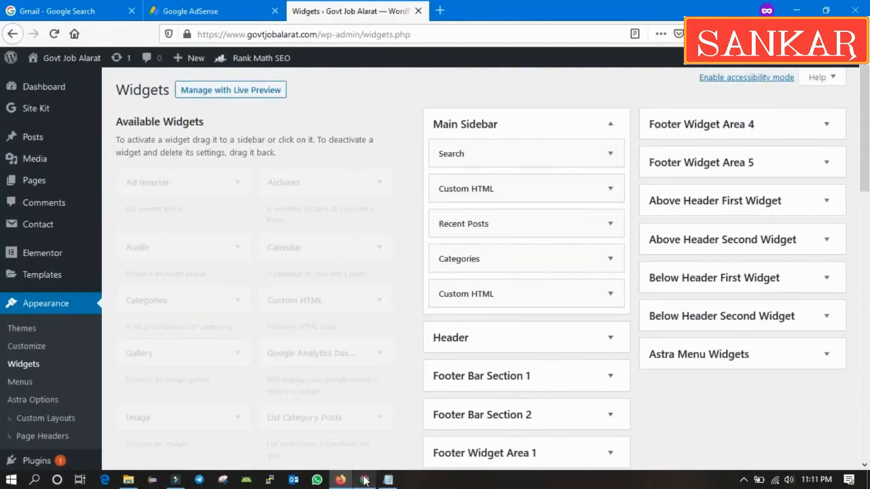
- Open the Govt Job Alarat homepage in a new tab and switch to it
mouse_move(365, 481)
mouse_move(43, 61)
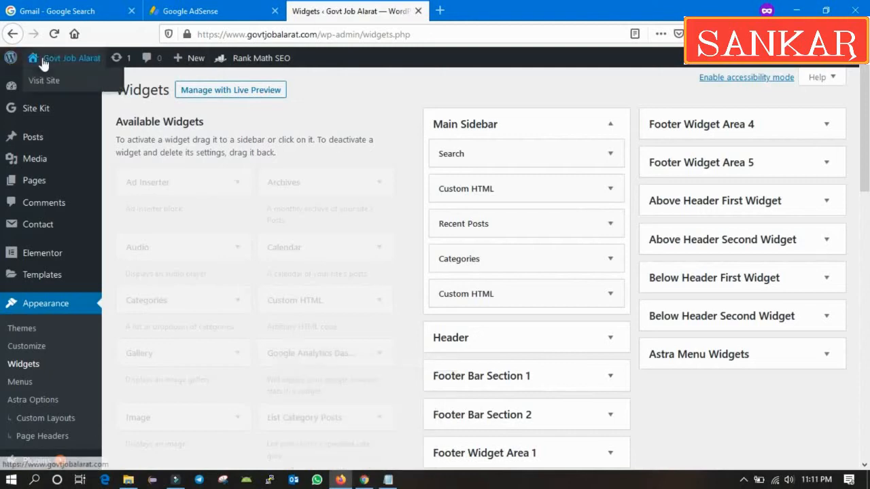
right_click(35, 82)
click(48, 86)
click(494, 9)
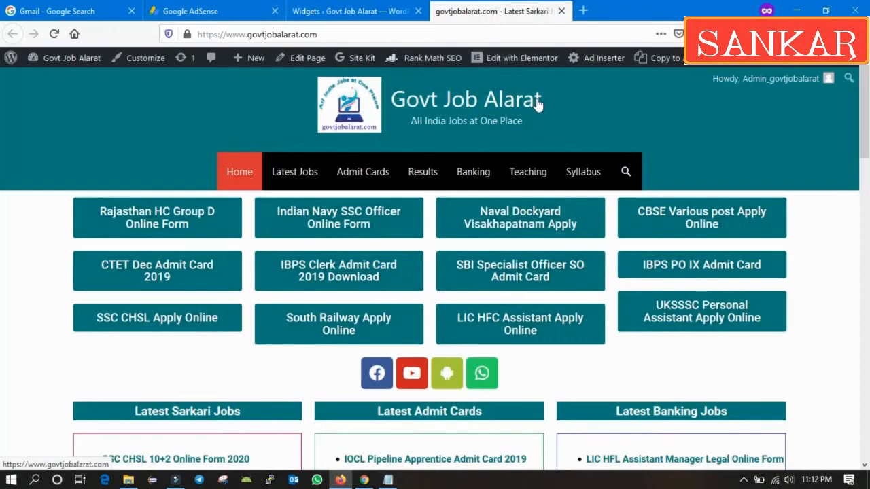
- Open the homepage in the Elementor editor, and start a new Display ads unit in Google AdSense
click(516, 62)
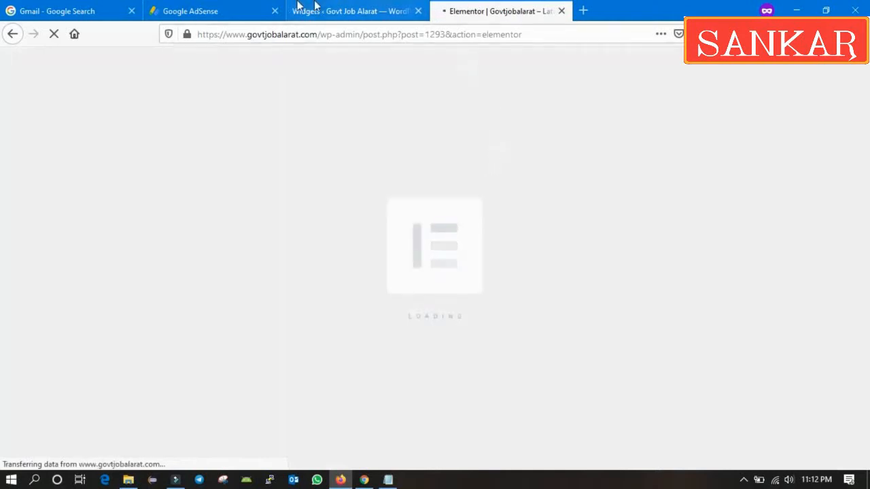
click(217, 8)
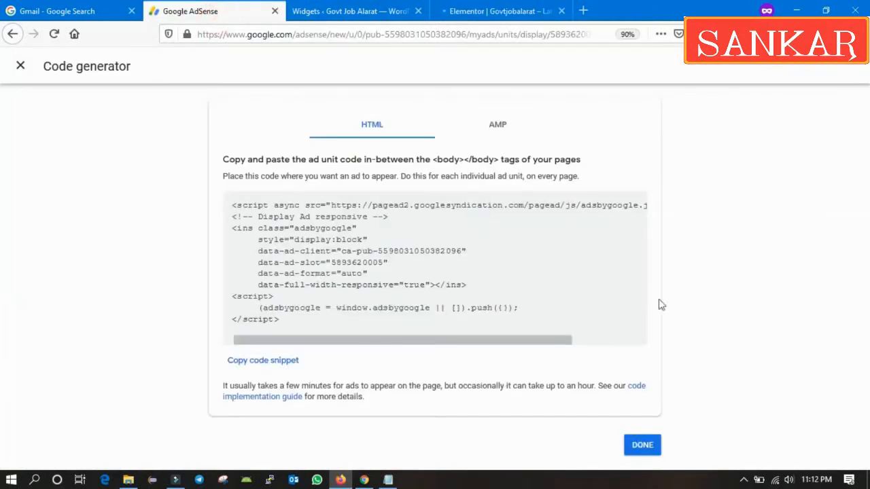
click(626, 446)
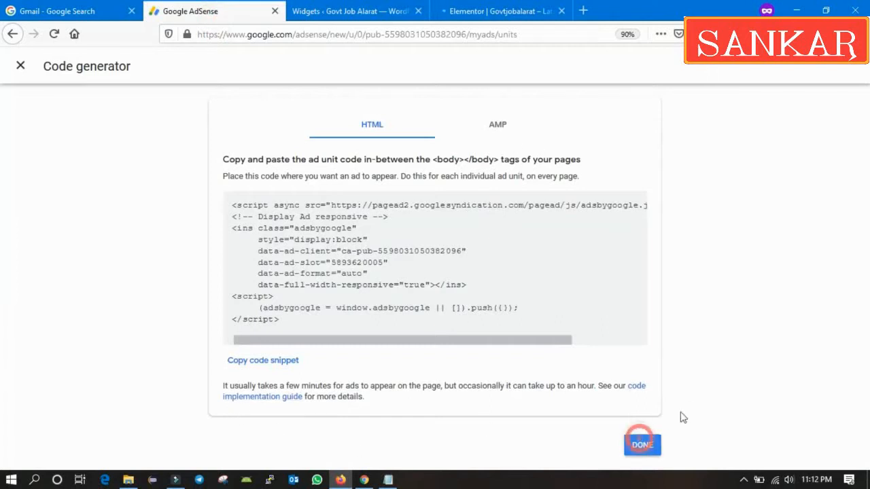
scroll(353, 300, down, 3)
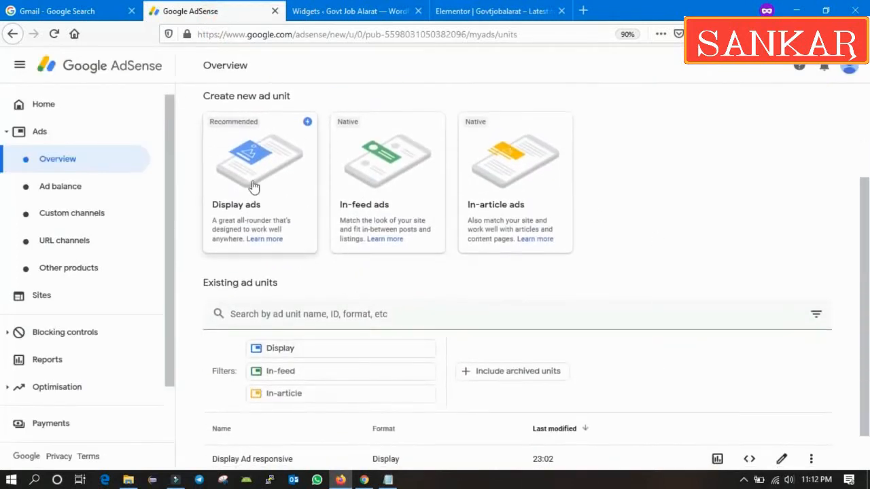
click(231, 175)
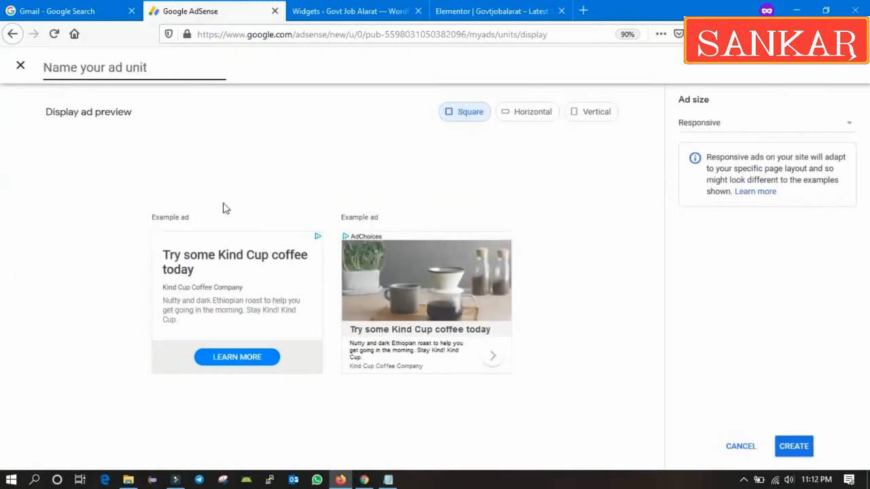
- Name the ad unit "Responsive display ad 2", create it with the Responsive size, and copy its code snippet
text(R)
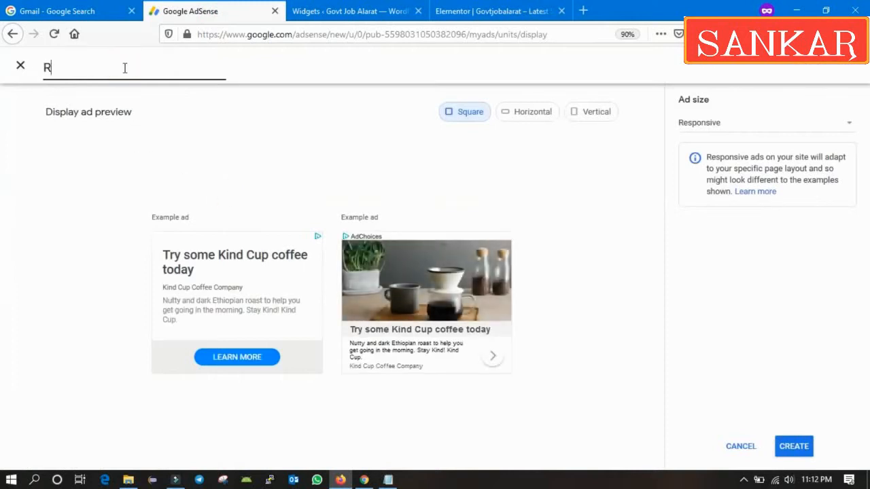
text(espomsiove display ad 2)
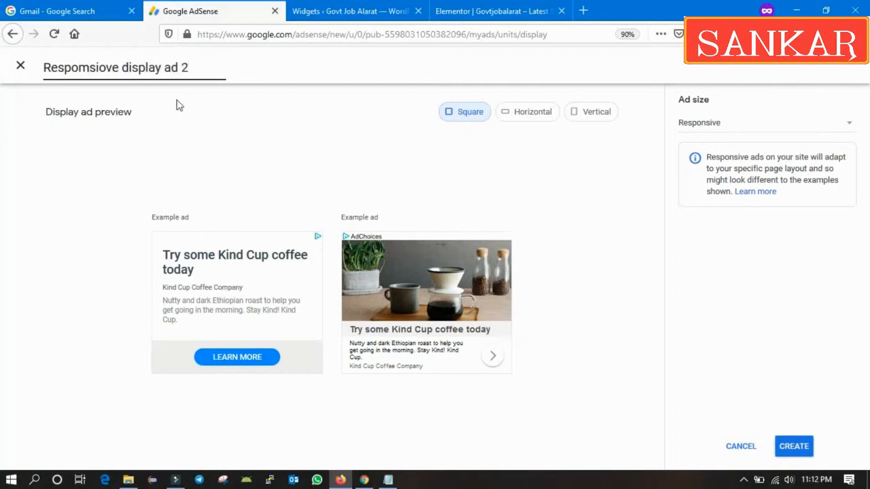
click(88, 67)
key(BackSpace)
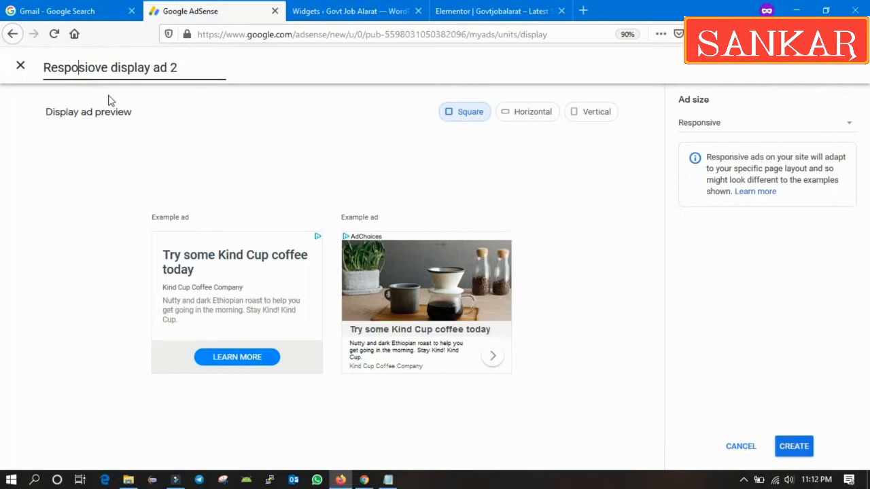
text(n)
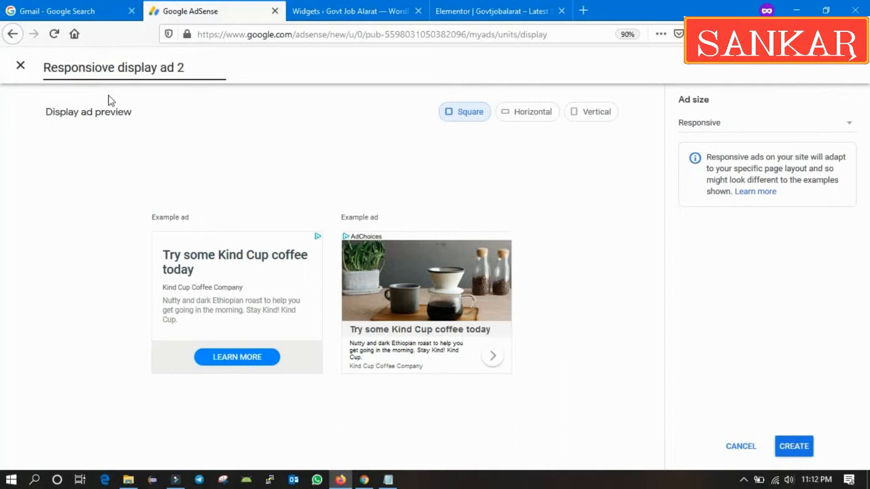
key(BackSpace)
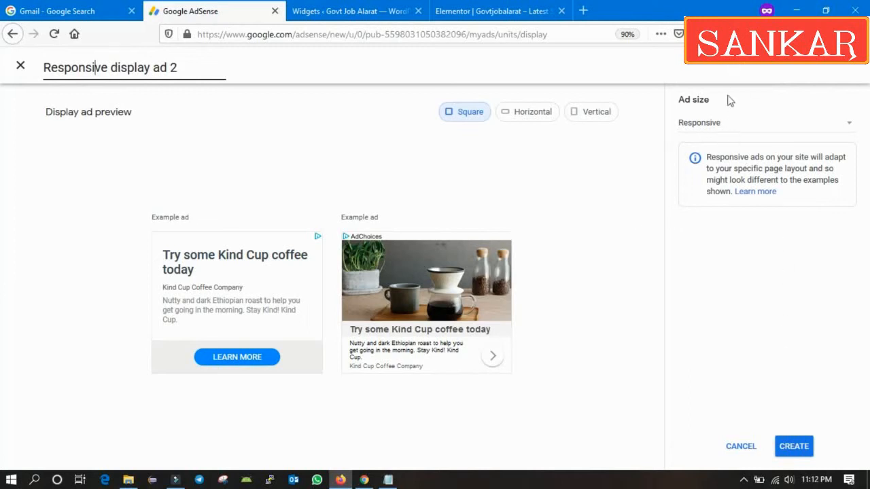
click(736, 129)
click(664, 201)
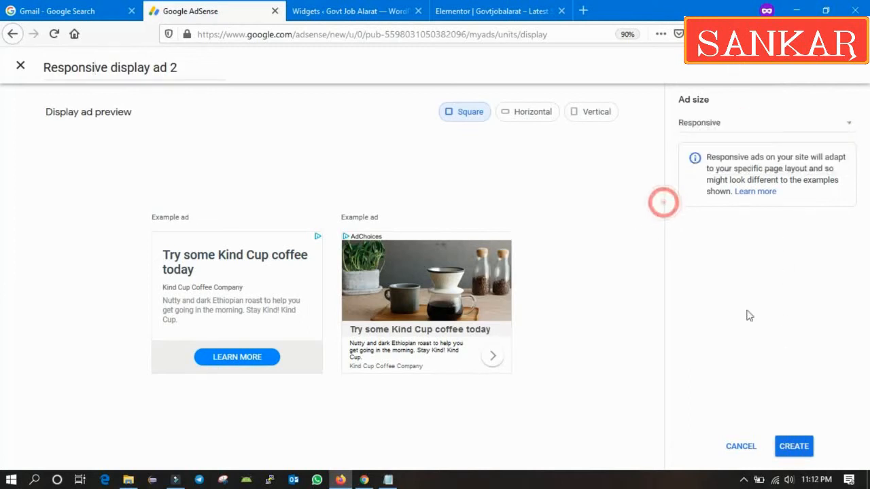
click(794, 449)
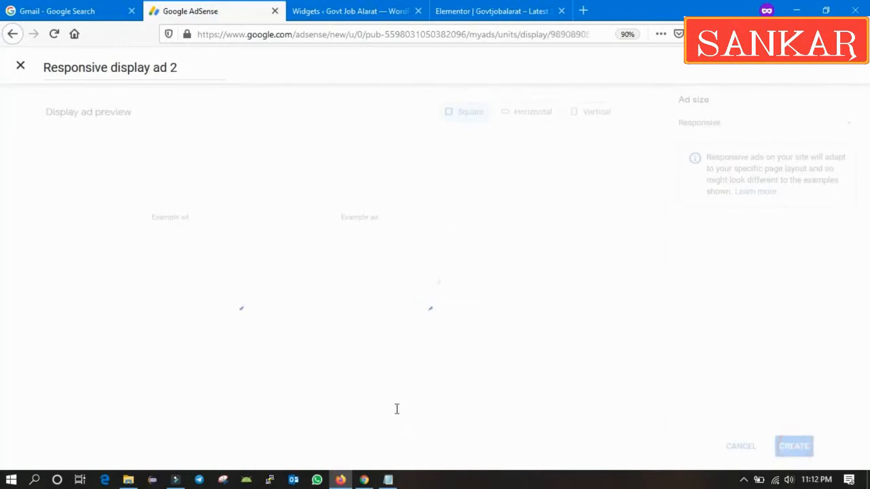
click(238, 387)
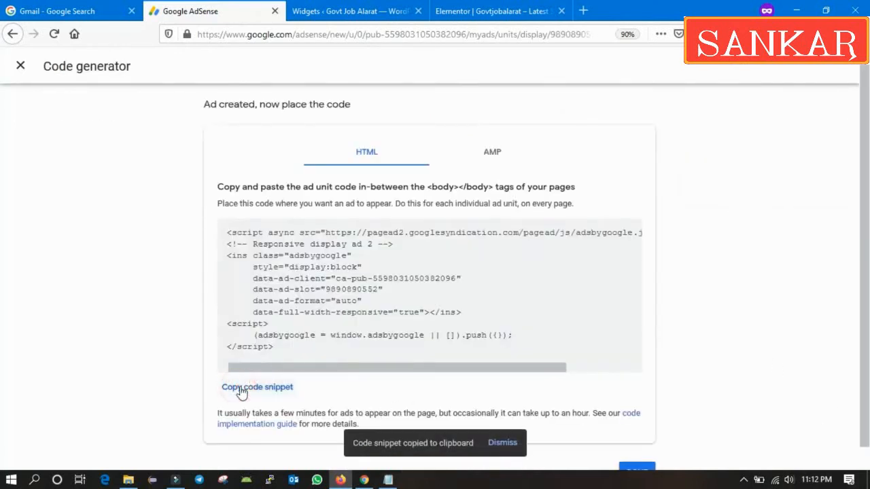
- Switch to the Elementor page and add a single-column section above the social icons row
click(466, 8)
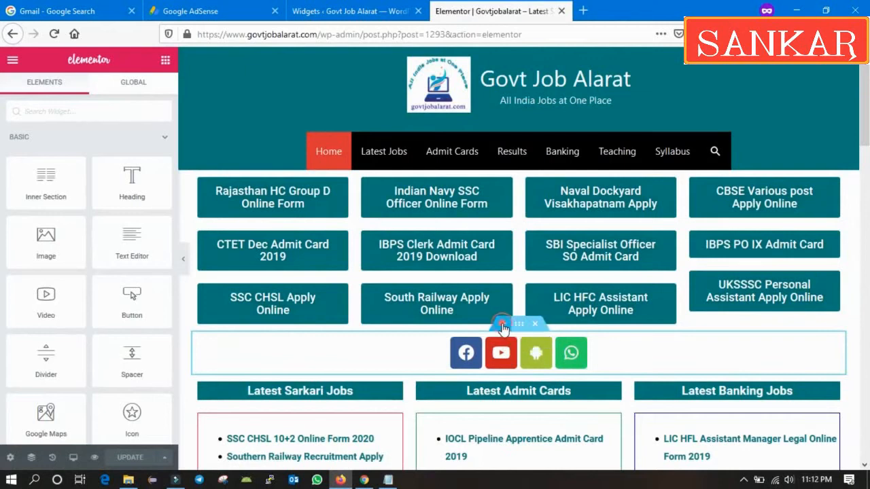
click(503, 329)
click(501, 378)
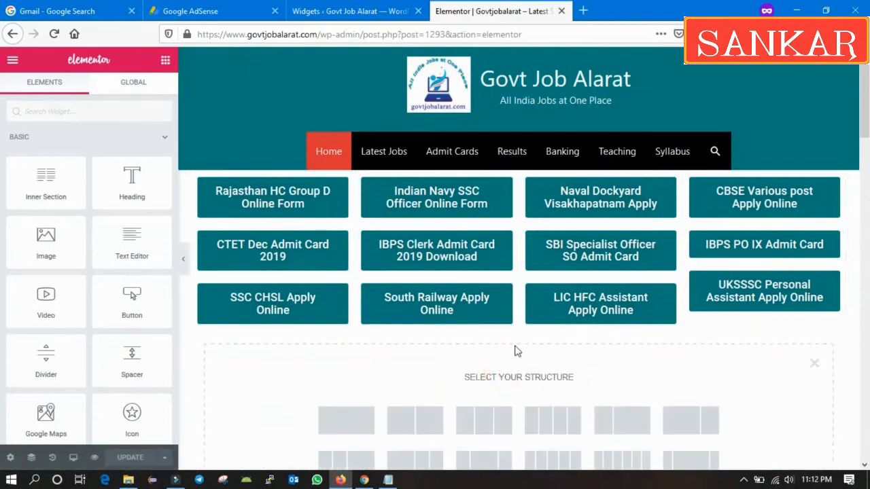
scroll(521, 319, down, 4)
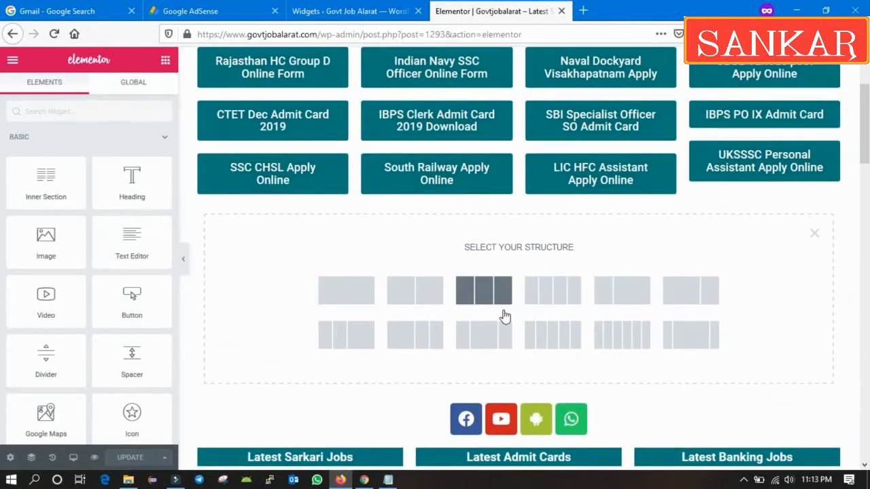
click(347, 294)
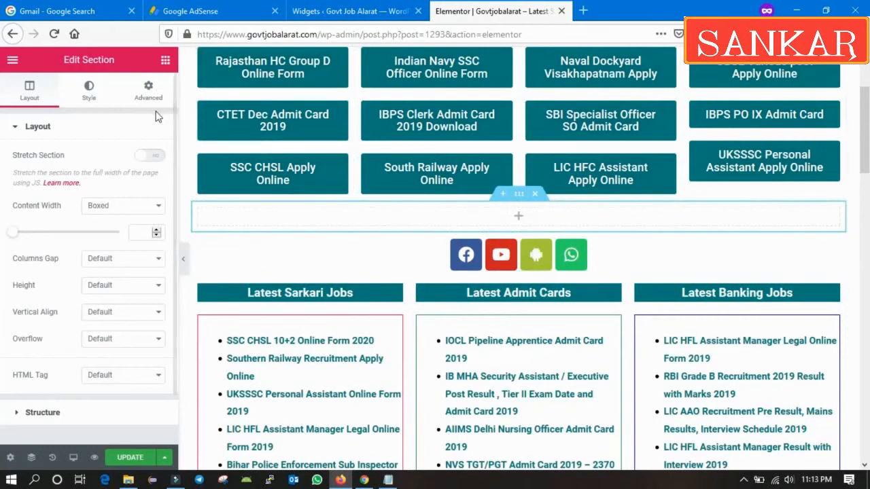
- Place a Custom HTML widget in the new section, paste the copied ad code as its content, and apply it
click(164, 62)
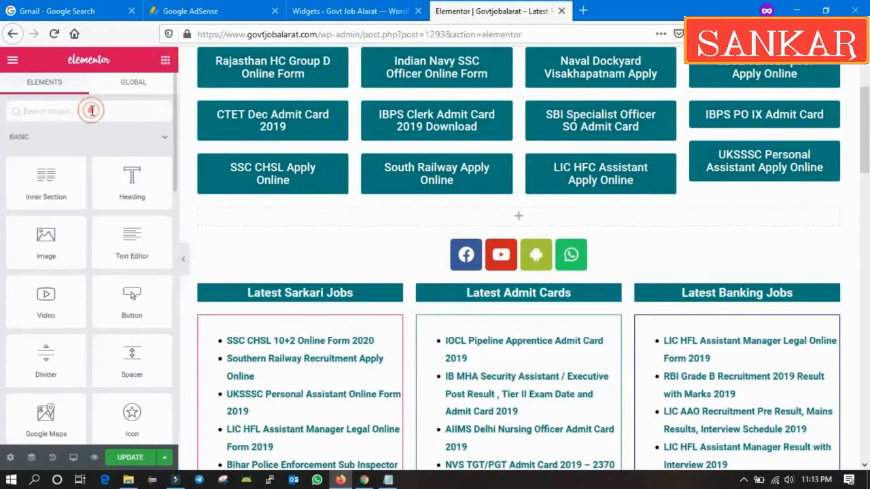
text(cus)
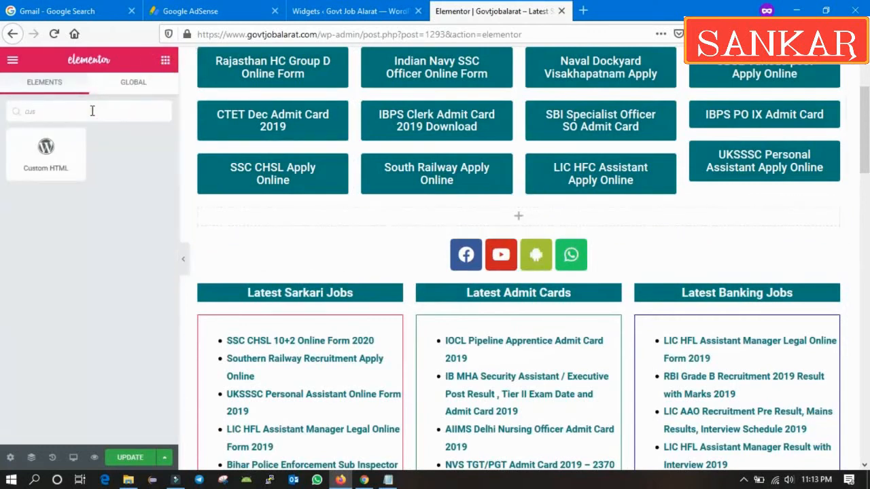
drag(43, 152, 501, 209)
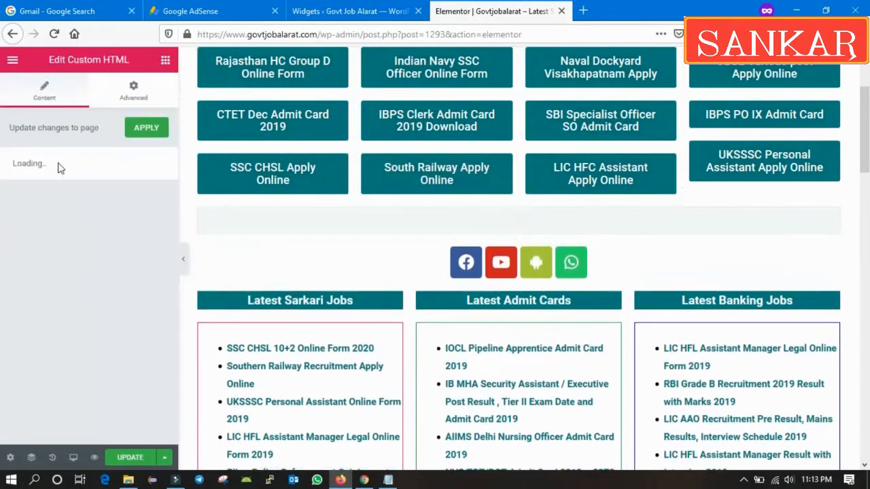
click(52, 239)
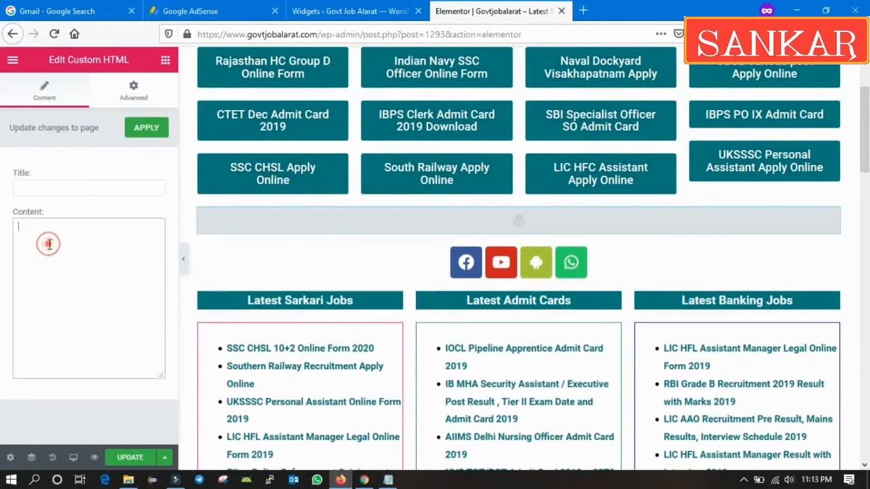
key(ctrl+v)
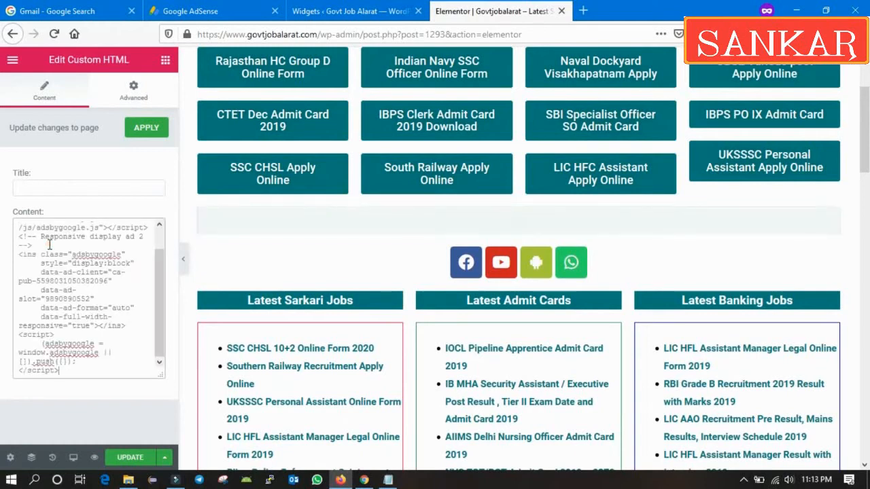
click(151, 129)
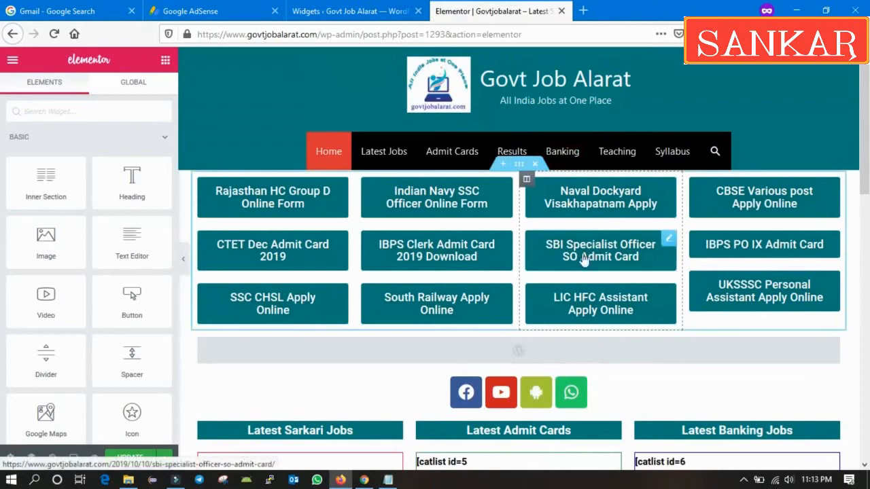
scroll(583, 261, down, 5)
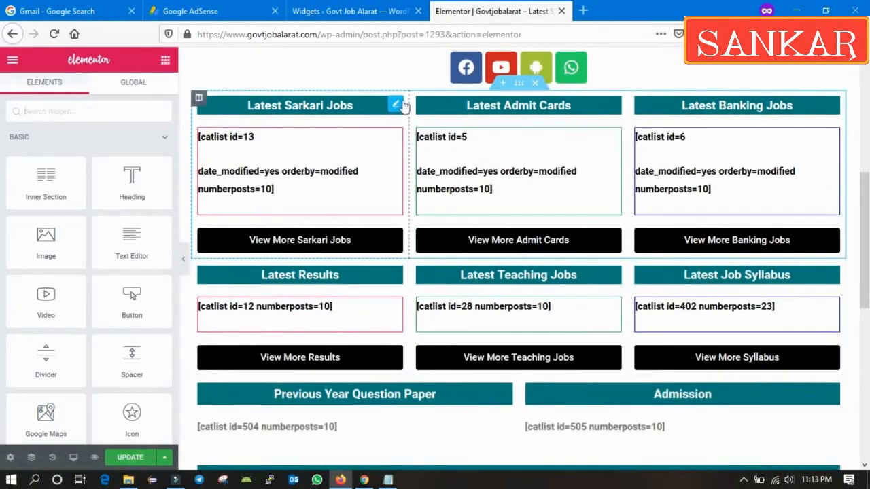
scroll(480, 302, down, 1)
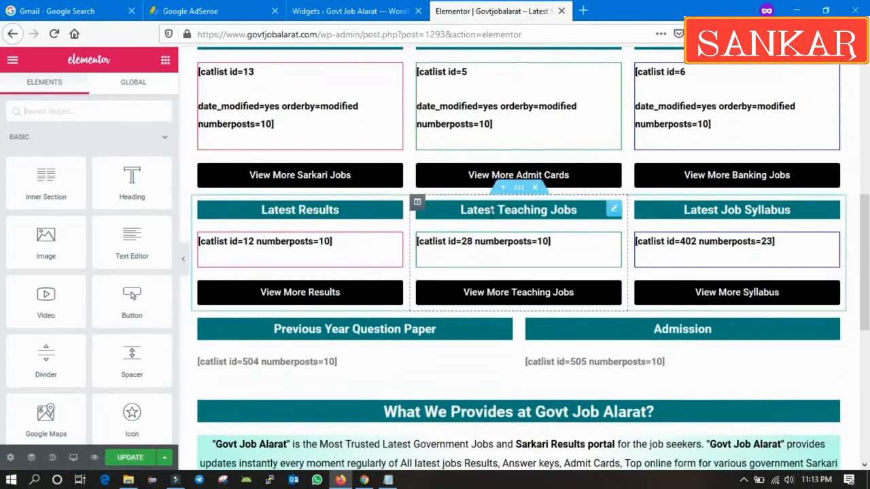
click(503, 187)
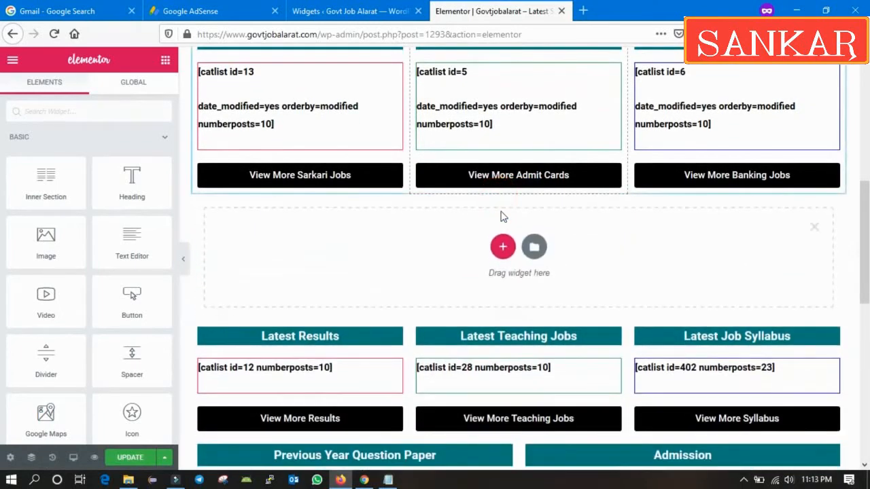
click(503, 247)
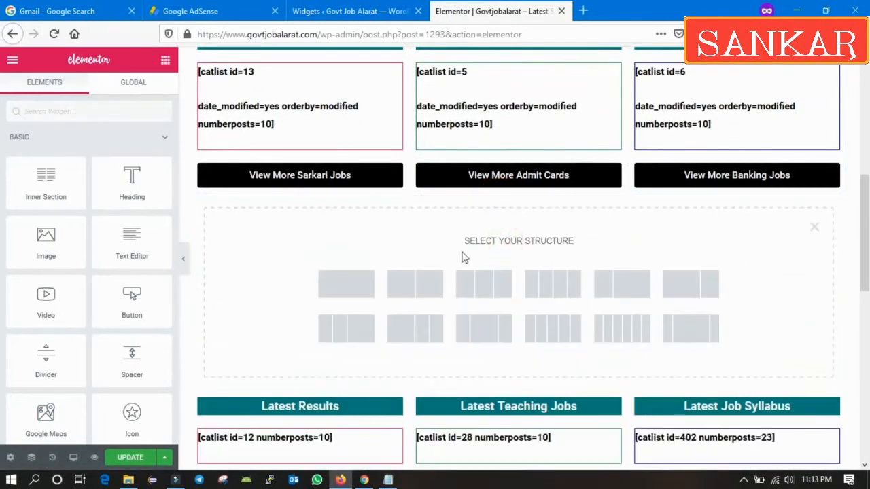
click(814, 231)
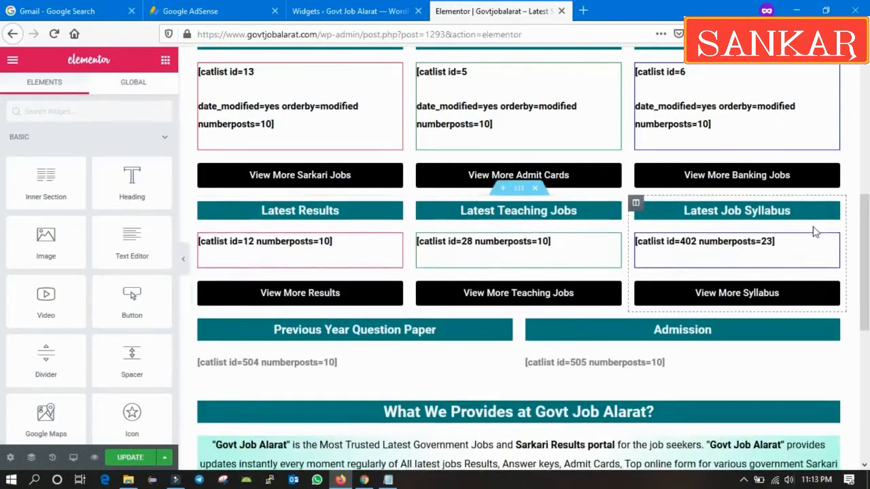
- Duplicate the ad section above the social icons and move the copy between the Latest Sarkari Jobs and Latest Results rows
scroll(760, 230, up, 4)
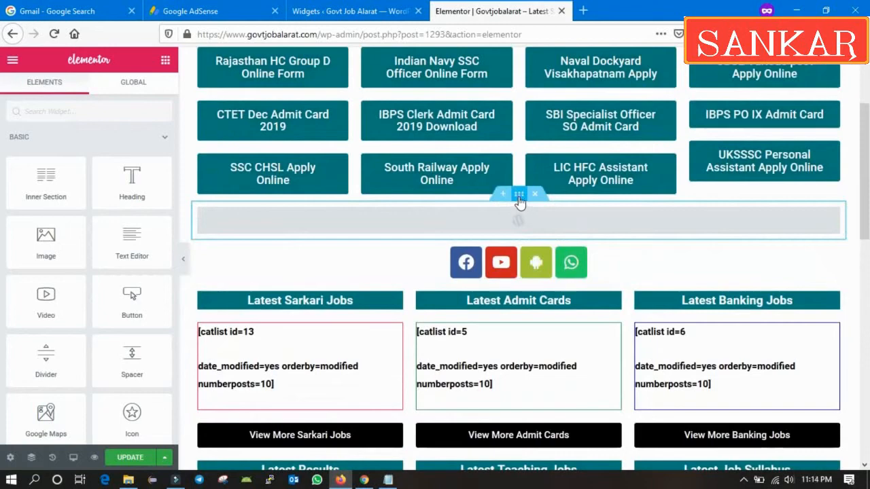
right_click(519, 197)
click(540, 228)
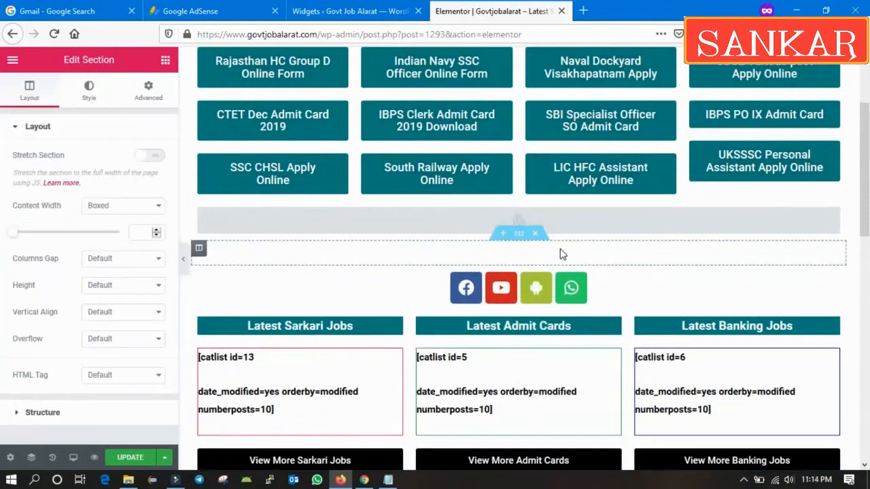
drag(518, 240, 552, 319)
scroll(552, 299, down, 3)
- Duplicate that ad section, move the Latest Results row below Previous Year Question Paper, and place one ad section between these two rows
right_click(516, 261)
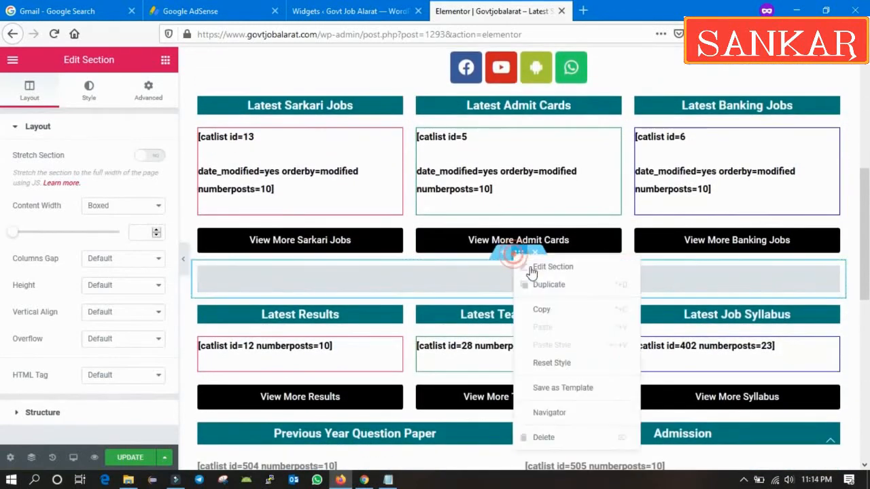
click(557, 282)
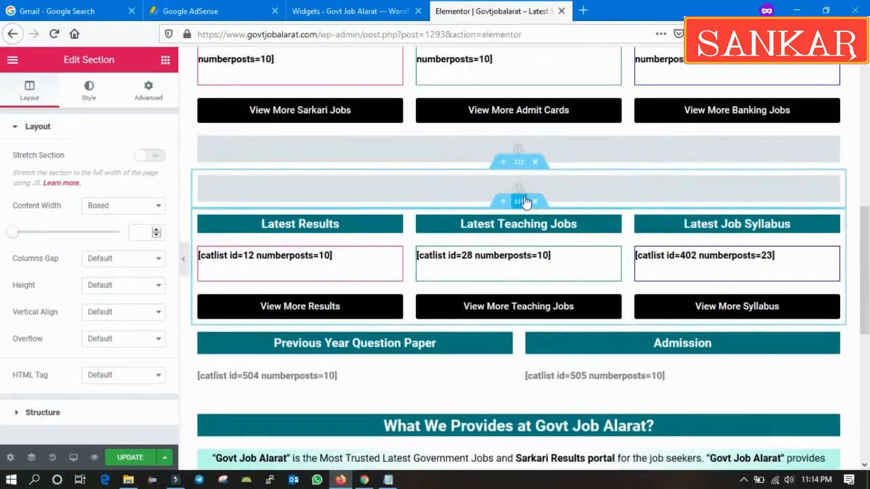
drag(520, 200, 575, 207)
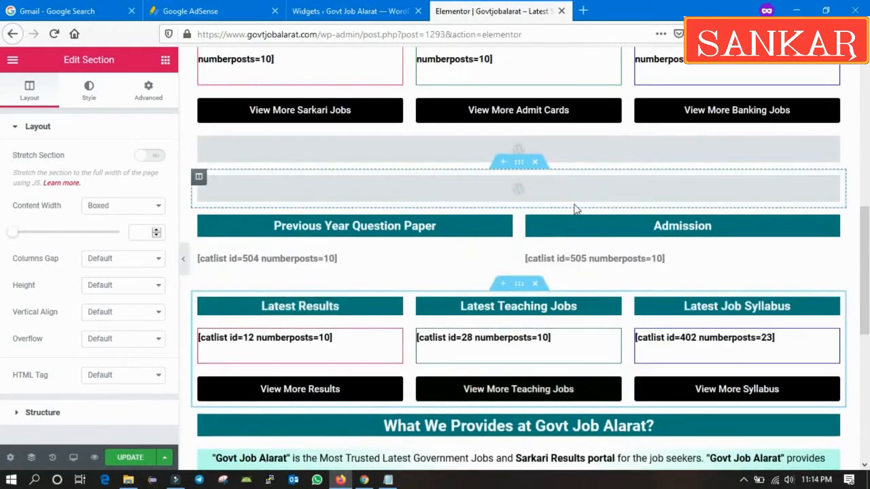
drag(516, 161, 673, 230)
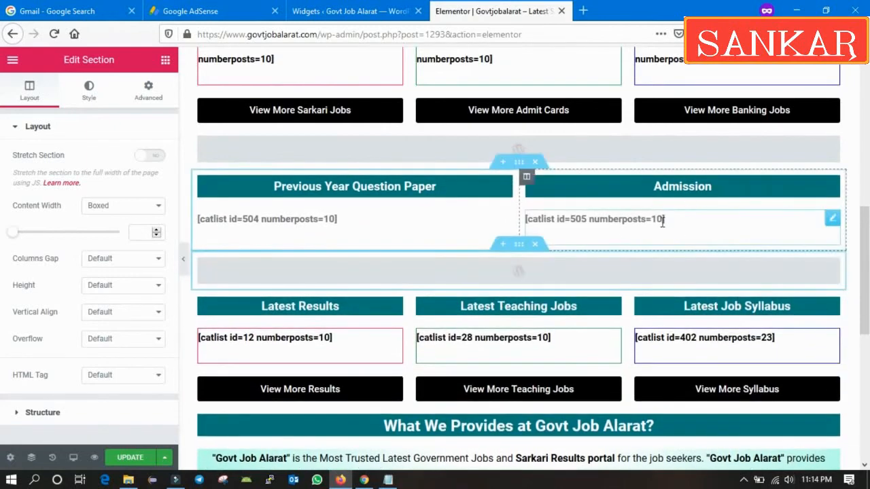
- Duplicate the ad section above the Latest Results row and move one copy directly below that row's View More buttons
scroll(529, 213, down, 1)
right_click(518, 180)
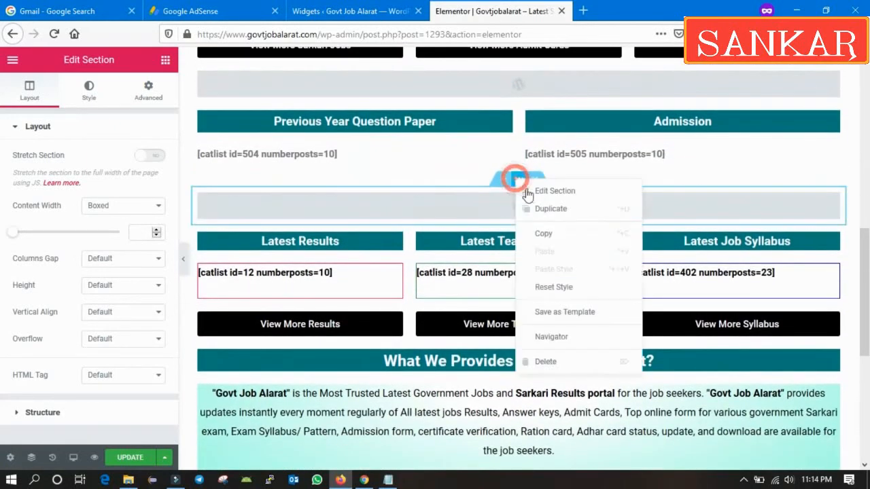
click(557, 210)
scroll(584, 231, down, 2)
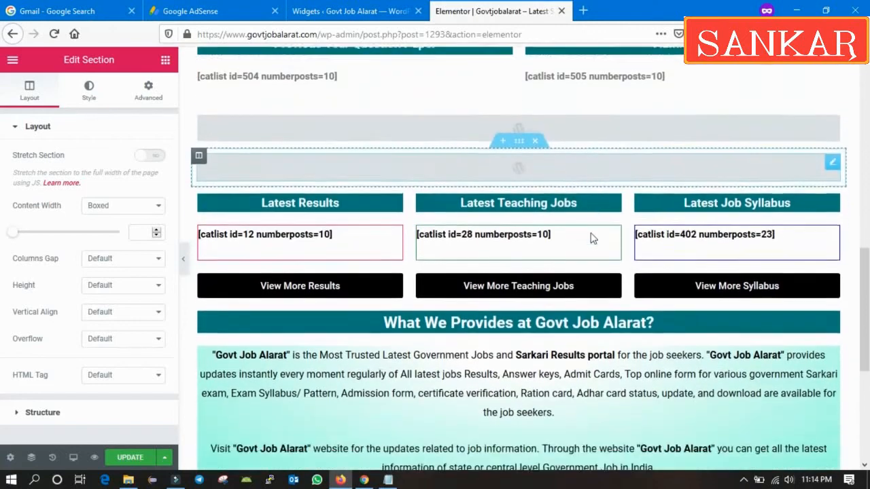
drag(527, 125, 591, 192)
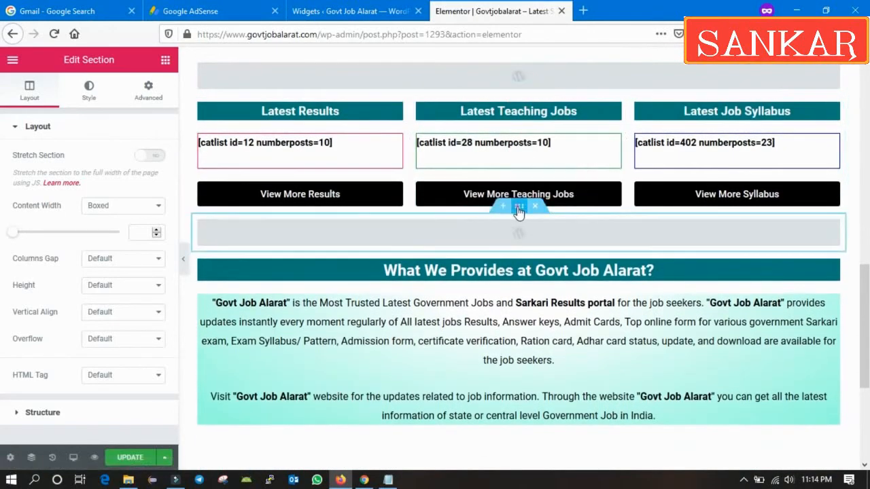
- Duplicate the ad section above the What We Provides heading and move one copy below that section's text block
right_click(520, 213)
click(554, 241)
scroll(631, 234, down, 2)
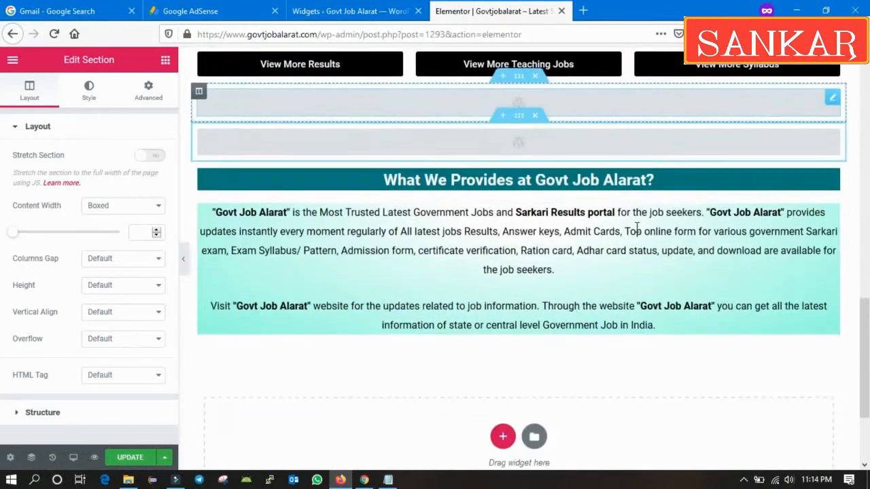
scroll(623, 214, up, 1)
drag(518, 161, 513, 236)
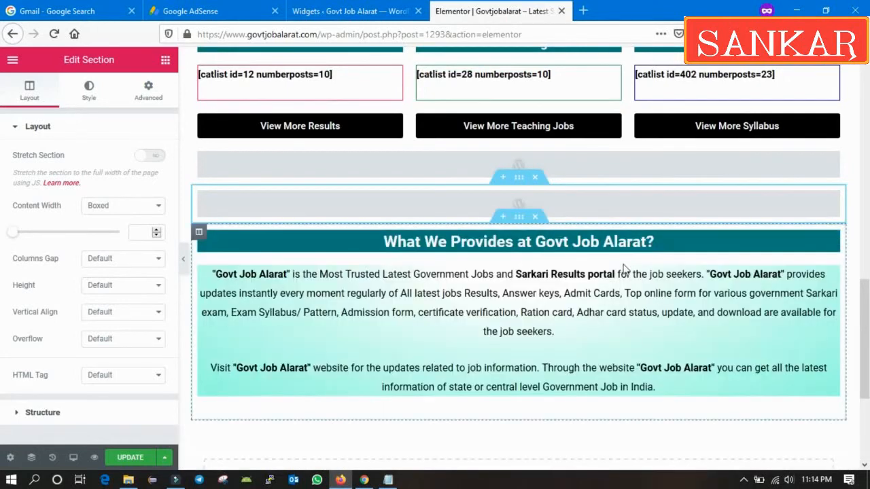
drag(513, 177, 505, 353)
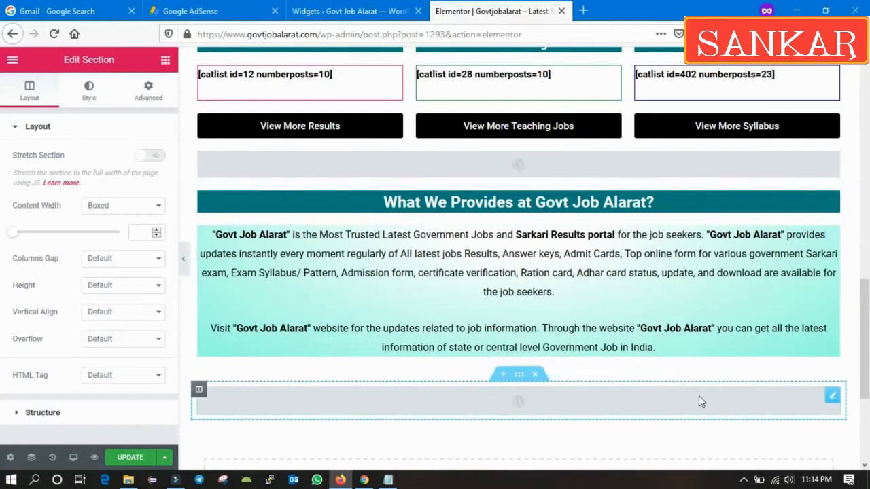
- Try an HTML widget above the View More Sarkari Jobs button and delete it again
scroll(624, 426, up, 2)
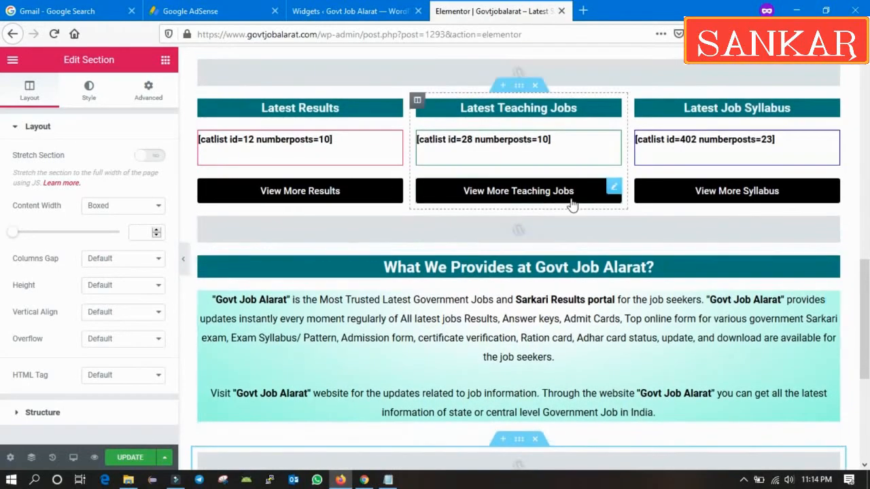
scroll(569, 202, up, 8)
scroll(571, 202, up, 2)
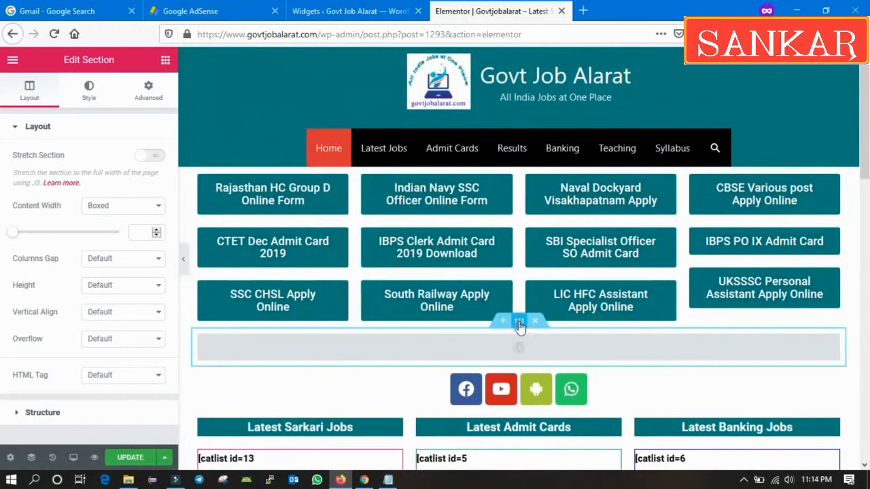
drag(509, 322, 520, 339)
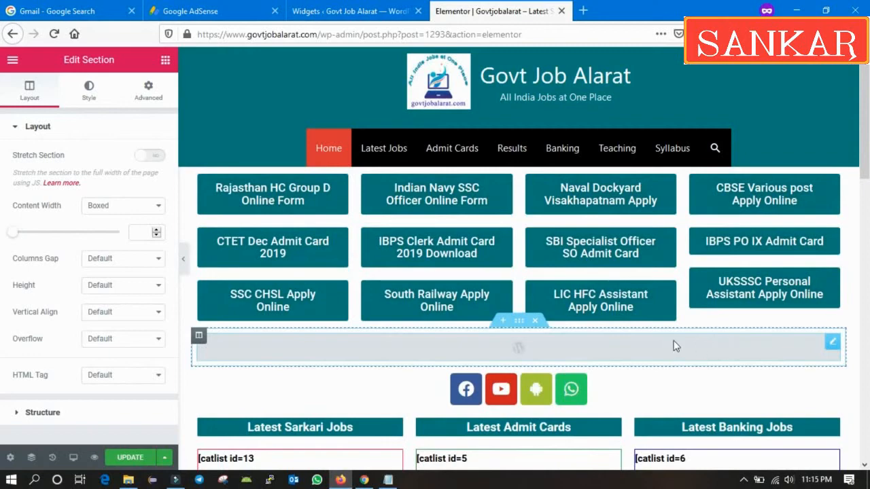
scroll(640, 344, down, 5)
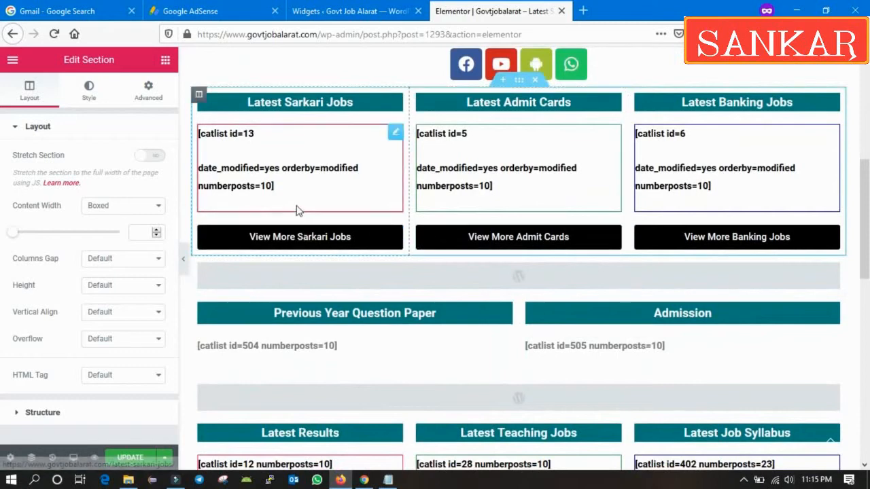
click(165, 61)
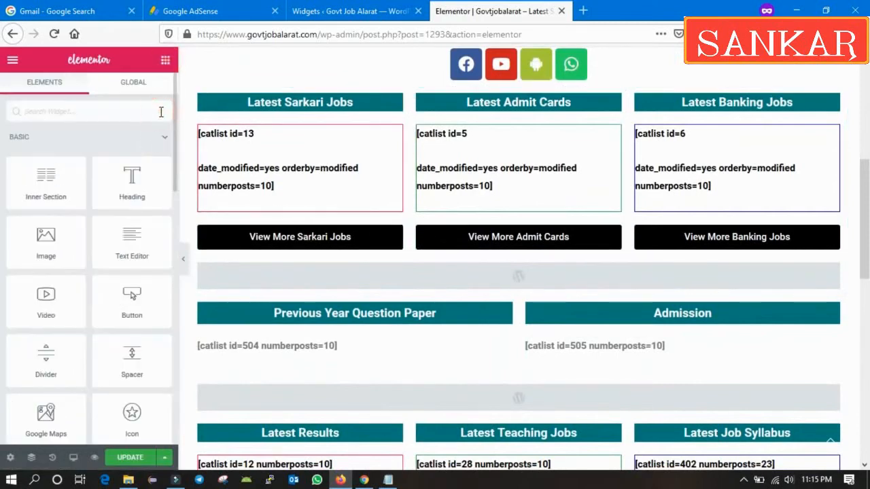
text(html)
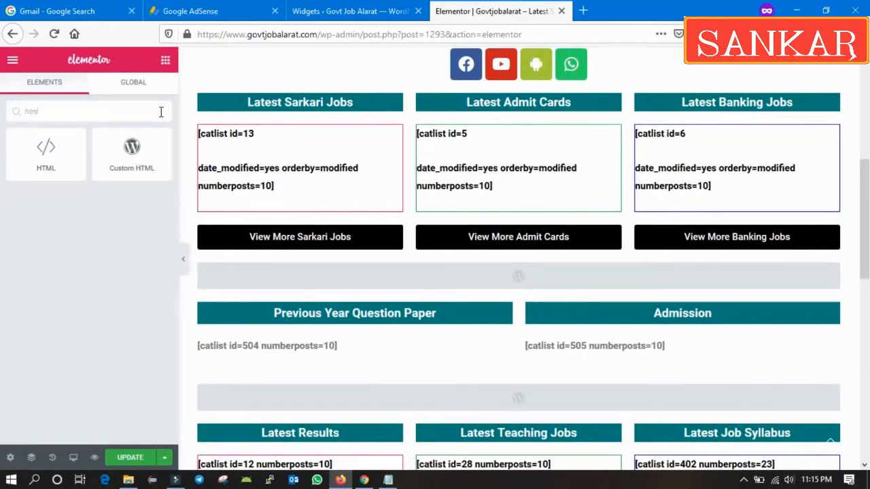
drag(49, 161, 319, 212)
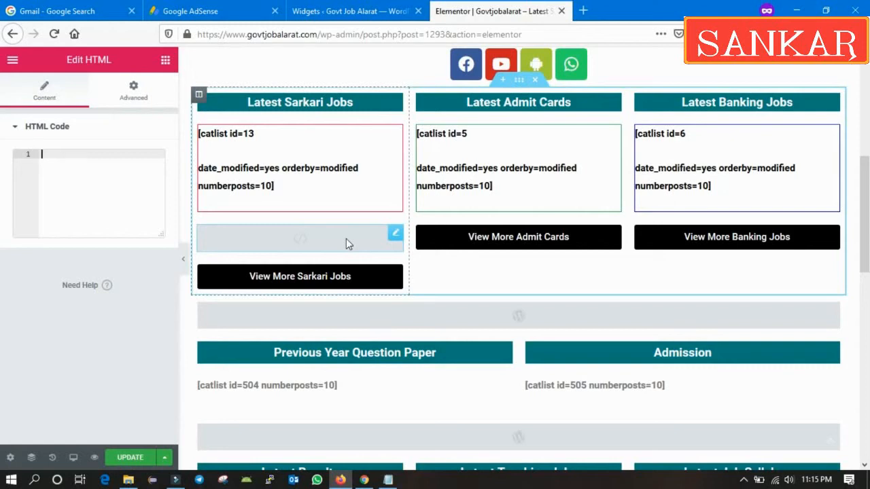
right_click(390, 232)
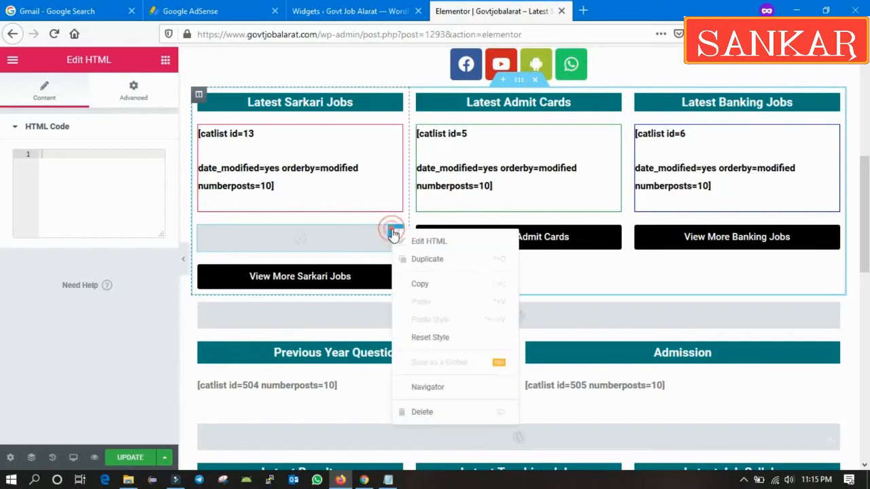
click(440, 412)
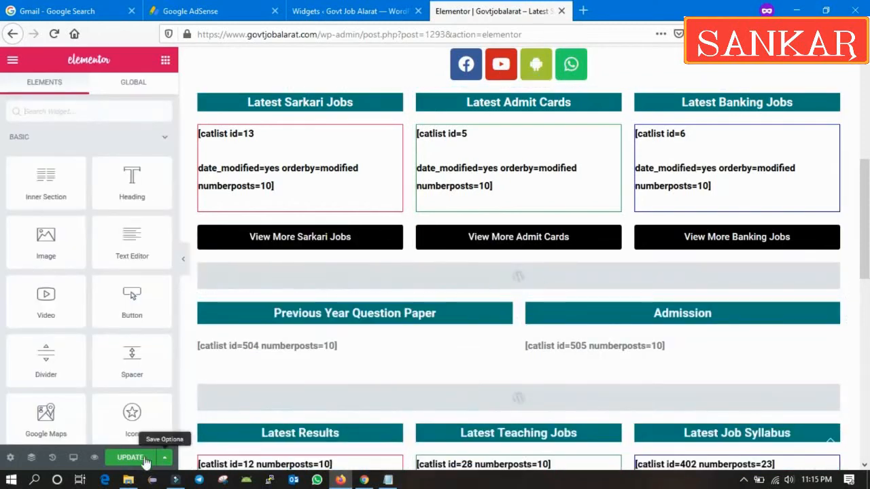
- Update the homepage to save the added ad sections
click(131, 458)
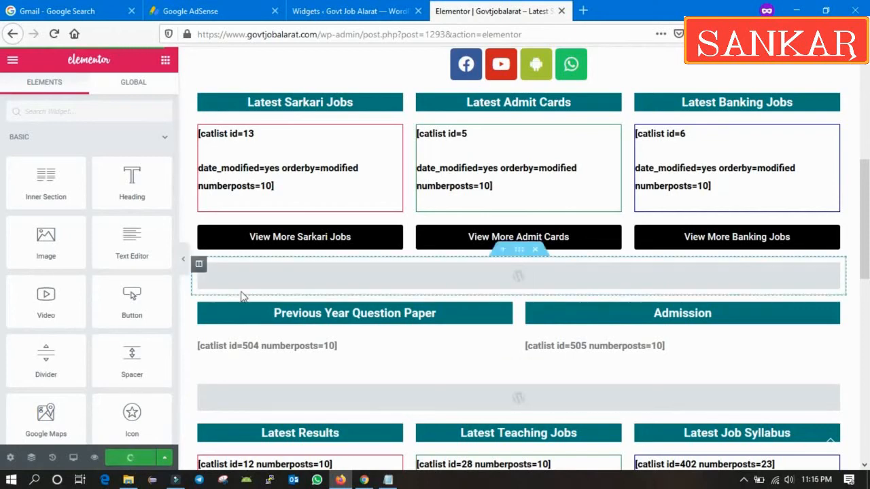
click(814, 480)
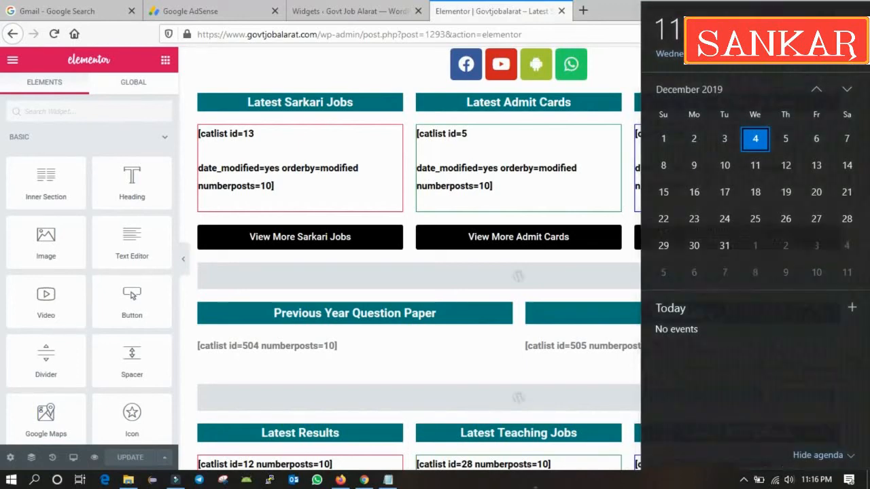
click(543, 487)
- Switch to Google AdSense, finish the code generator for the new display ad, and examine the existing ad units
click(197, 11)
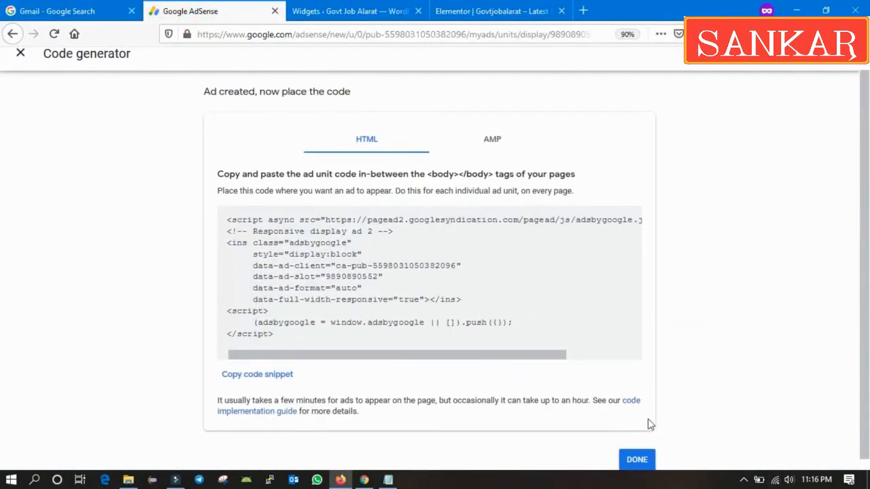
click(637, 460)
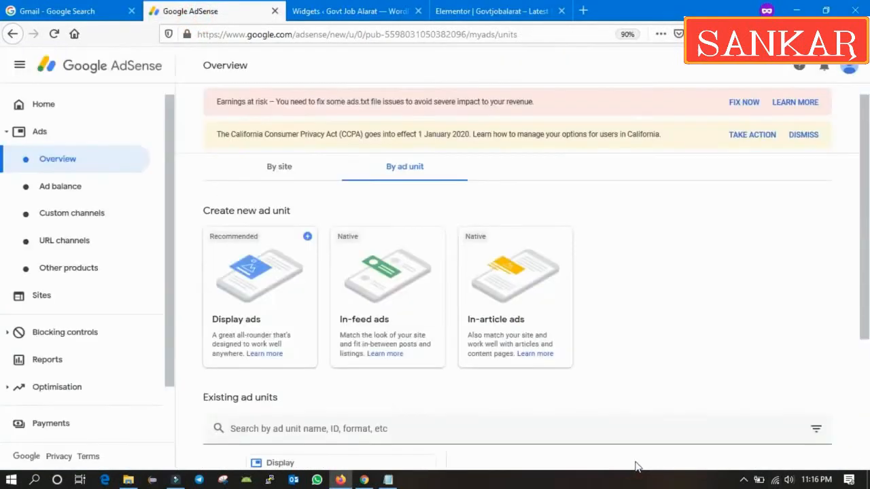
scroll(517, 211, down, 3)
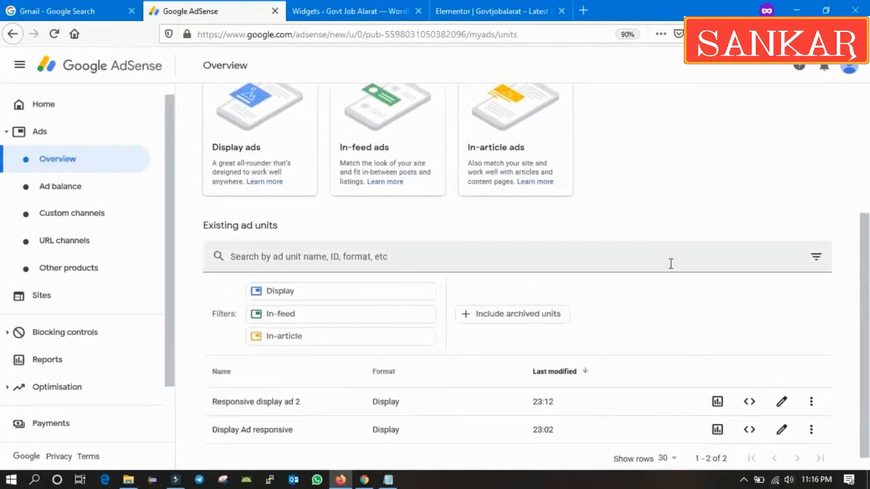
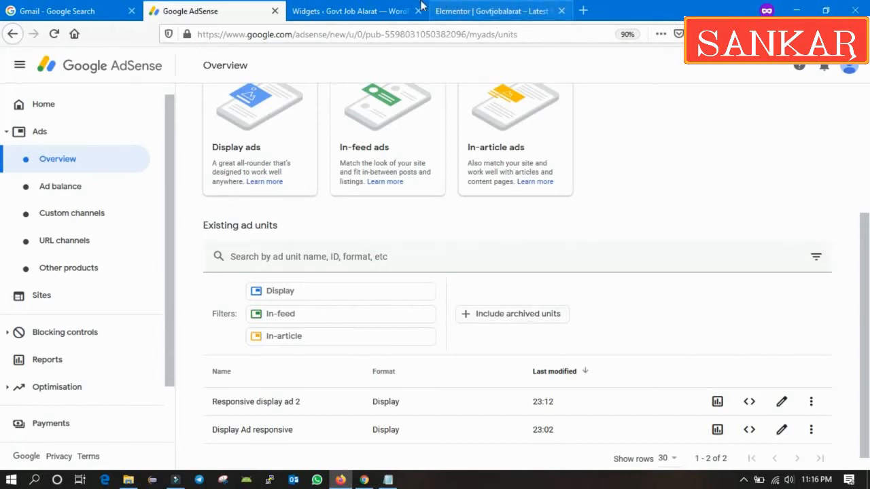
- Switch to the WordPress widgets page and open the Ad Inserter settings
click(342, 11)
scroll(462, 217, down, 4)
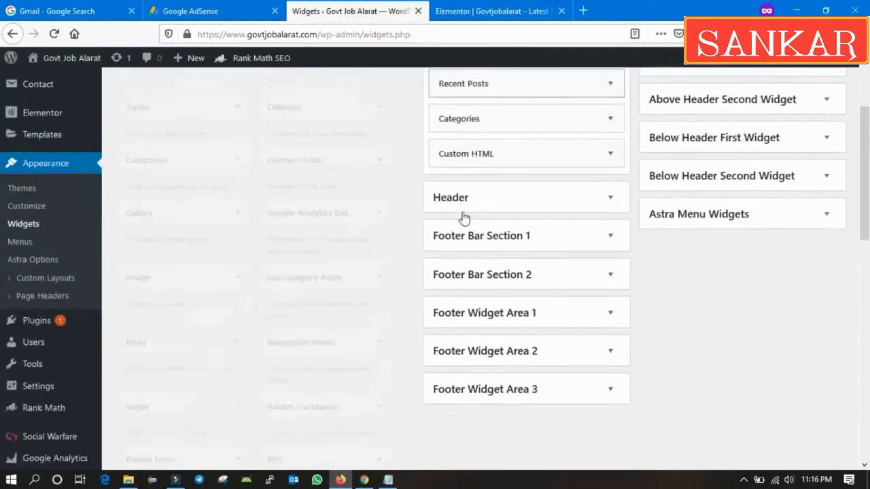
scroll(392, 224, down, 4)
scroll(398, 231, up, 4)
click(519, 345)
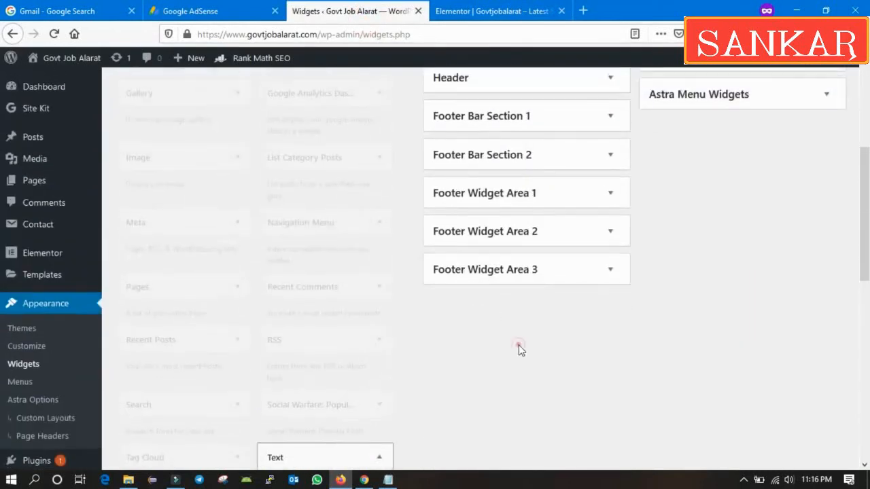
scroll(58, 329, down, 2)
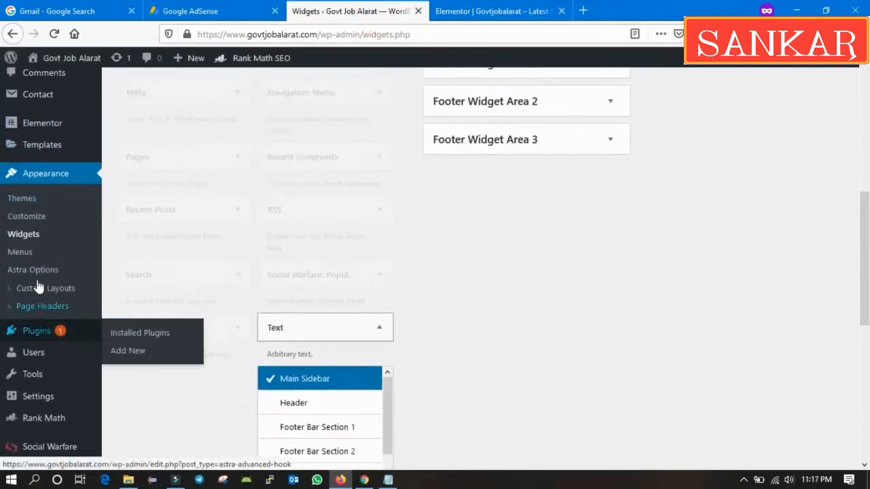
scroll(42, 331, down, 2)
mouse_move(45, 358)
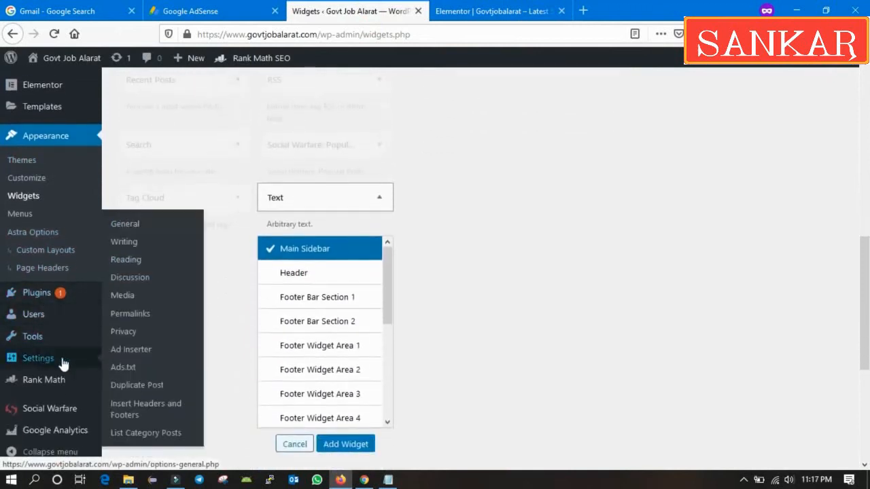
click(126, 353)
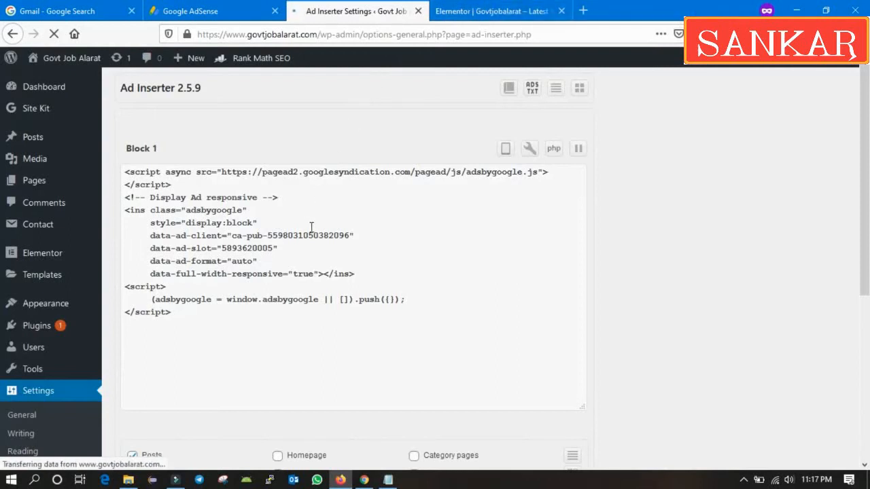
- Leave the Elementor editor for the live Govt Job Alarat homepage and reload it
click(469, 11)
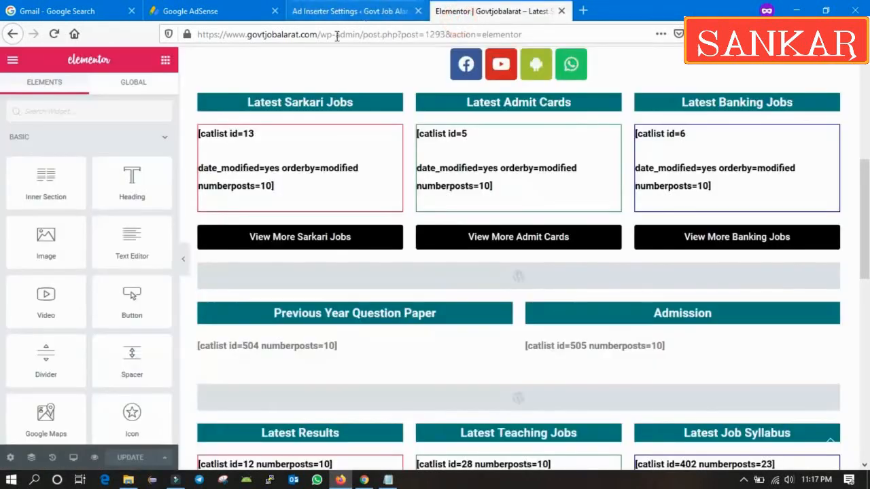
click(12, 34)
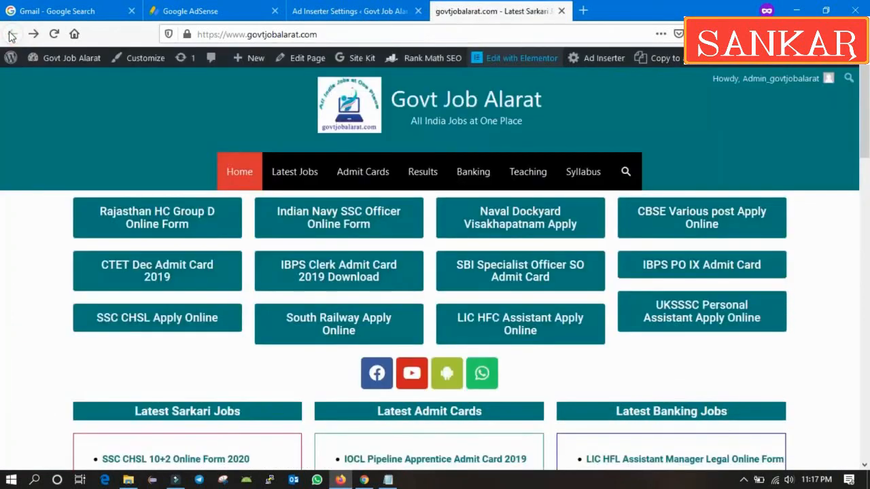
click(54, 34)
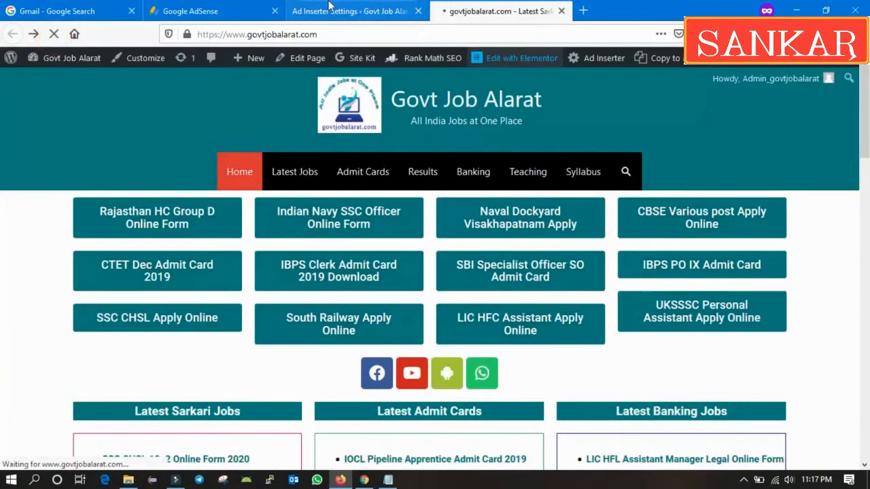
- Return to Ad Inserter and examine Block 1's manual insertion options and its client-side and server-side device detection settings
click(331, 12)
scroll(323, 170, down, 3)
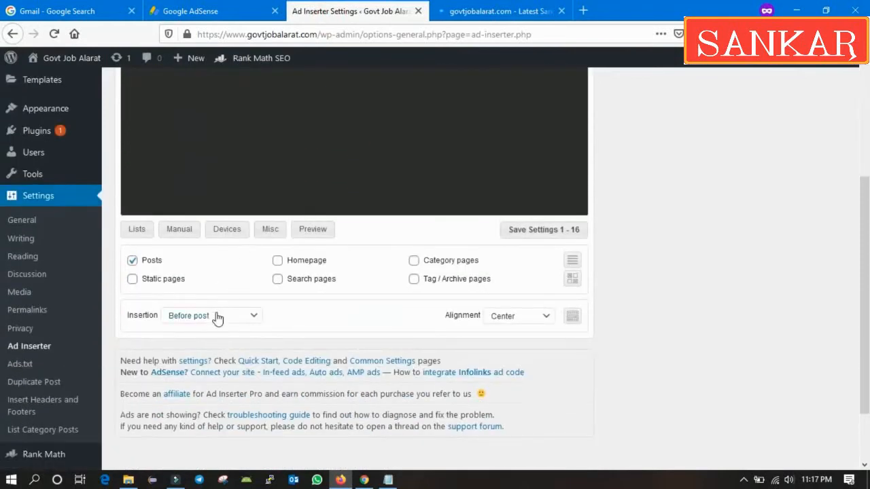
click(179, 231)
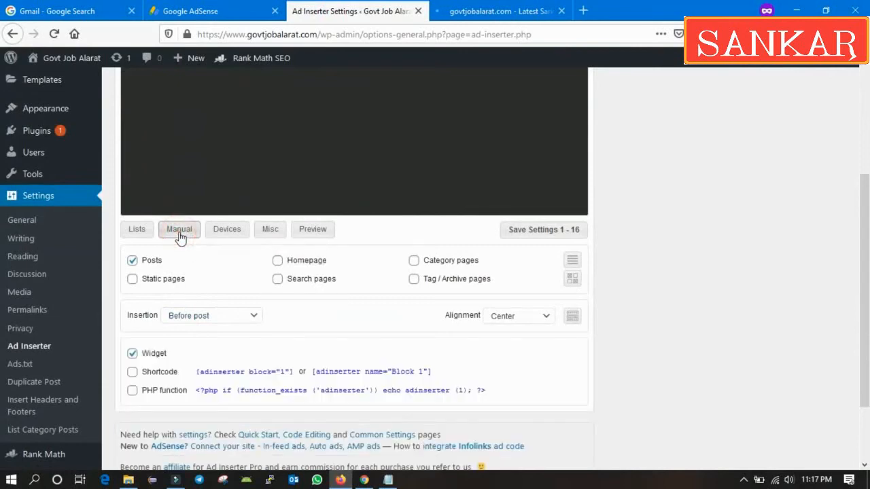
scroll(195, 269, down, 3)
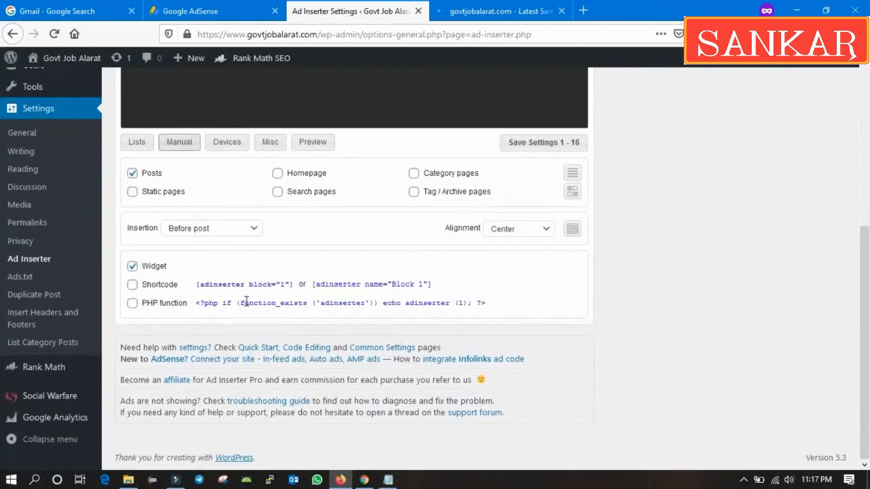
click(179, 141)
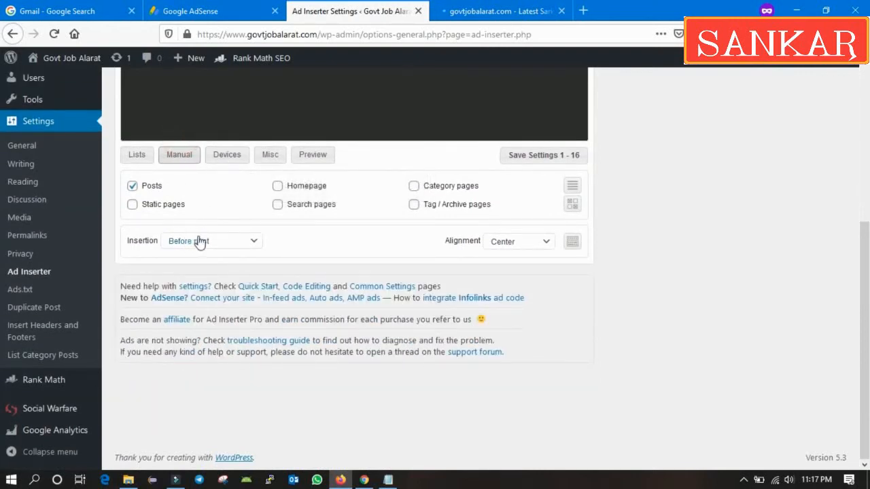
click(230, 156)
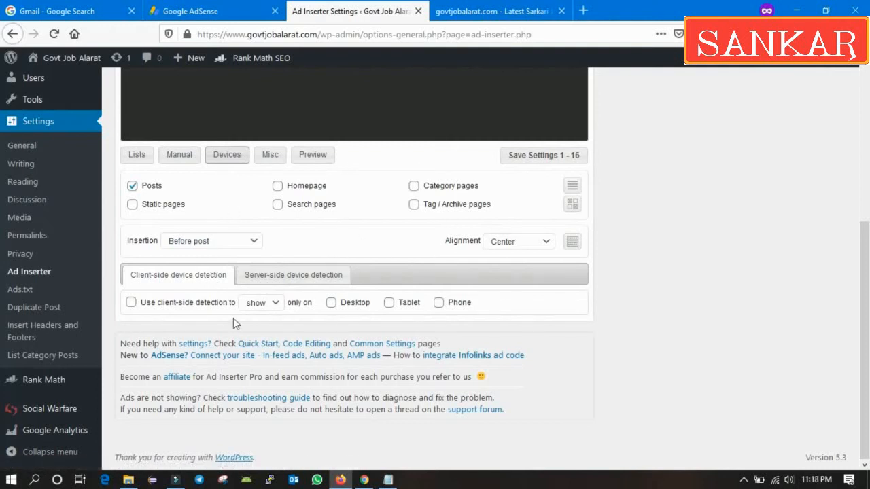
click(267, 275)
click(197, 274)
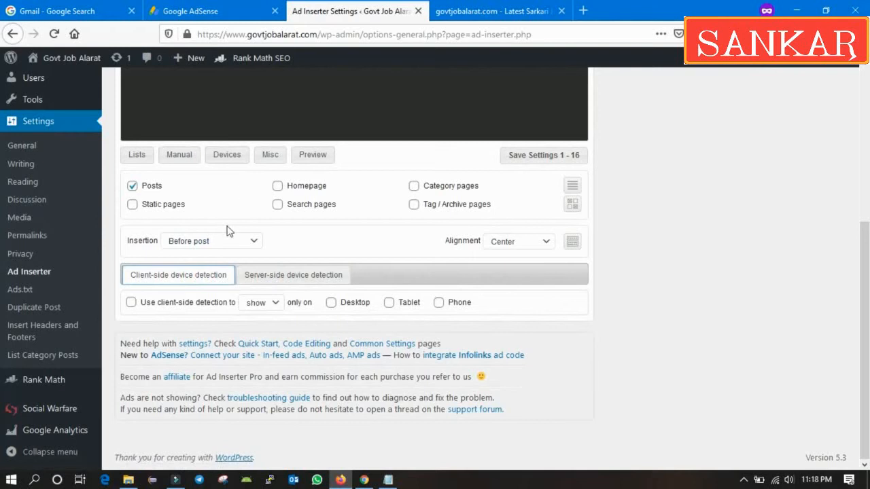
- Examine Block 1's client-side detection modes and device options, leaving Tablet and Phone unselected
click(276, 307)
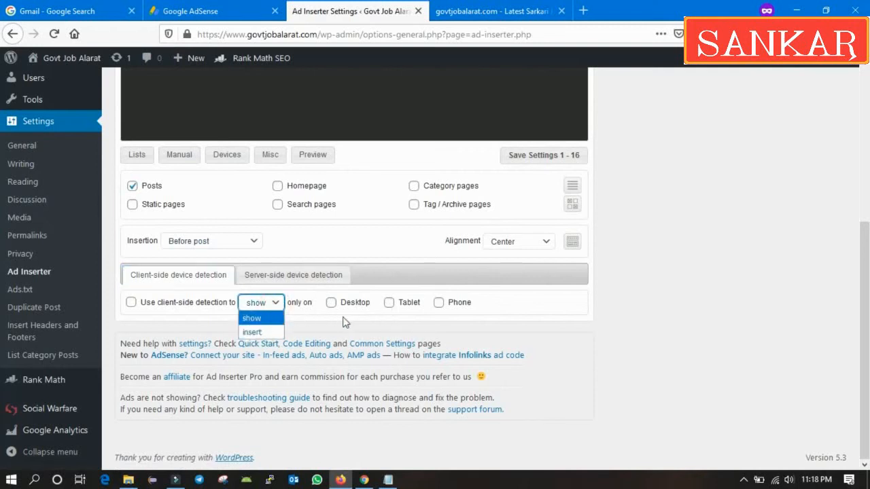
click(178, 317)
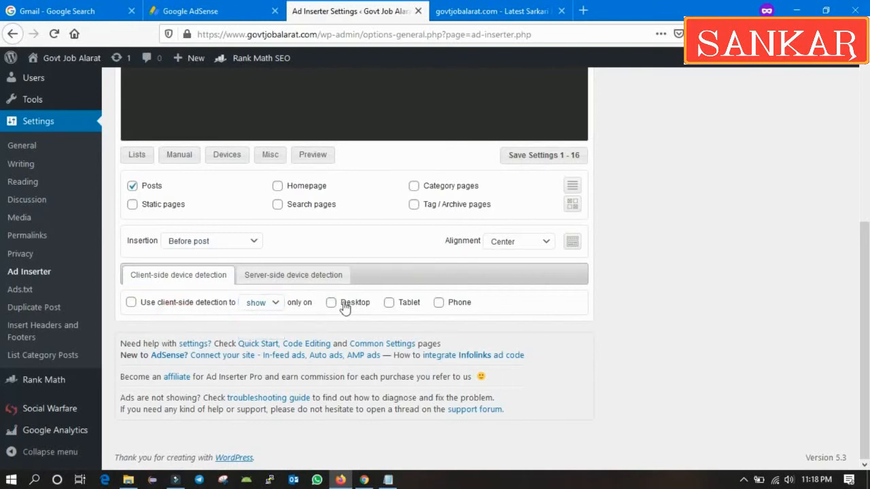
click(390, 304)
click(439, 303)
click(439, 303)
click(390, 304)
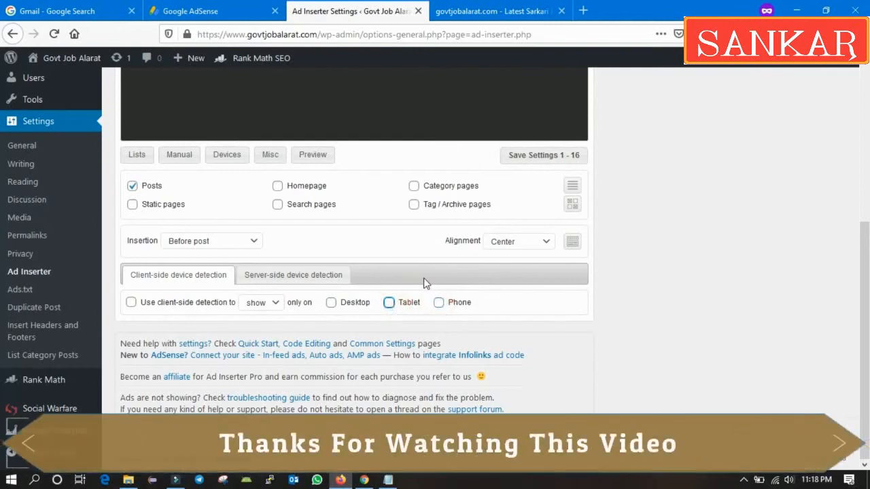
scroll(395, 283, up, 2)
scroll(395, 288, up, 2)
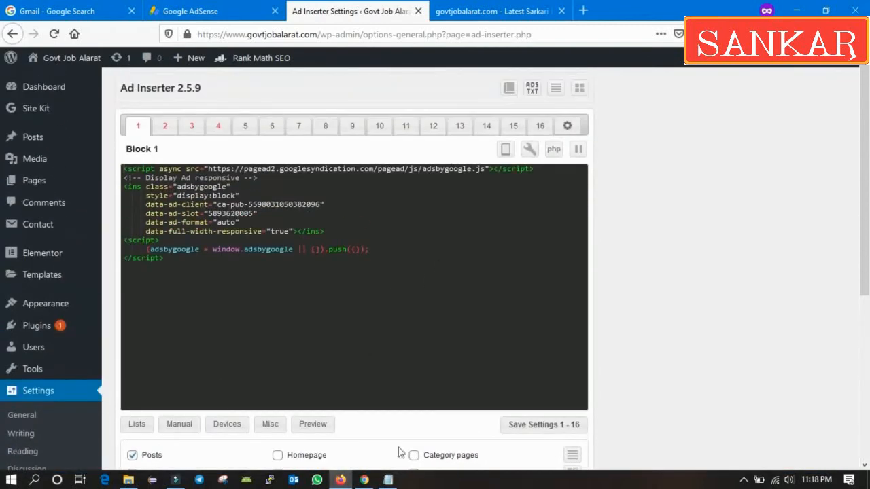
- Switch to the live Govt Job Alarat homepage and turn on Ad Inserter's Show Positions display
click(469, 12)
mouse_move(452, 58)
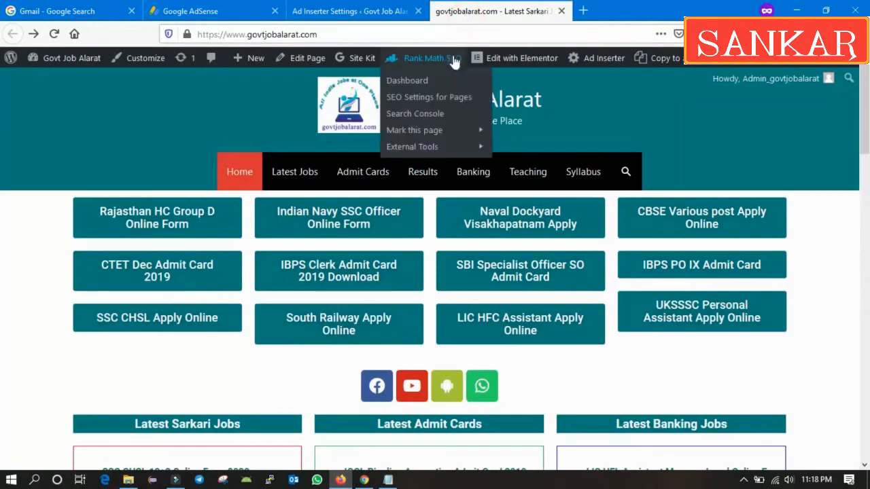
mouse_move(598, 68)
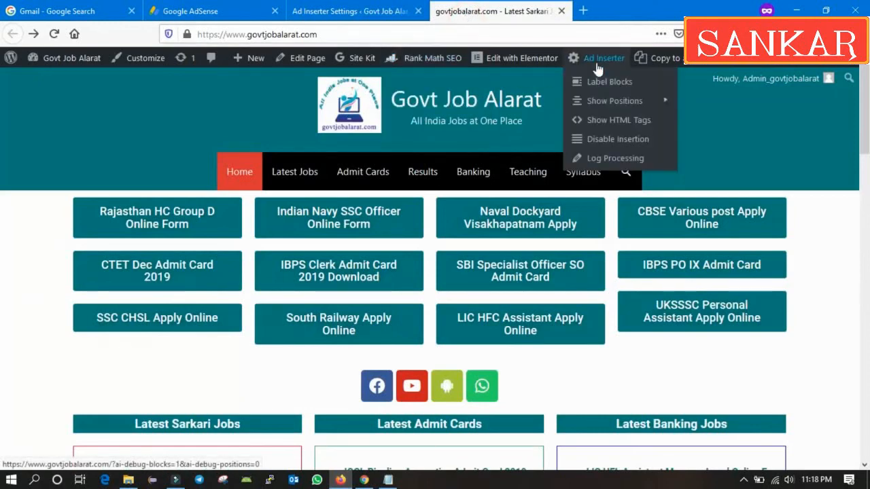
mouse_move(605, 109)
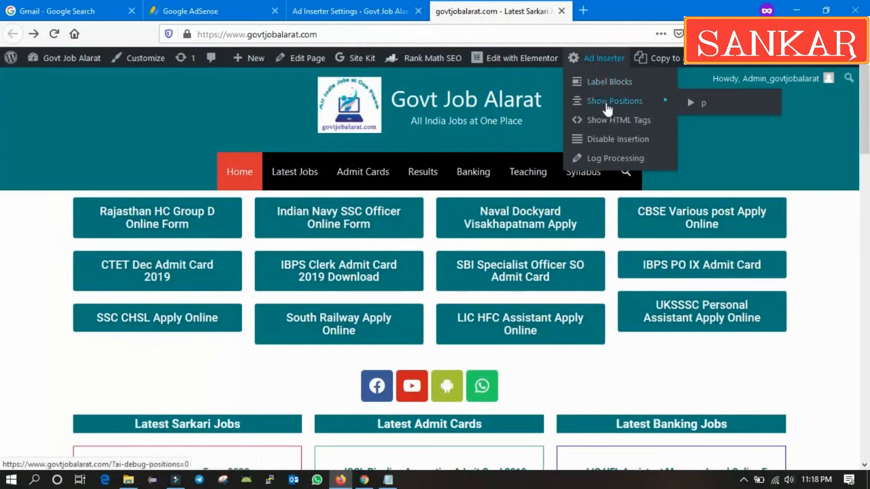
click(692, 105)
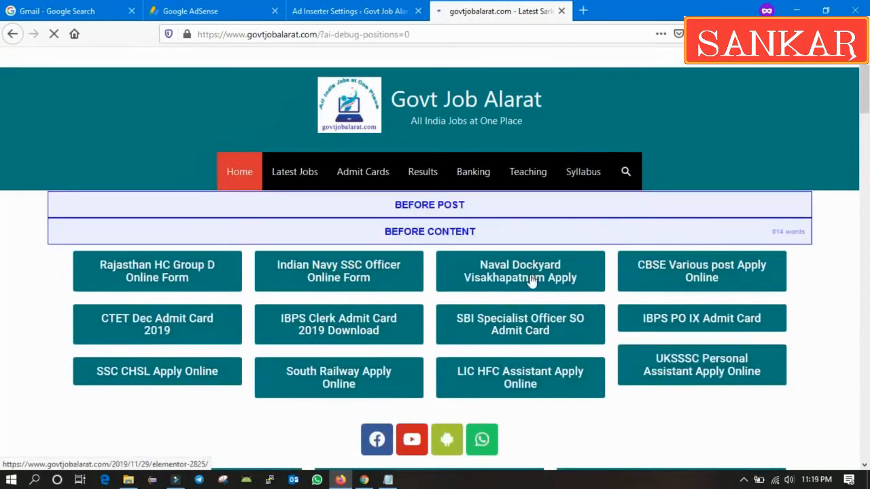
- Examine the ad insertion positions marked across the homepage, from the header through the paragraphs and post lists to the footer
scroll(534, 279, down, 4)
scroll(533, 280, down, 20)
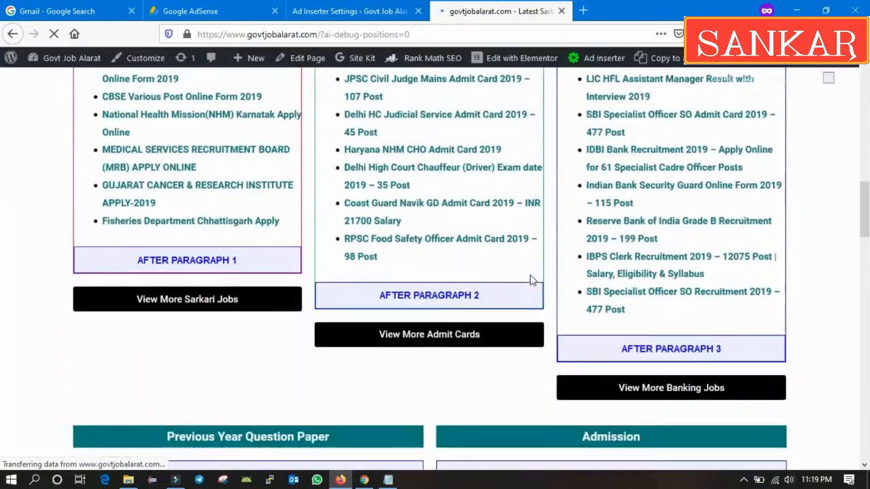
scroll(532, 280, down, 10)
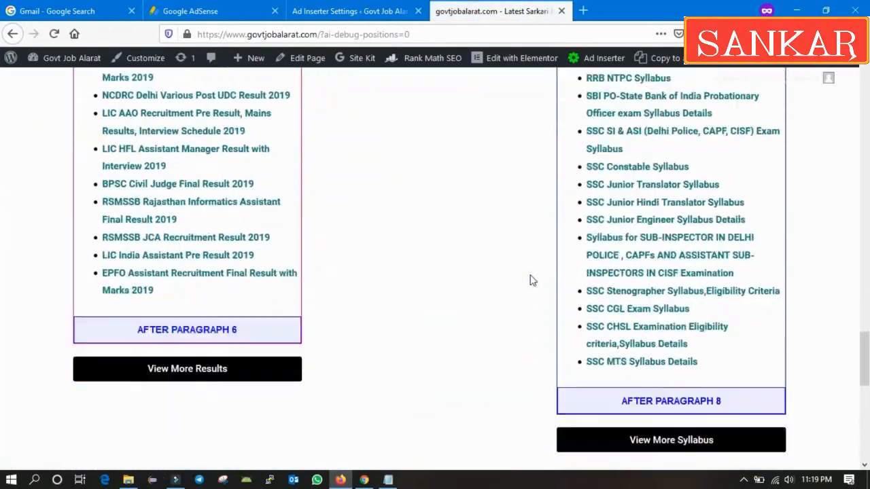
scroll(532, 280, down, 4)
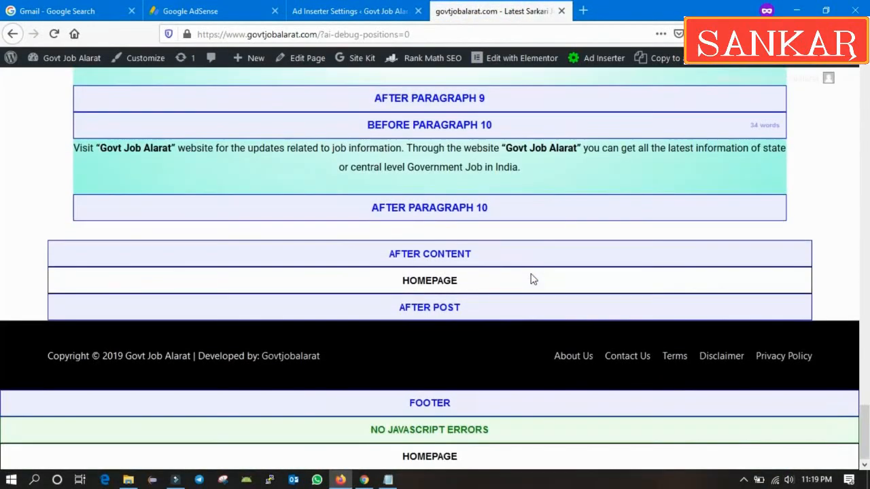
scroll(532, 279, up, 20)
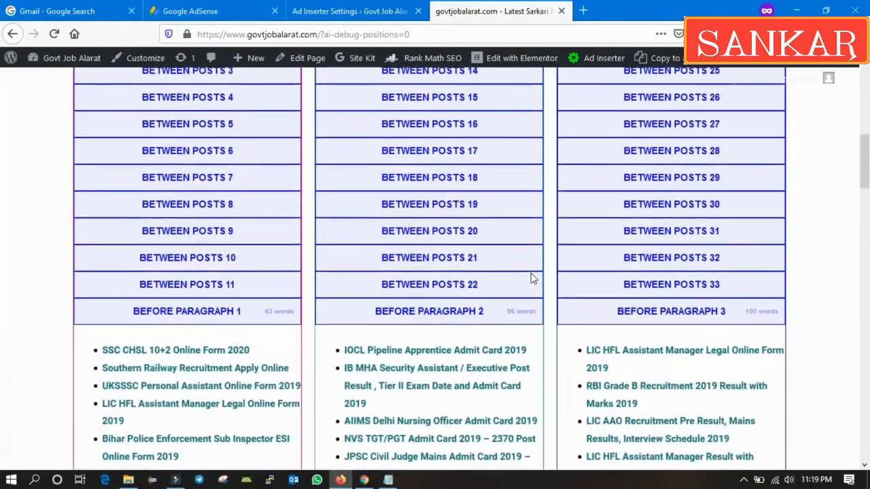
scroll(532, 280, up, 3)
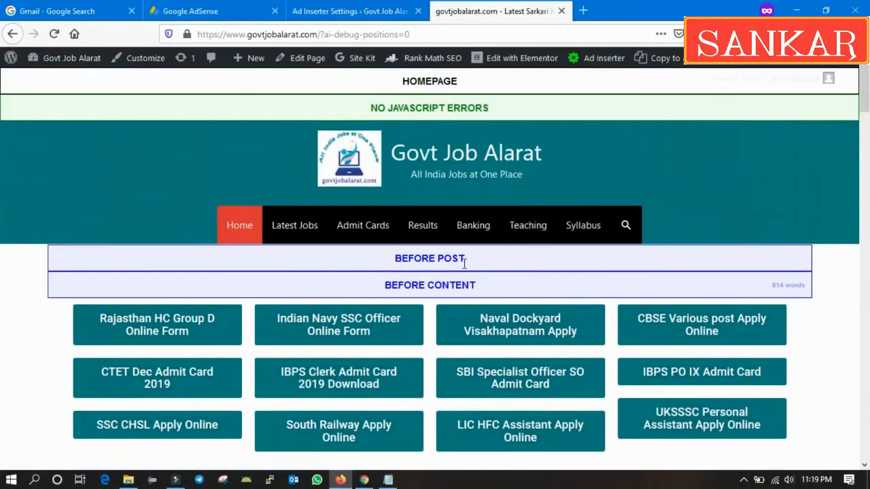
scroll(468, 291, down, 14)
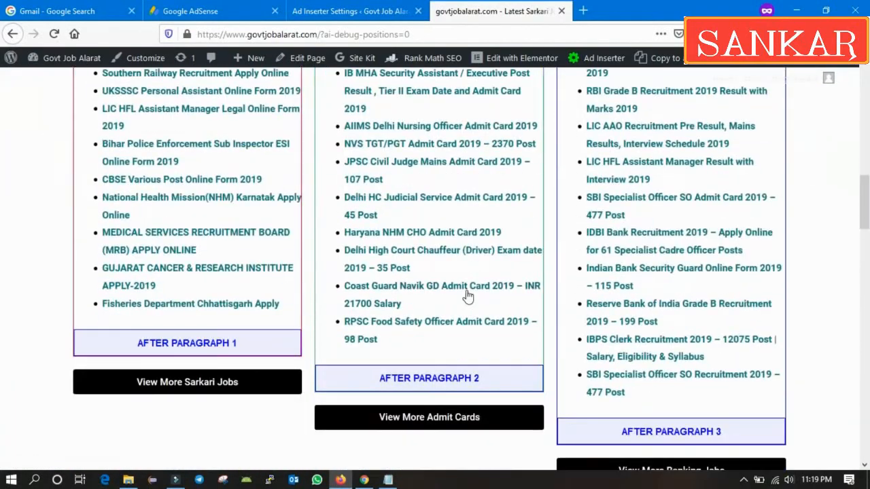
scroll(469, 282, up, 6)
scroll(469, 285, down, 9)
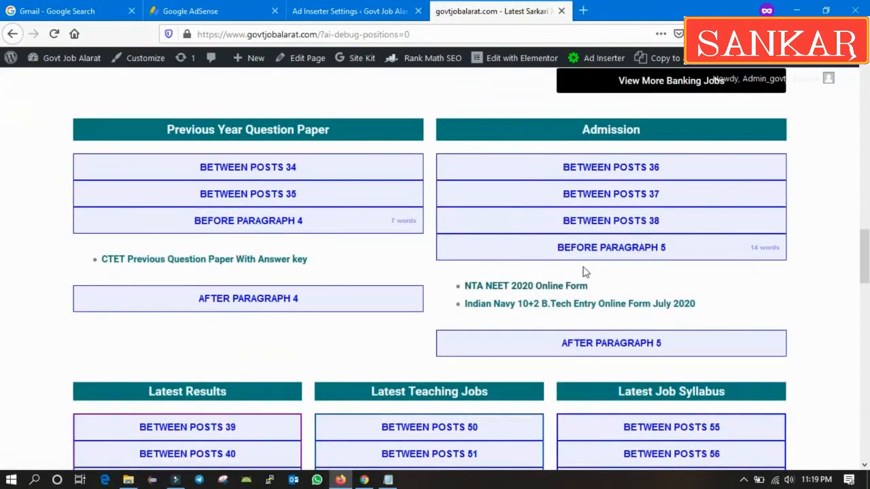
scroll(518, 317, down, 5)
scroll(519, 317, down, 10)
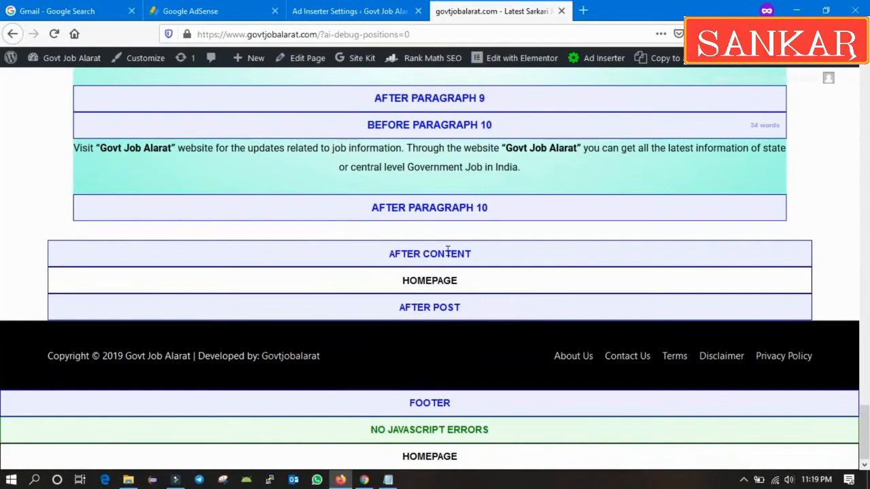
scroll(448, 250, up, 20)
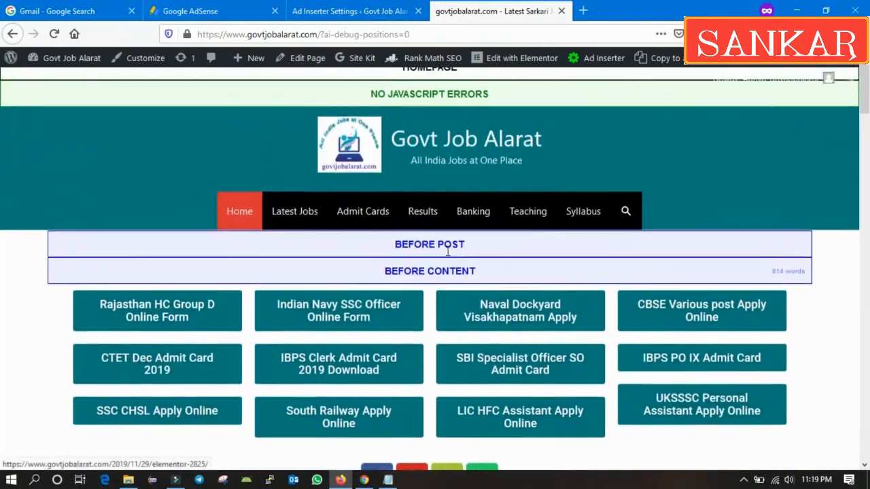
scroll(448, 251, up, 1)
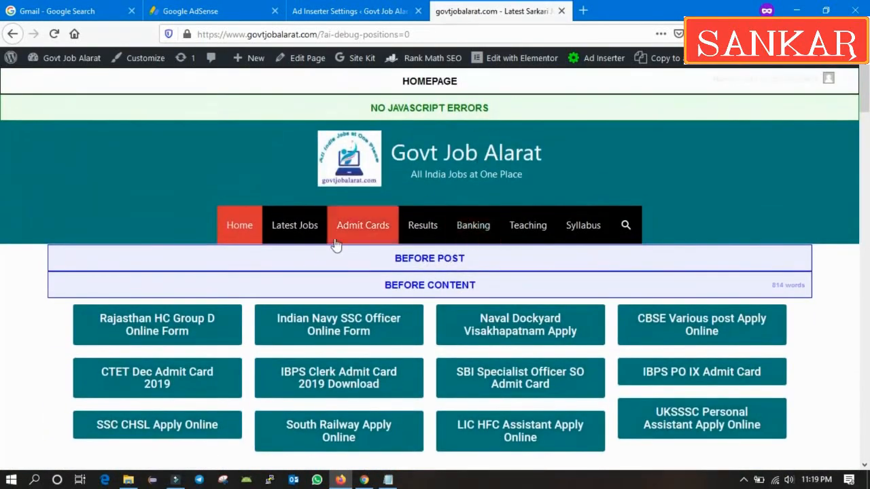
- Open the LIC HFL Assistant Manager Legal Online Form 2019 post and examine its marked ad insertion positions
scroll(525, 258, down, 10)
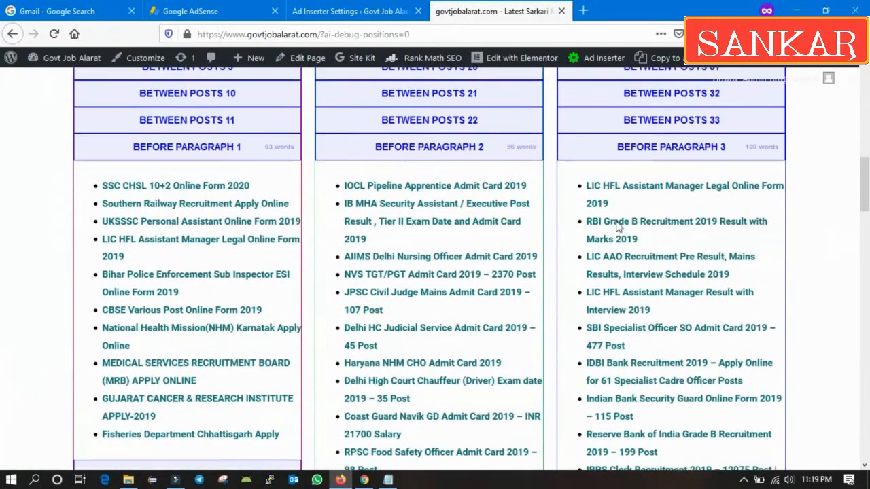
scroll(620, 227, down, 5)
click(616, 189)
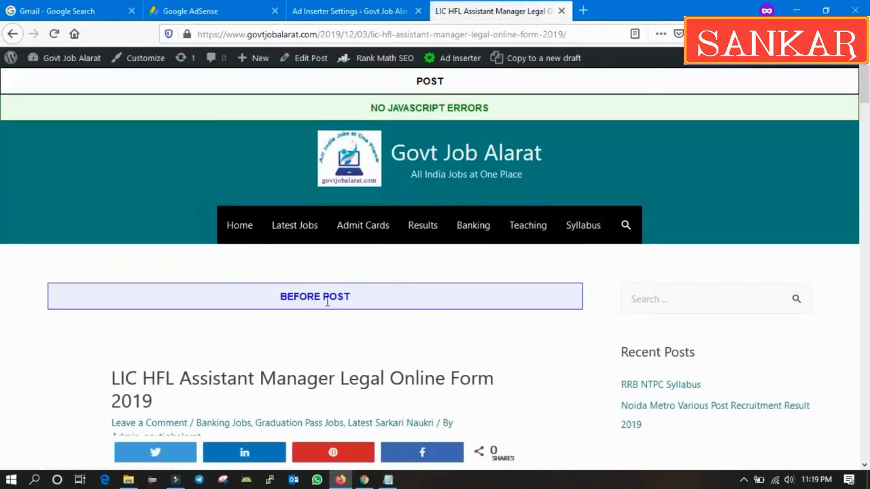
scroll(423, 294, down, 3)
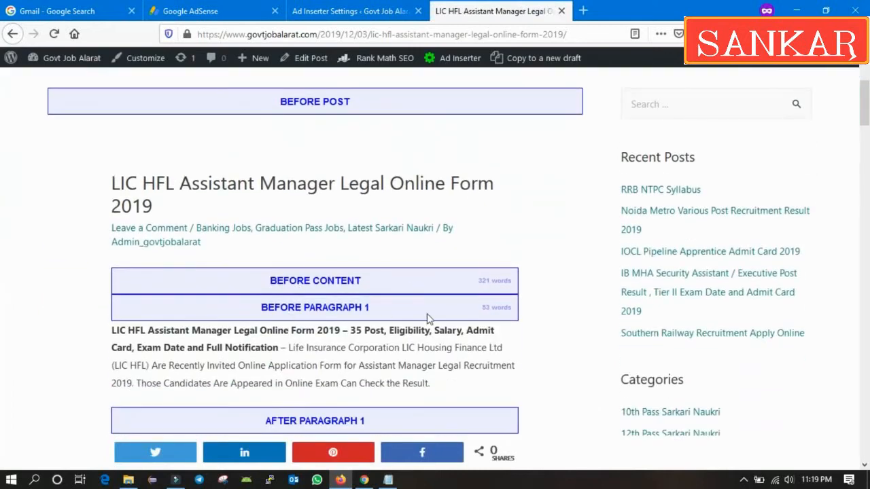
scroll(408, 314, down, 3)
scroll(349, 292, down, 9)
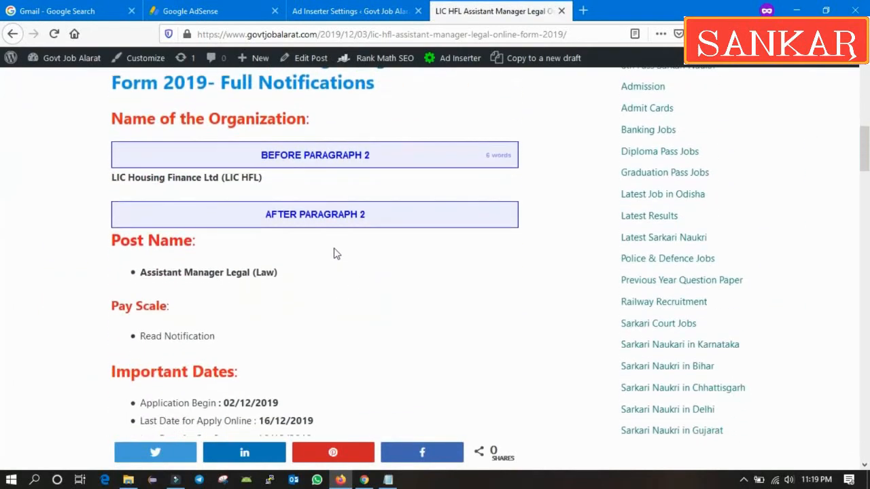
scroll(327, 275, down, 15)
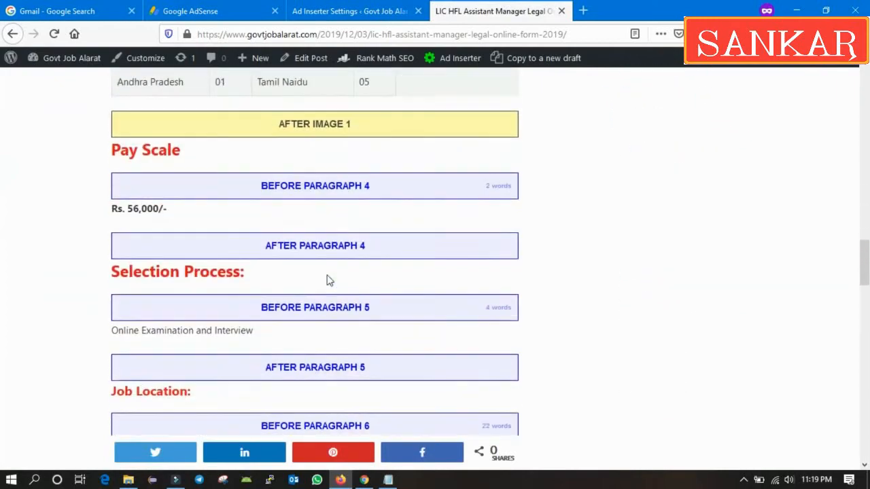
scroll(328, 278, down, 15)
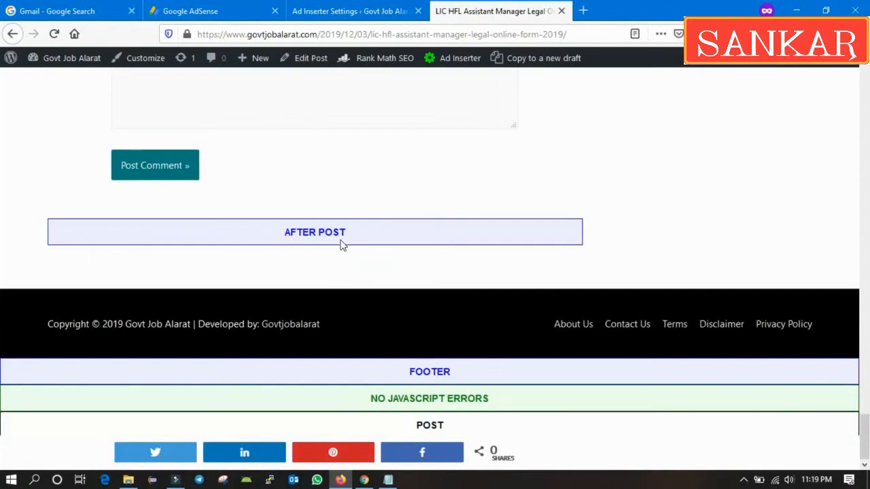
scroll(342, 245, up, 15)
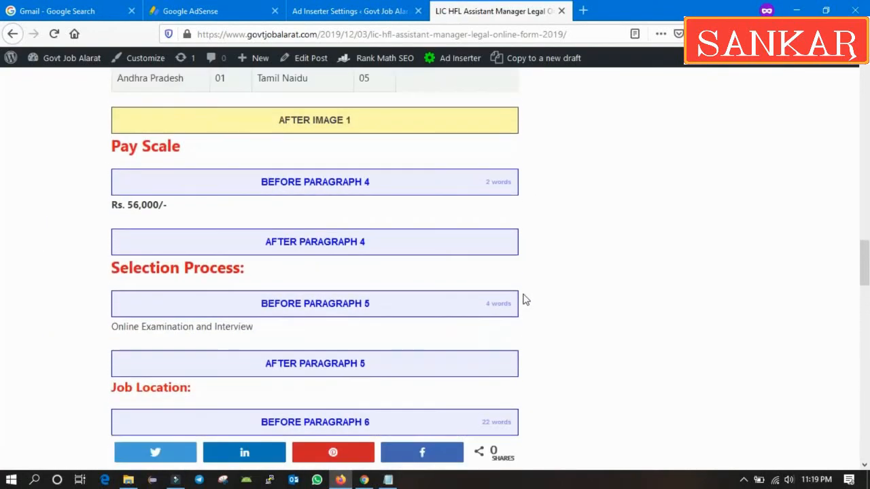
scroll(384, 307, down, 10)
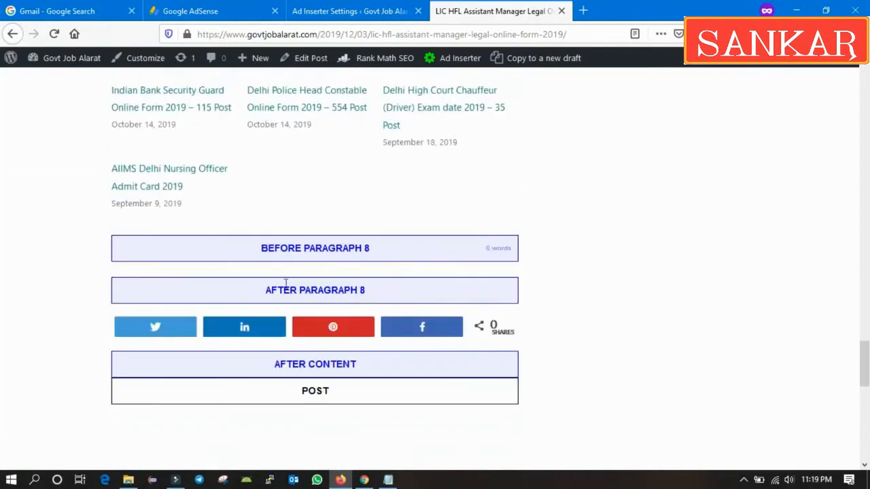
scroll(285, 283, down, 3)
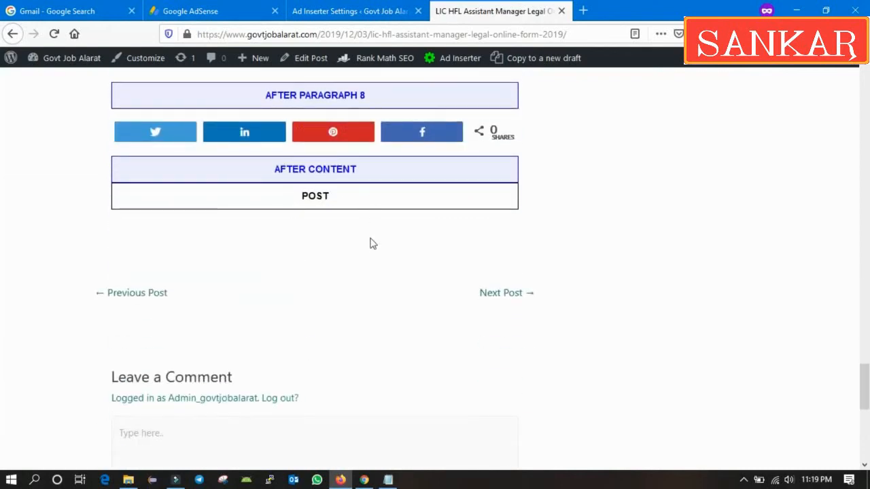
scroll(371, 246, down, 5)
scroll(610, 291, up, 15)
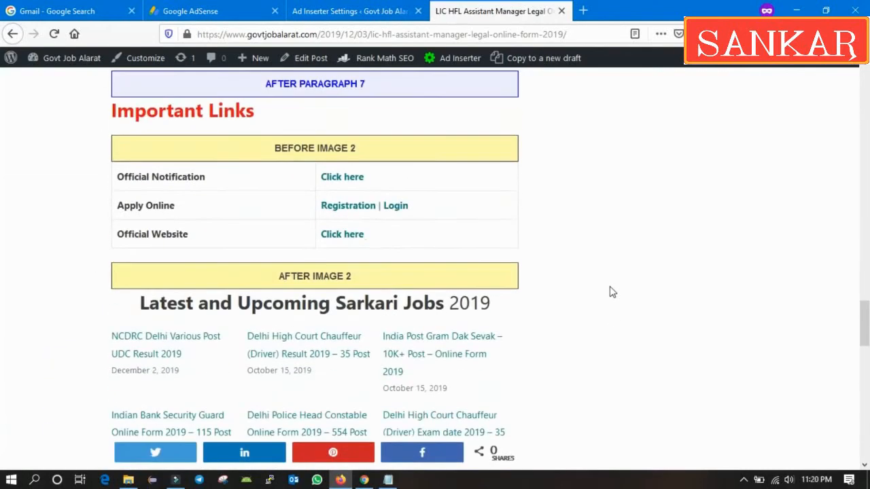
scroll(610, 291, up, 20)
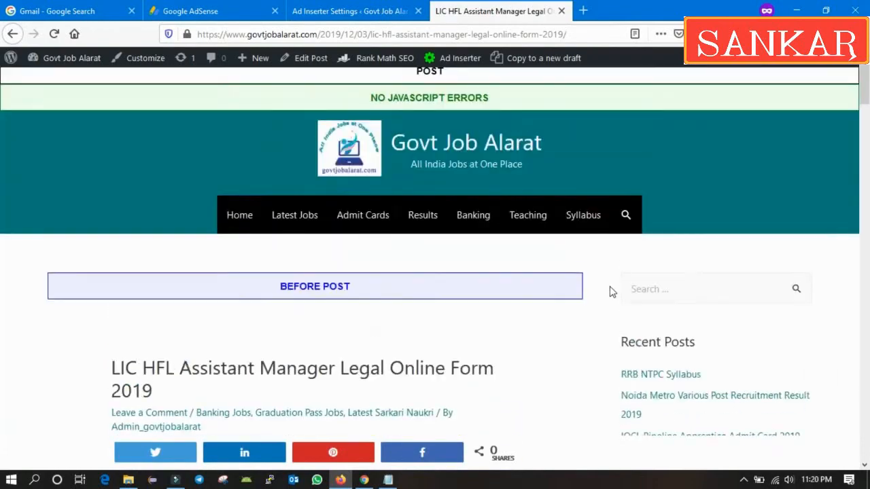
scroll(610, 291, up, 1)
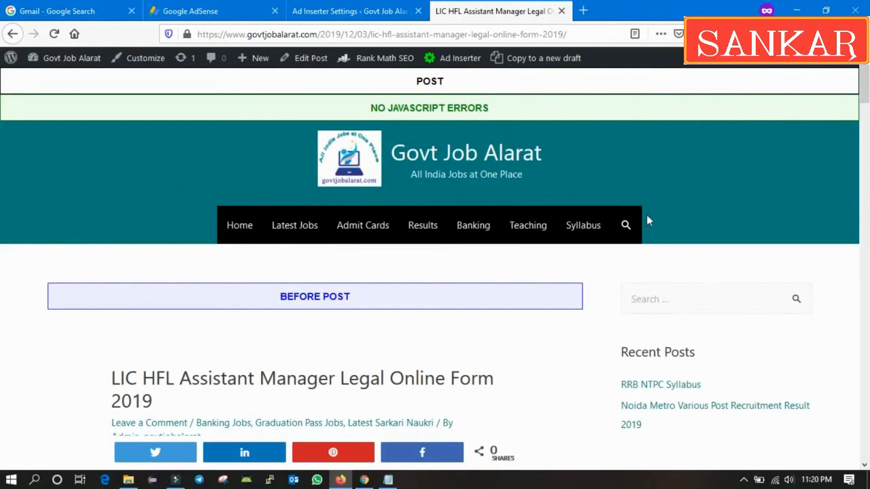
scroll(711, 292, down, 5)
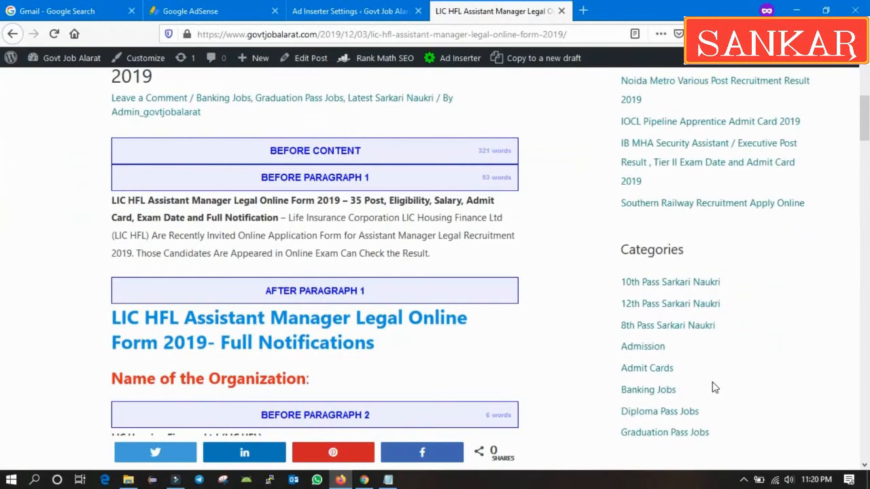
- Turn off Ad Inserter's Show Positions display on the post and return to the Google AdSense ad units overview
mouse_move(454, 60)
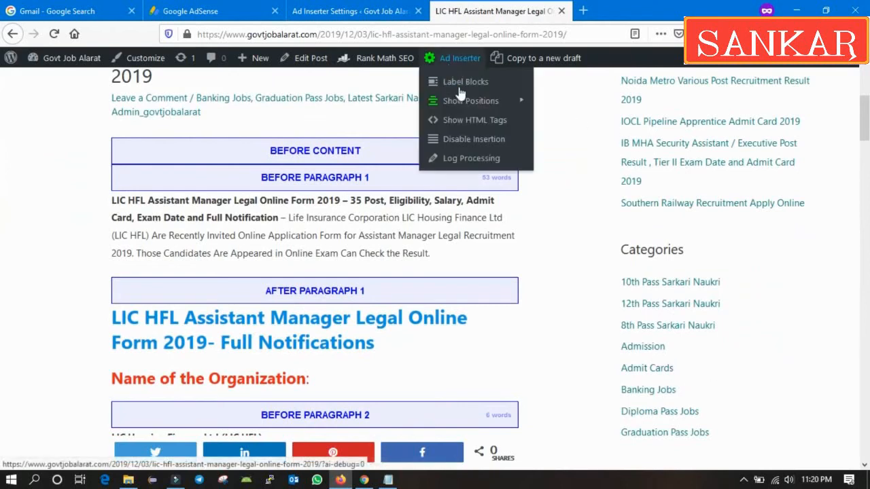
click(469, 100)
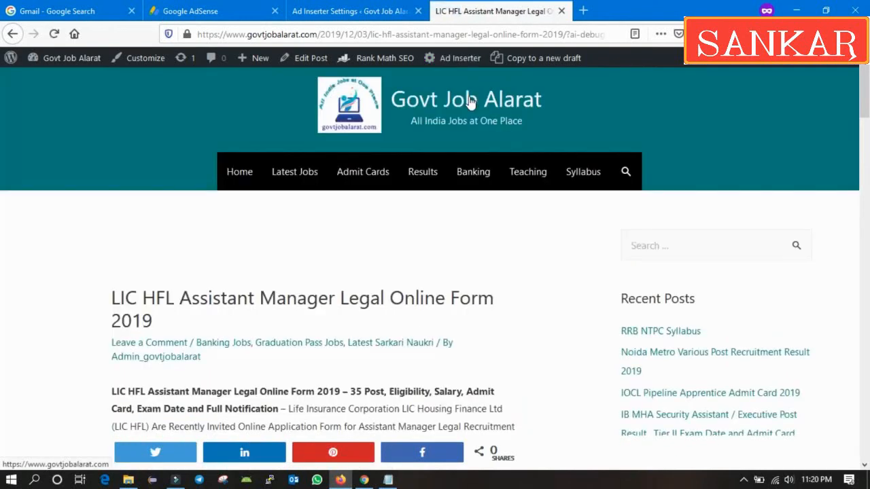
click(229, 9)
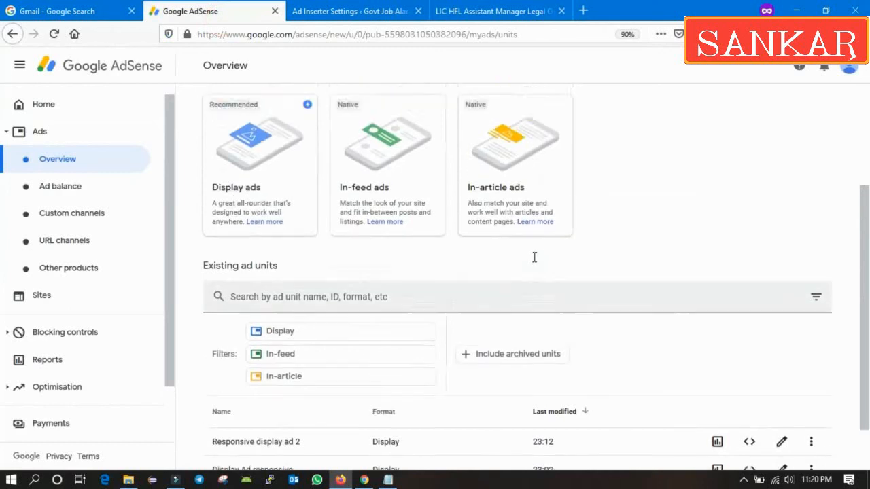
scroll(534, 258, up, 3)
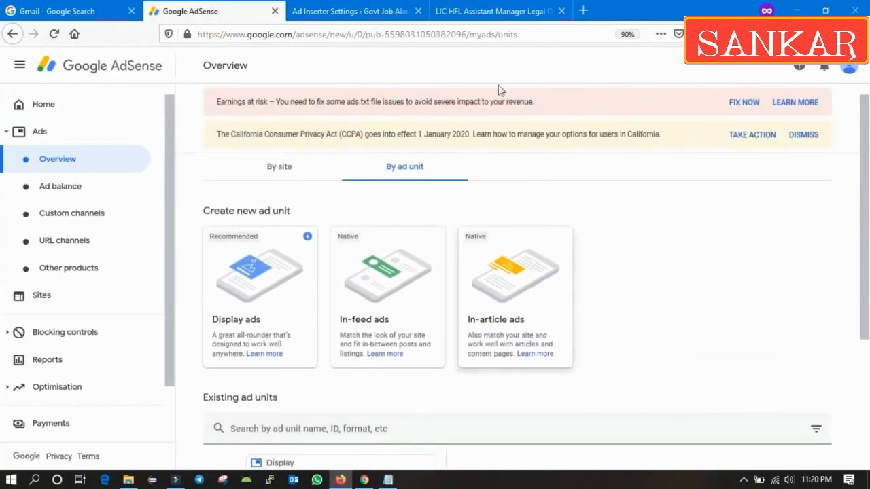
- Go to the fix for the ads.txt earnings warning, download the ads.txt file for govtjobalarat.com and open it with Notepad
drag(221, 103, 571, 110)
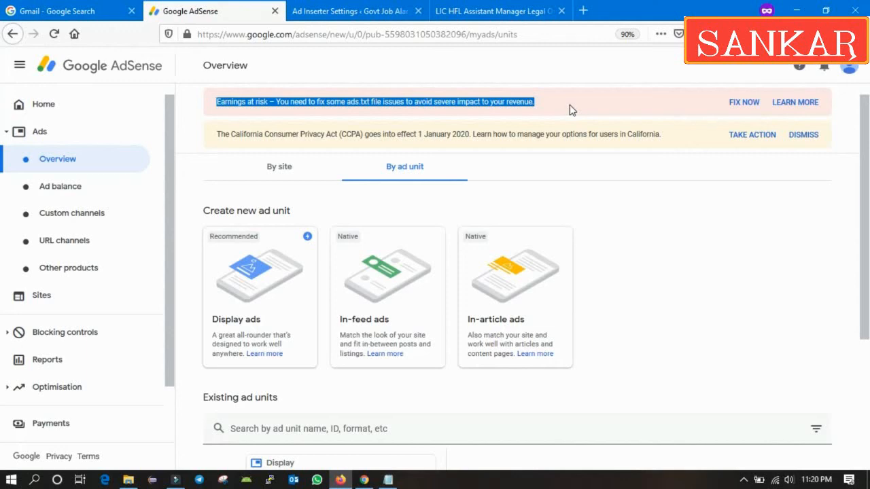
click(751, 103)
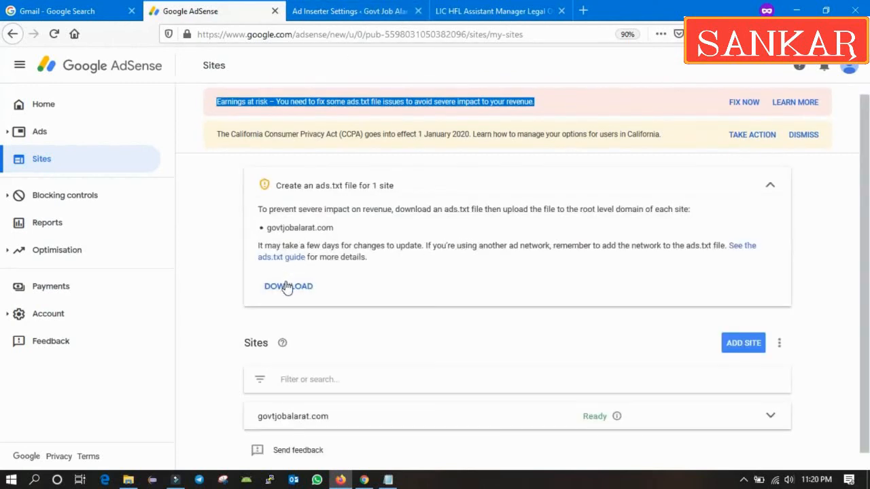
click(287, 287)
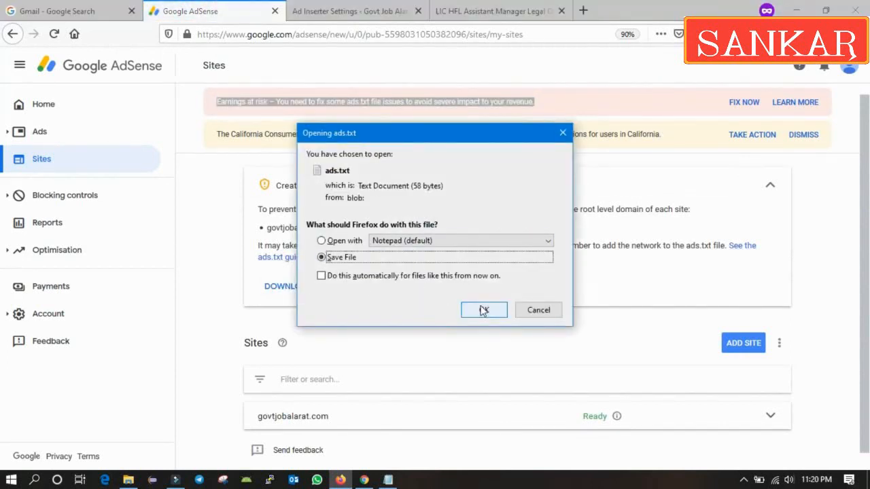
click(320, 241)
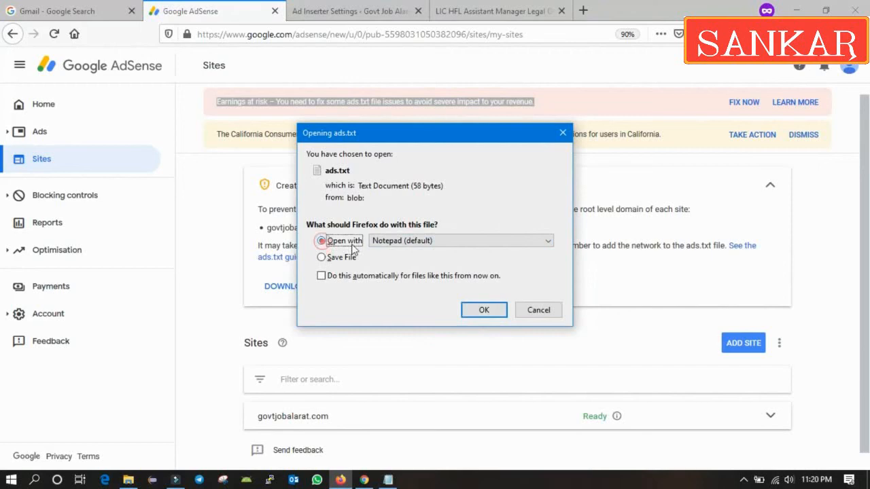
click(483, 310)
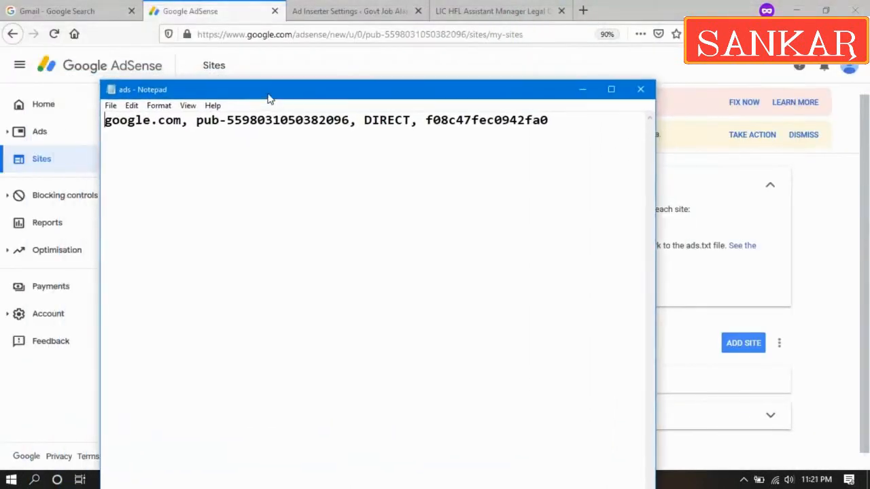
- Copy the entire google.com publisher line from the ads.txt file and minimize Notepad
click(213, 106)
click(177, 129)
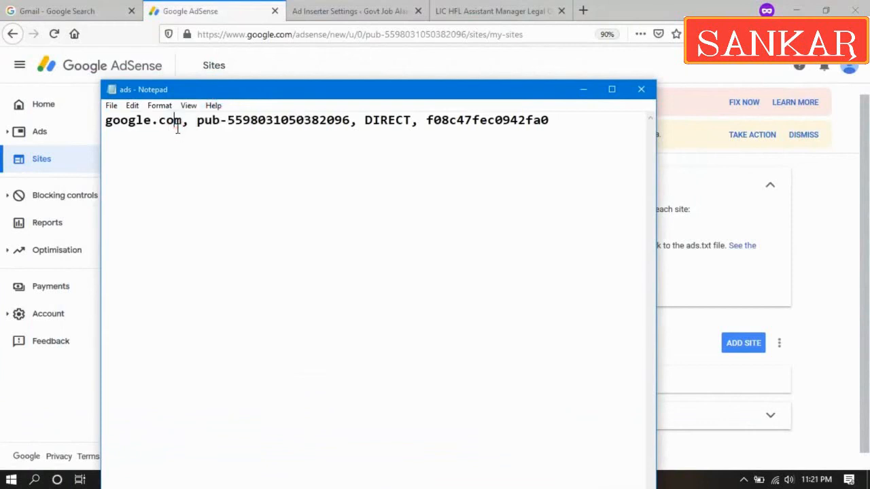
key(ctrl+a)
key(ctrl+c)
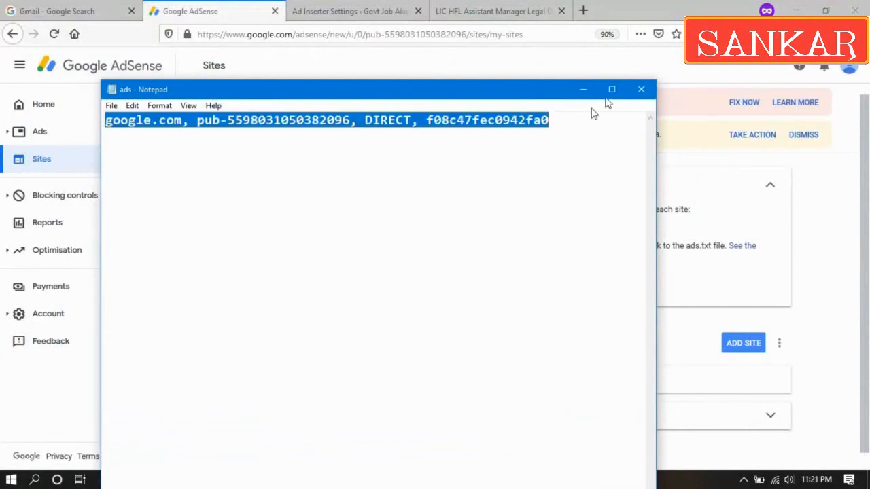
click(584, 90)
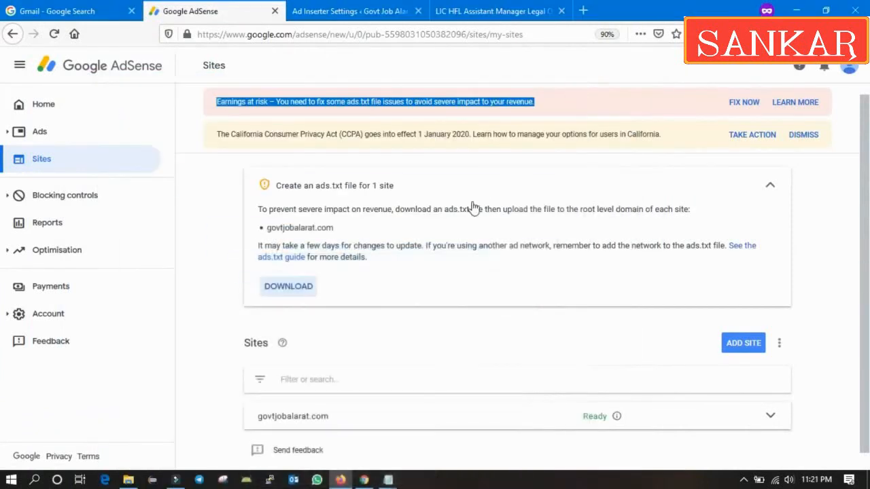
- Switch to the Govt Job Alarat WordPress admin and open the Ads.txt settings page
click(460, 11)
click(371, 8)
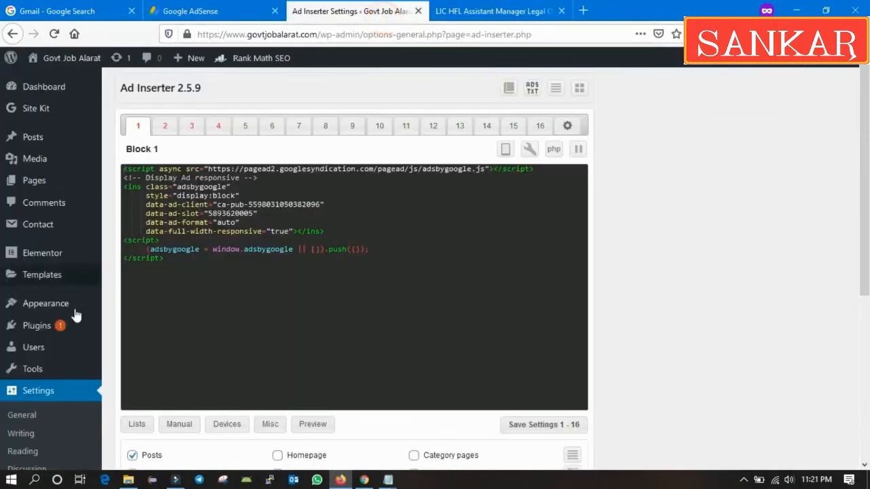
scroll(64, 319, down, 4)
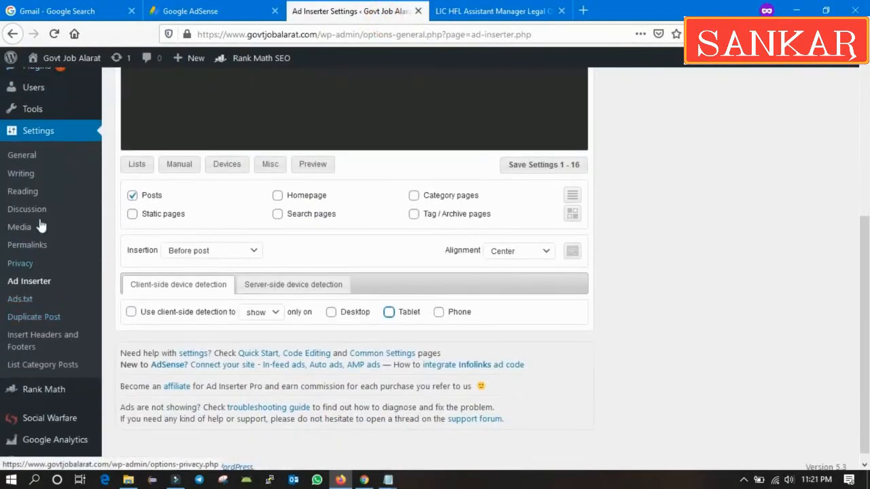
click(21, 299)
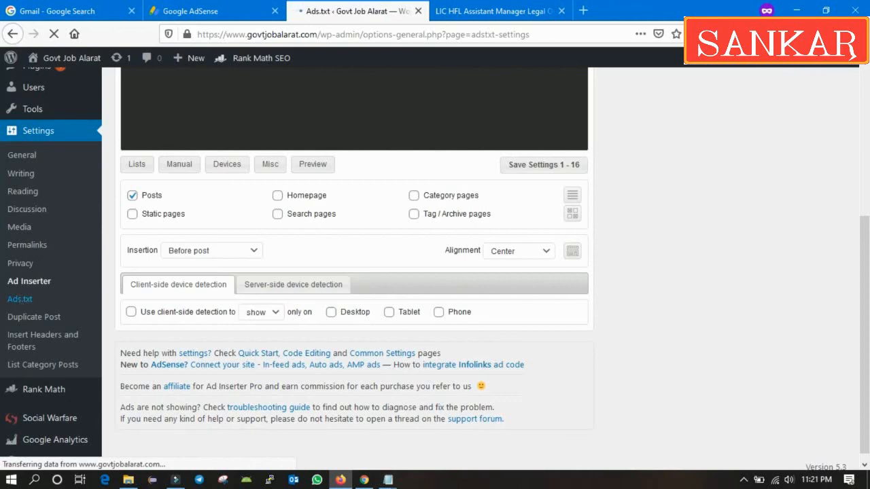
click(388, 480)
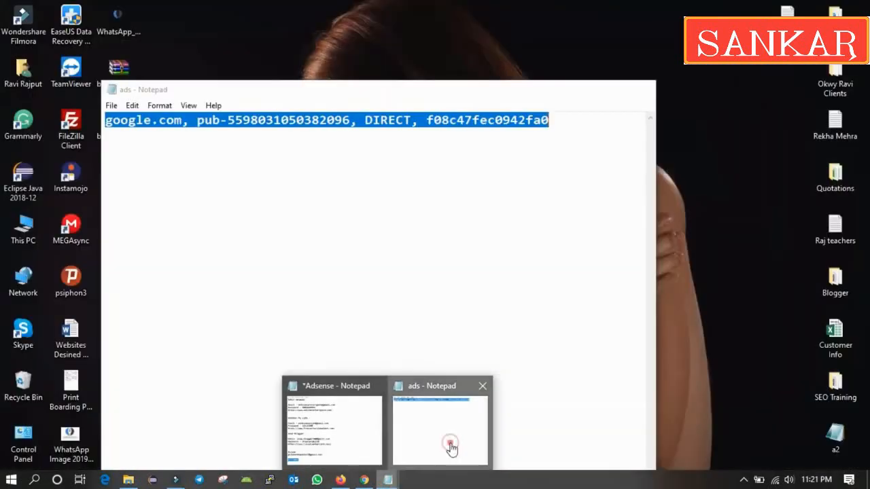
click(449, 445)
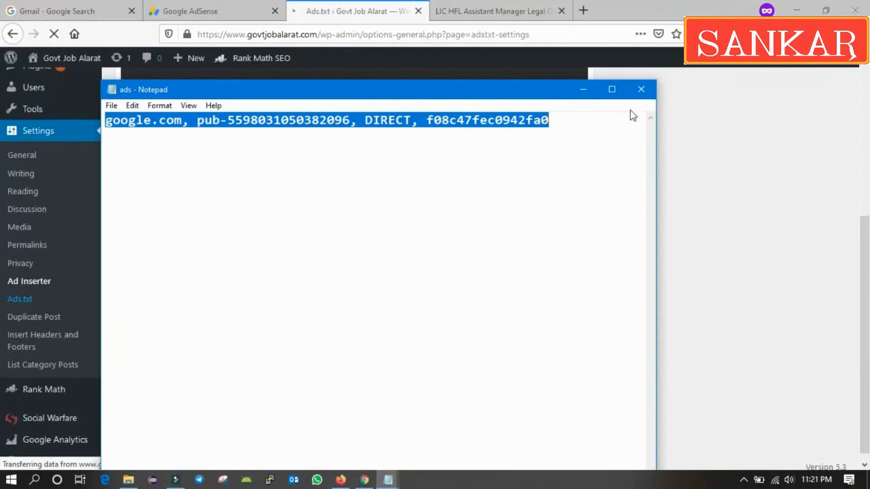
click(583, 90)
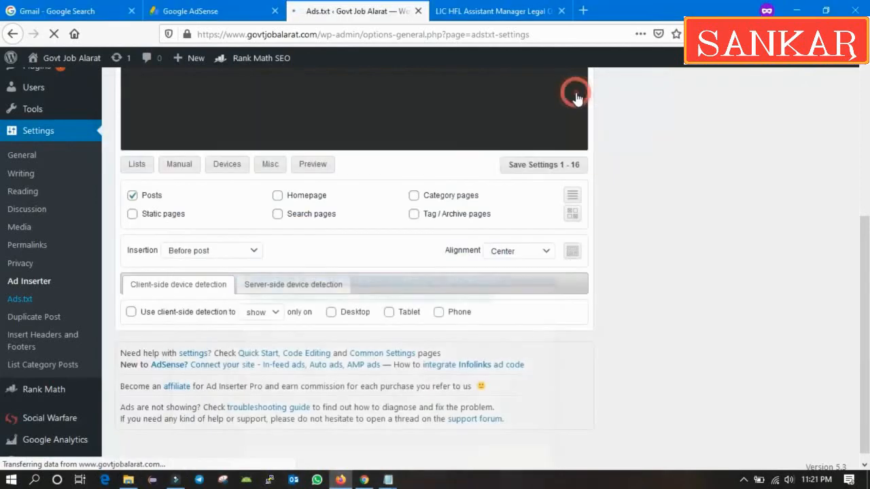
scroll(297, 307, up, 3)
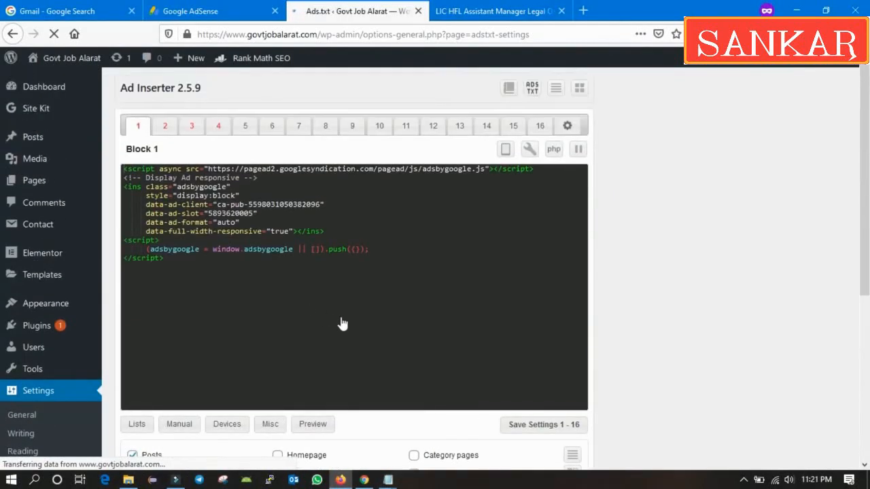
click(495, 11)
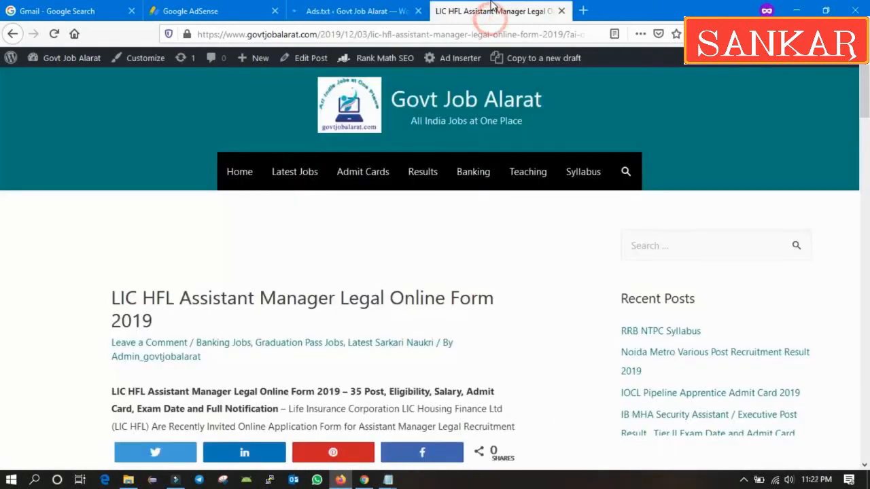
key(ctrl+shift+Tab)
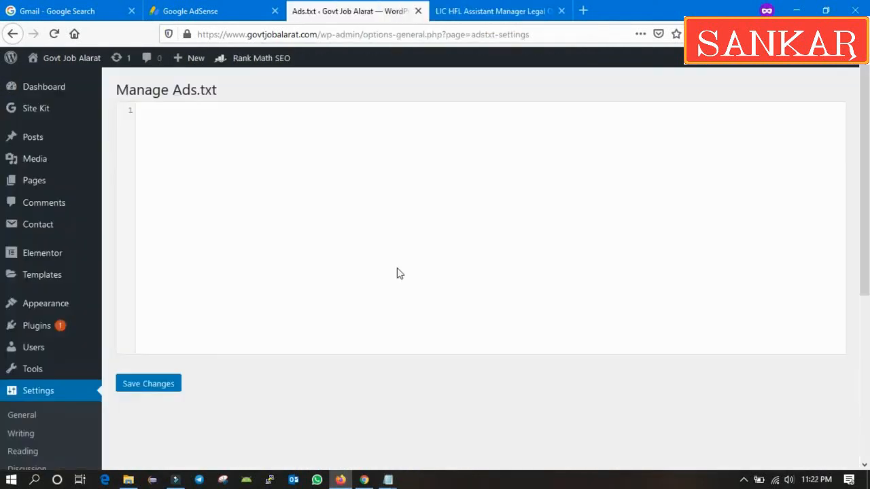
- Paste the copied google.com publisher line into the Manage Ads.txt editor and save the changes
right_click(240, 120)
click(271, 175)
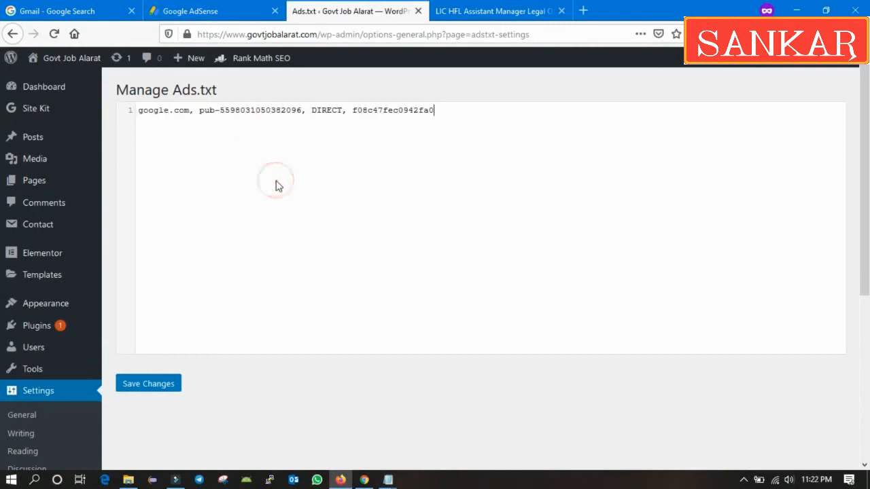
click(161, 385)
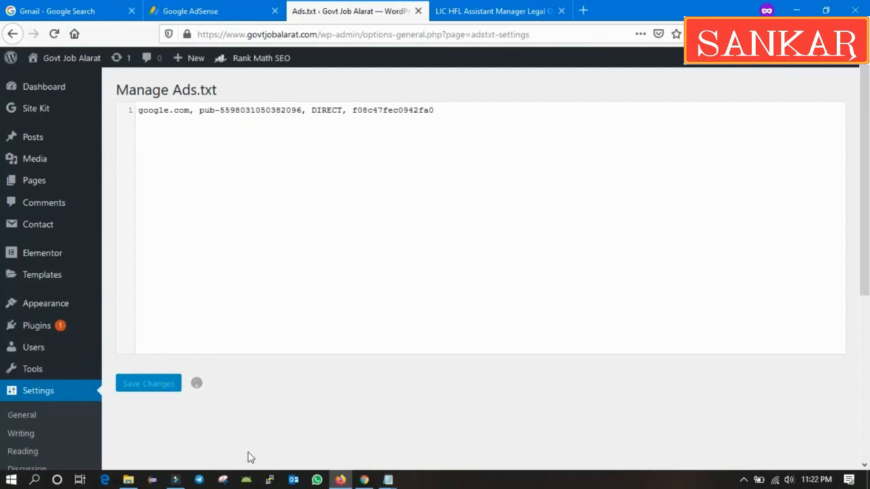
click(367, 480)
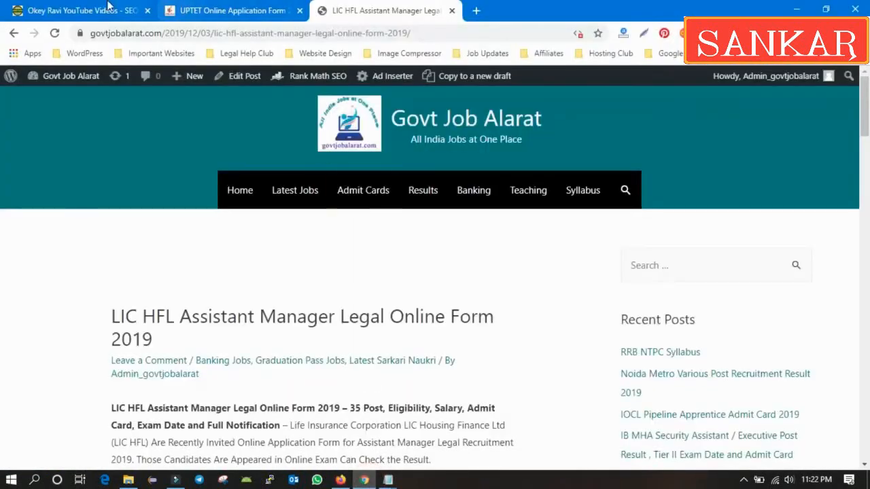
click(795, 9)
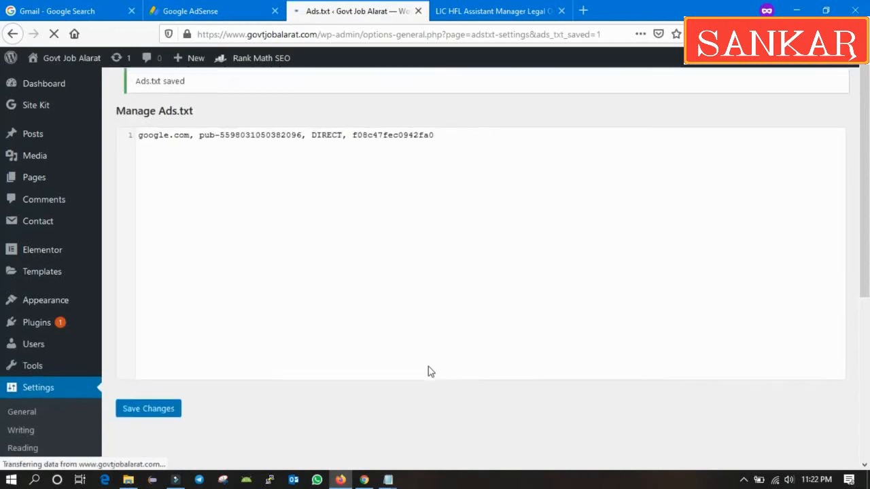
scroll(429, 371, down, 4)
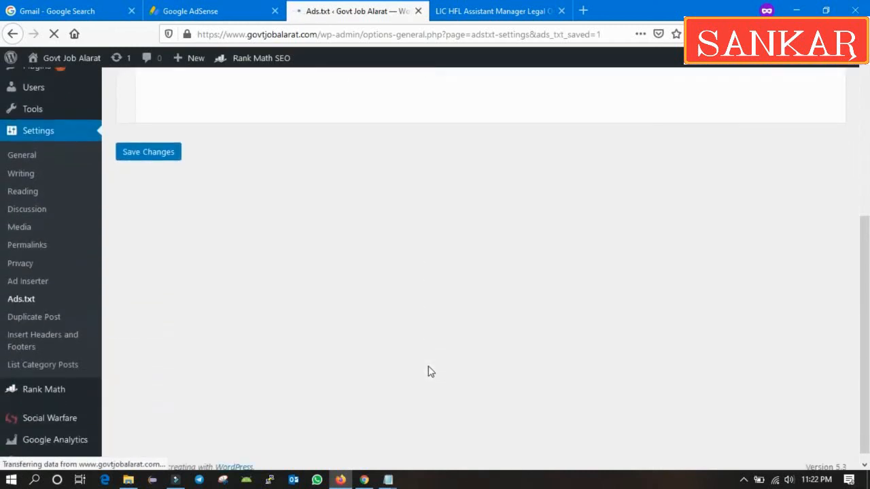